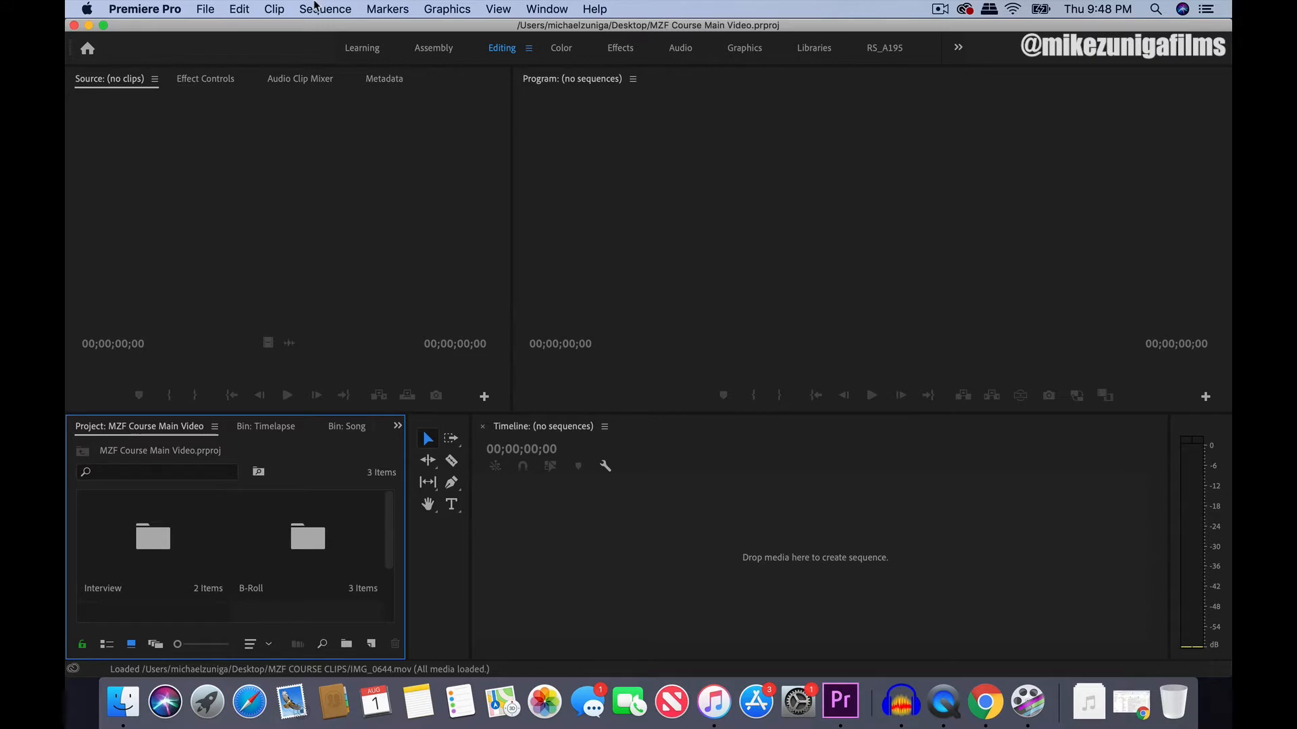
Step: Create a new sequence named MAIN with the DV - NTSC Standard 48kHz preset
{"action": "left_click", "coordinate": [314, 8]}
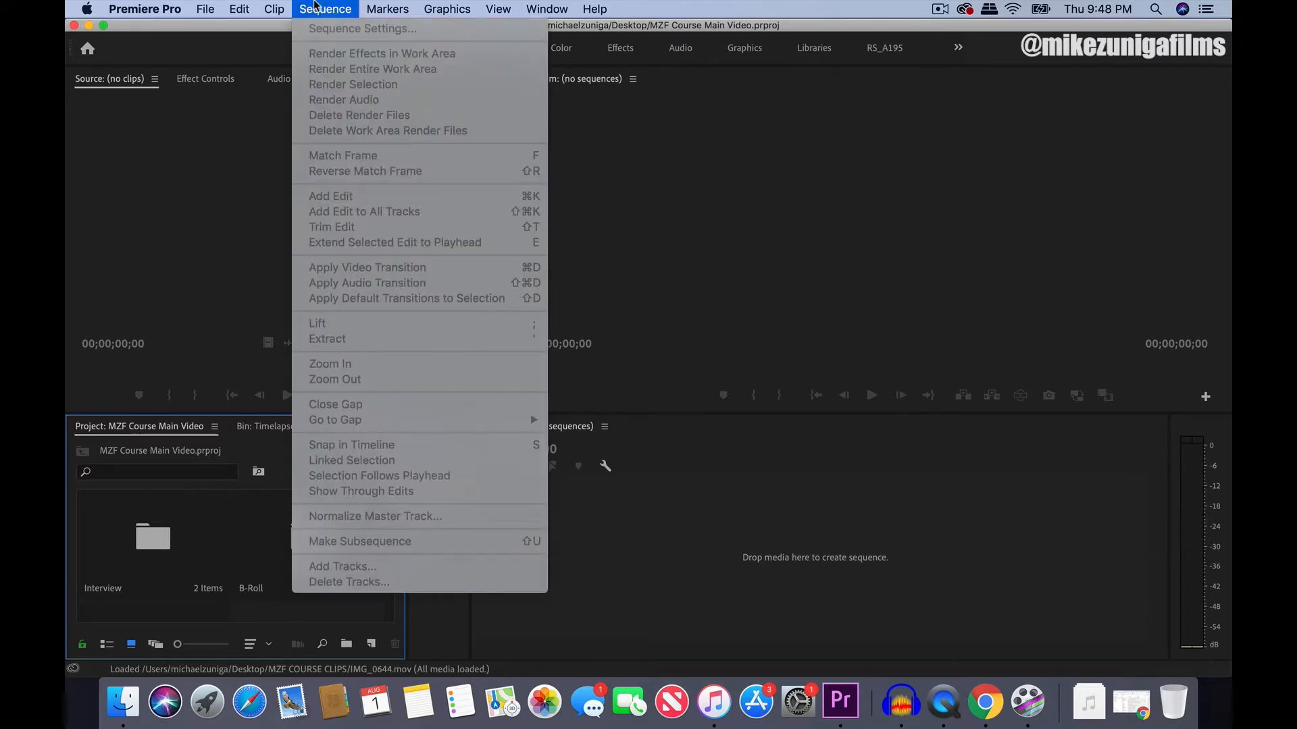
{"action": "mouse_move", "coordinate": [217, 31]}
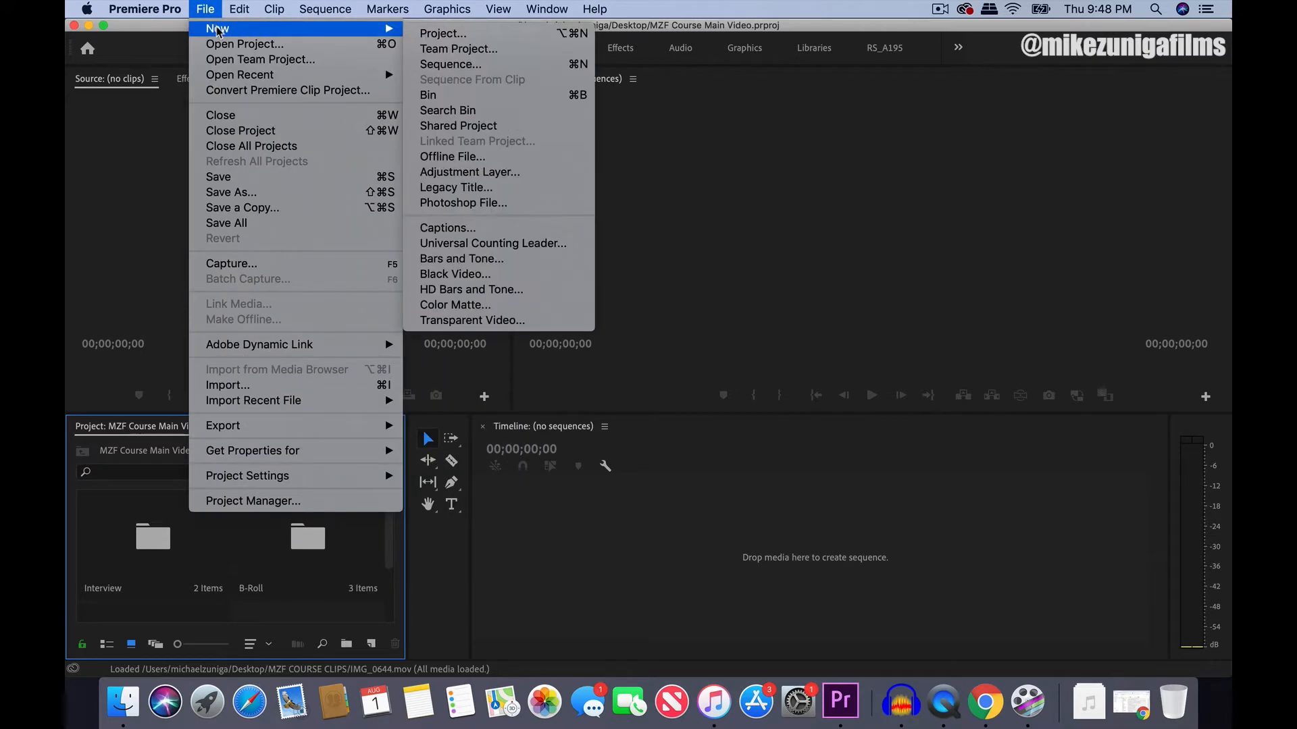
{"action": "left_click", "coordinate": [471, 63]}
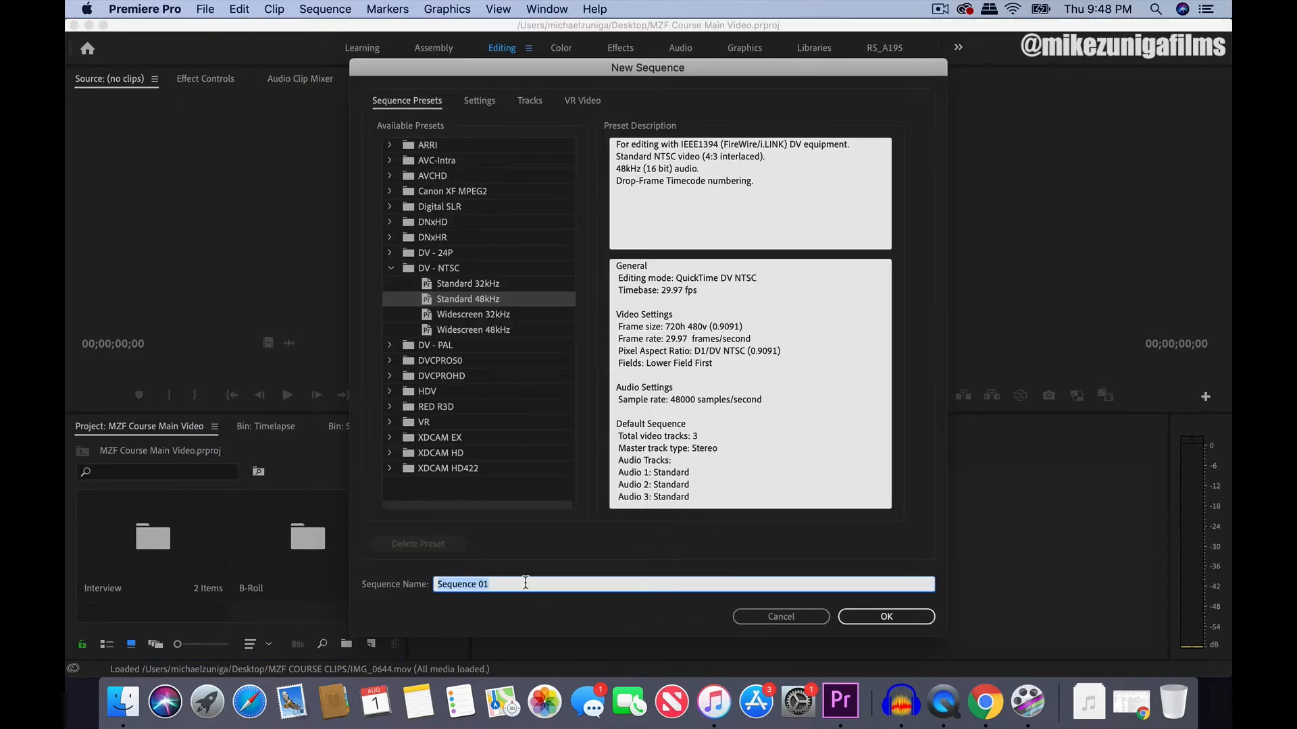
{"action": "type", "text": "Main"}
{"action": "key", "text": "BackSpace"}
{"action": "key", "text": "BackSpace"}
{"action": "key", "text": "BackSpace"}
{"action": "type", "text": "AIN"}
{"action": "key", "text": "Return"}
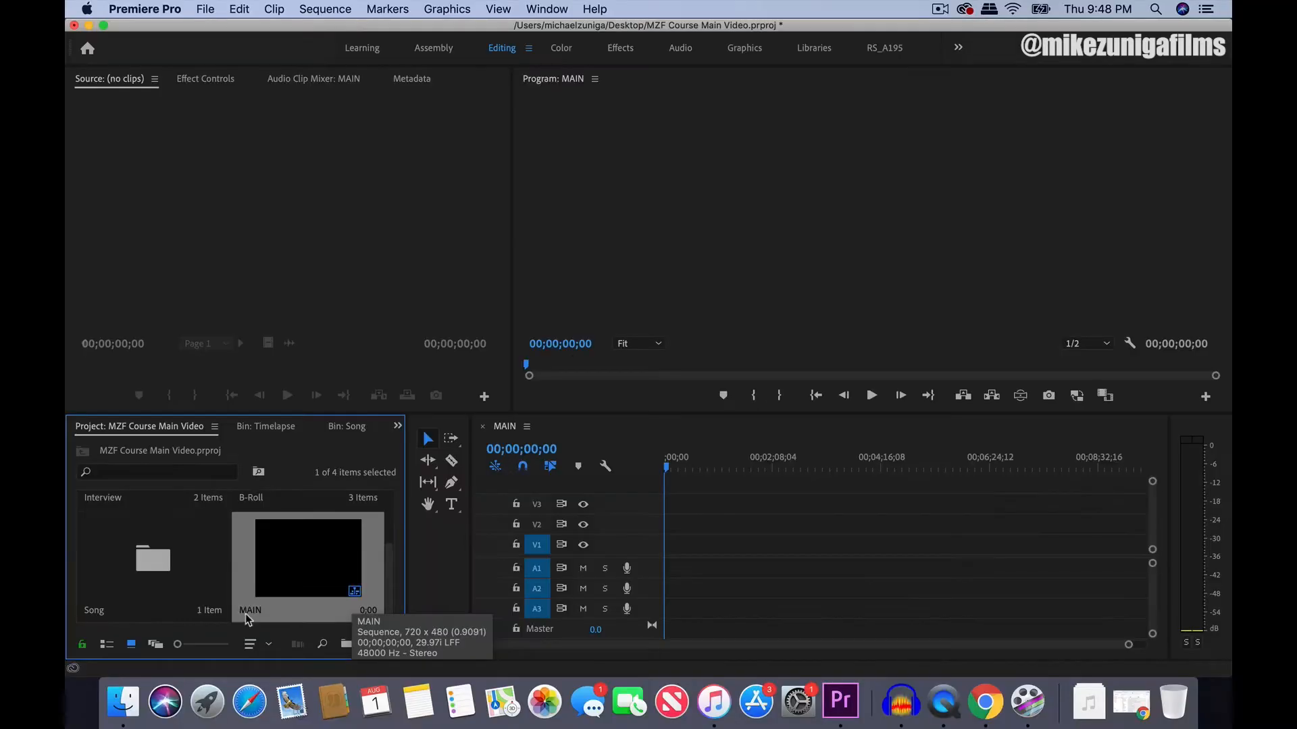
Step: Open the MAIN sequence's settings and set the editing mode to Custom and the timebase to 24.00 frames/second
{"action": "left_click", "coordinate": [265, 583]}
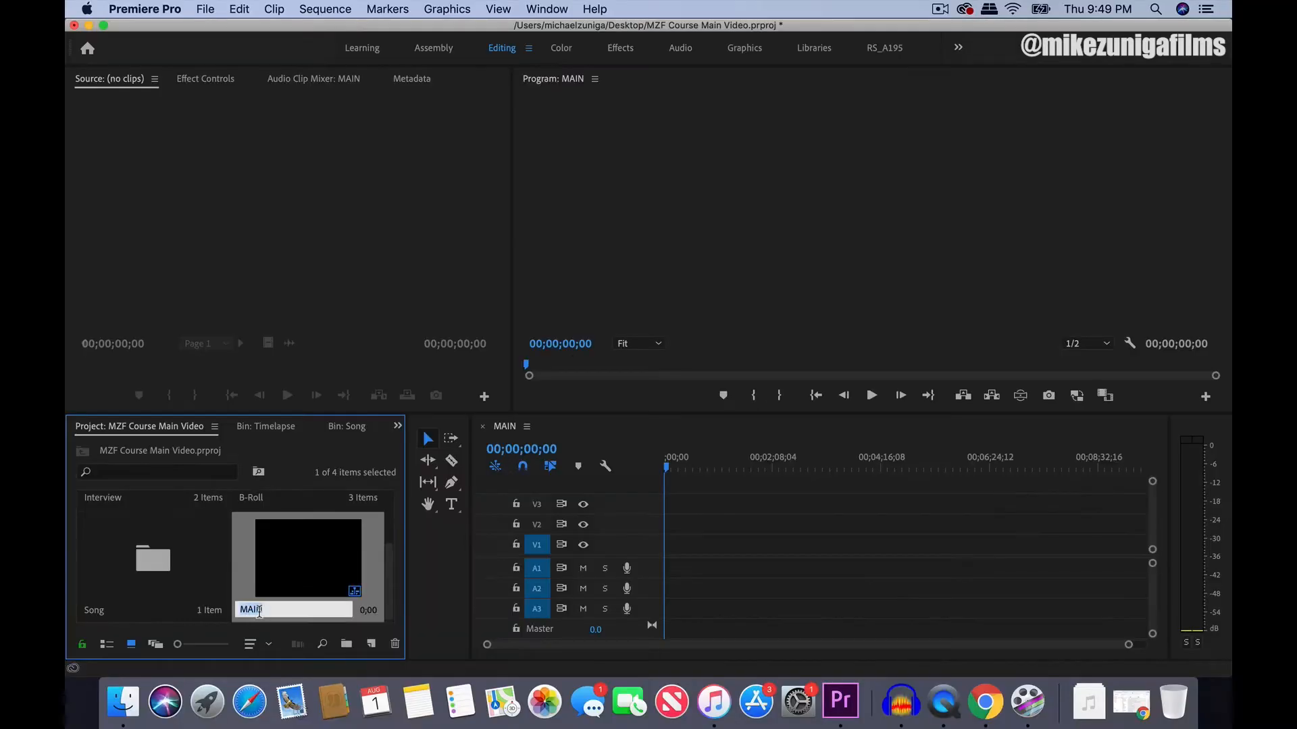
{"action": "left_click", "coordinate": [243, 567]}
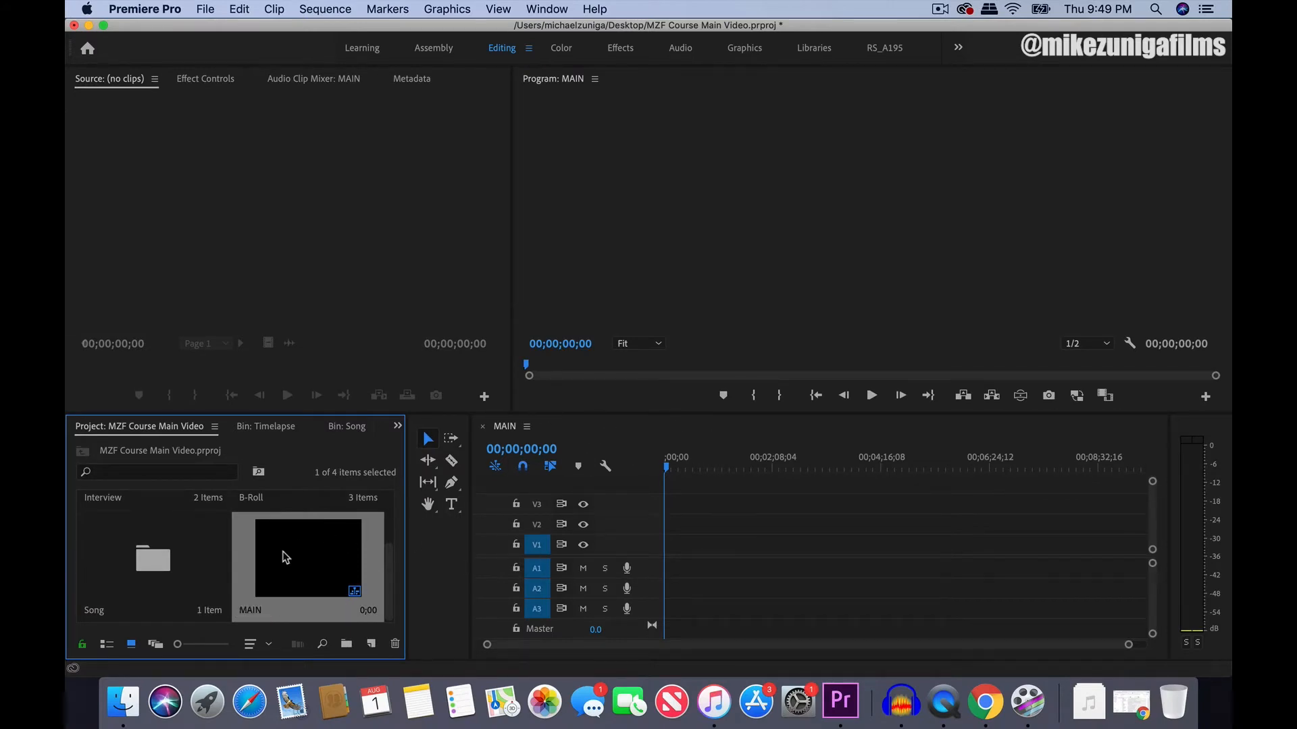
{"action": "left_click", "coordinate": [708, 438]}
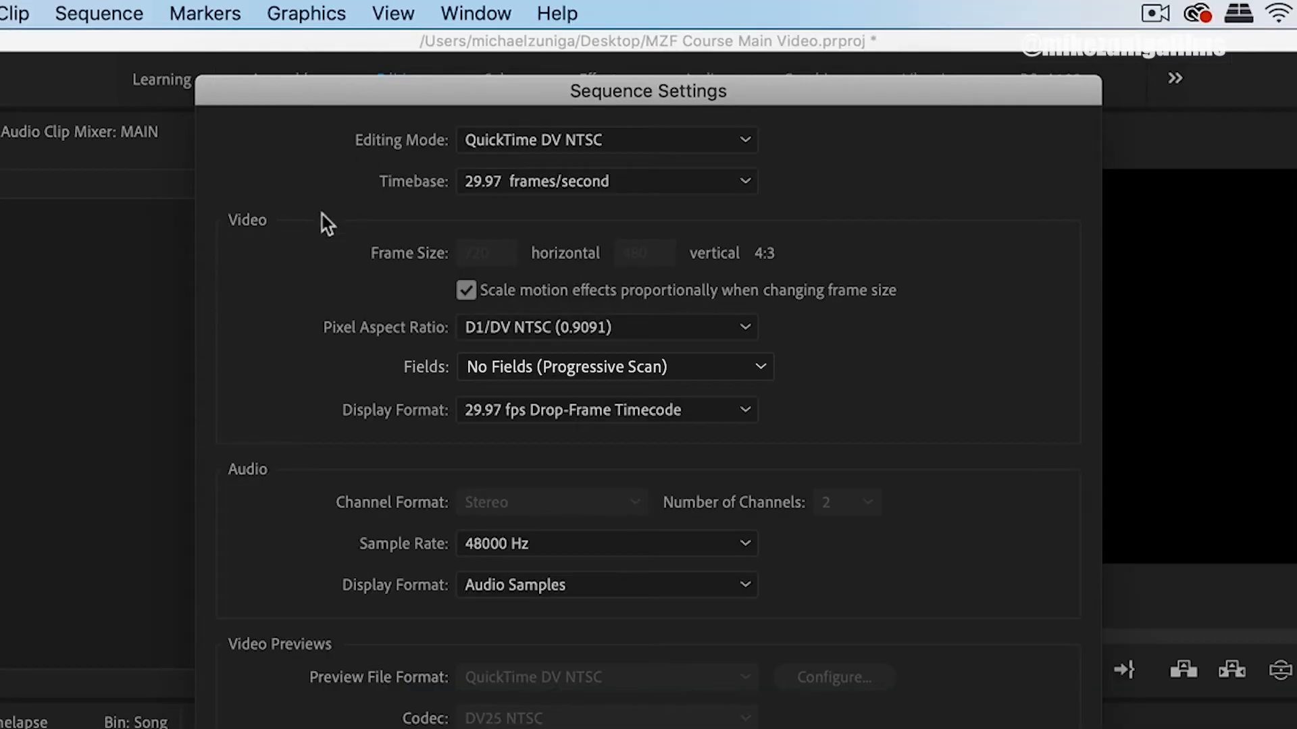
{"action": "left_click", "coordinate": [570, 135]}
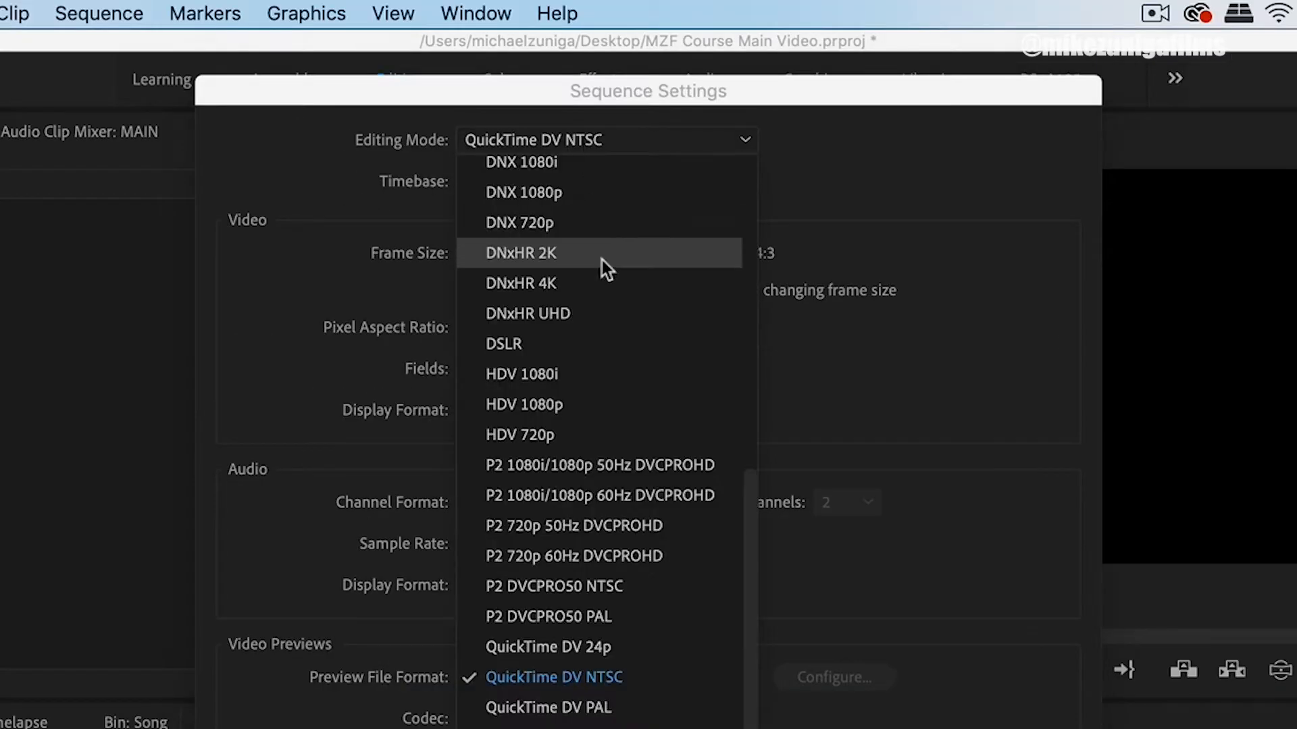
{"action": "scroll", "coordinate": [600, 243], "scroll_direction": "up", "scroll_amount": 5}
{"action": "left_click", "coordinate": [512, 171]}
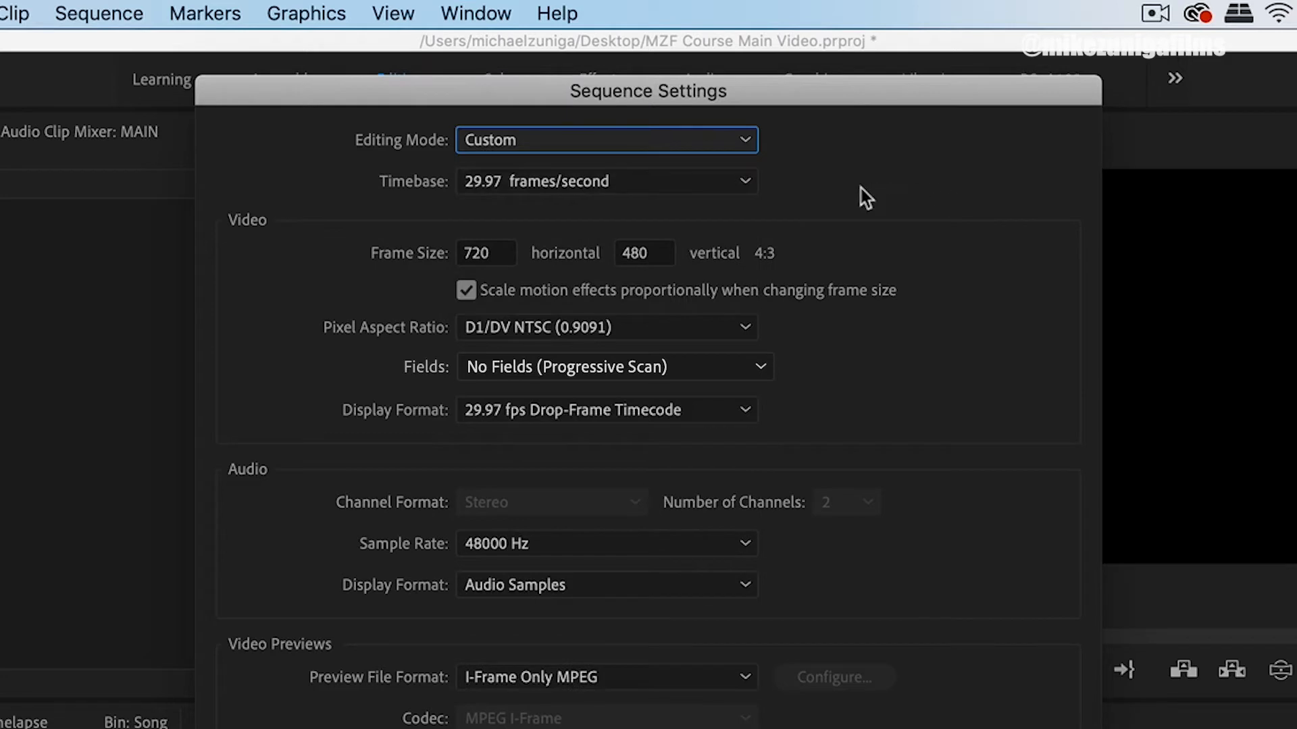
{"action": "left_click", "coordinate": [510, 183]}
{"action": "left_click", "coordinate": [529, 364]}
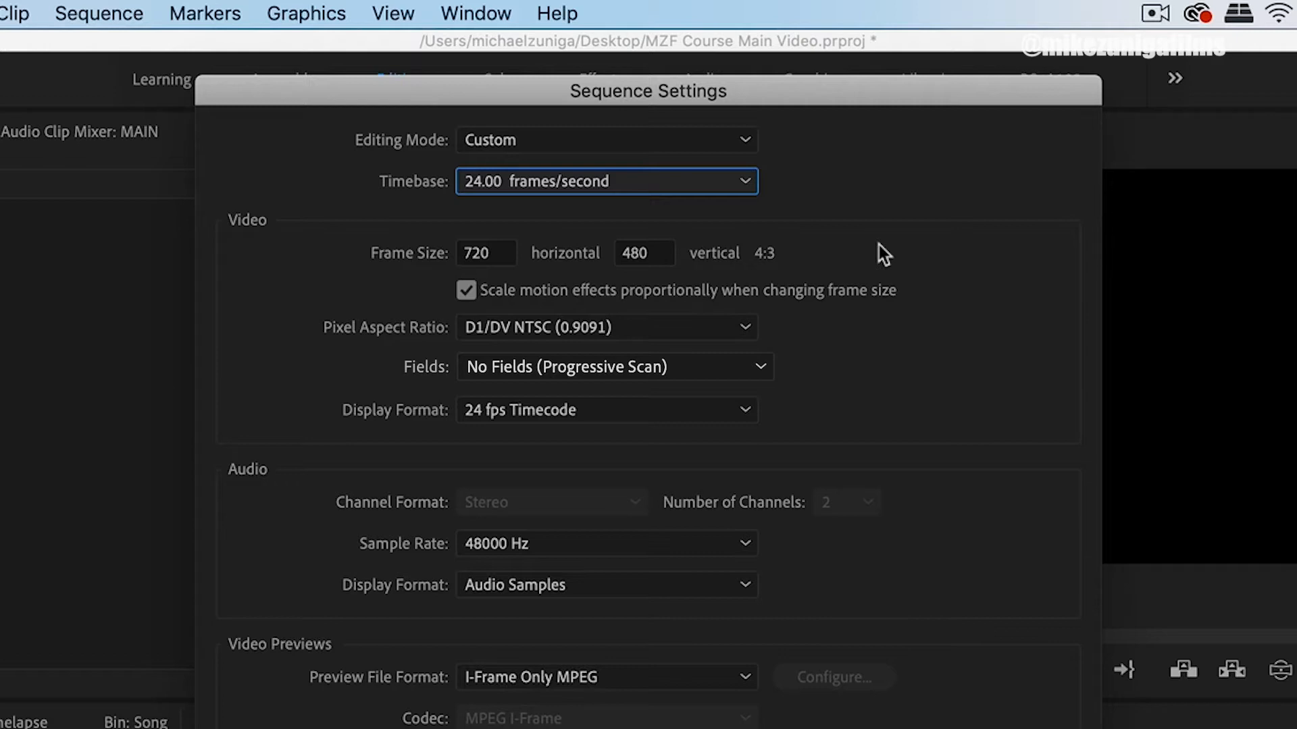
Step: Set the sequence's frame size to 1920 horizontal by 1080 vertical
{"action": "left_click", "coordinate": [483, 255]}
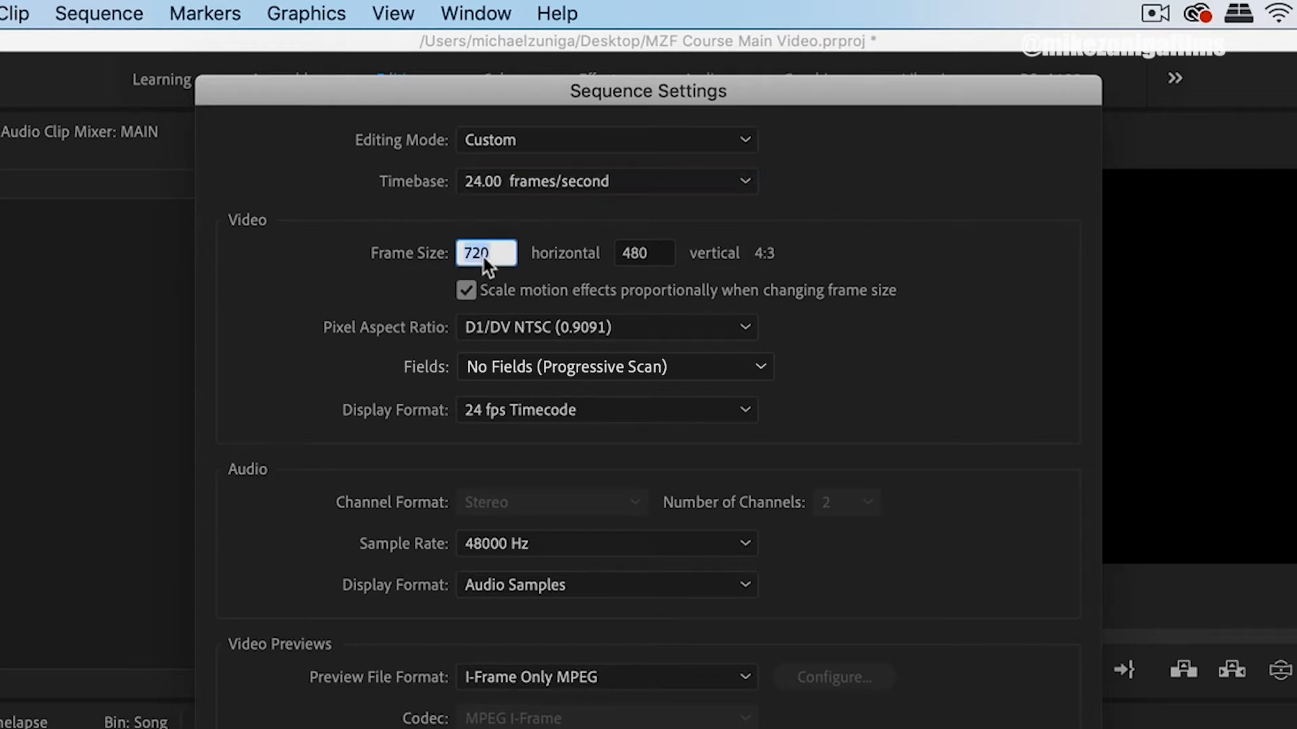
{"action": "type", "text": "1920"}
{"action": "left_click", "coordinate": [617, 261]}
{"action": "type", "text": "1"}
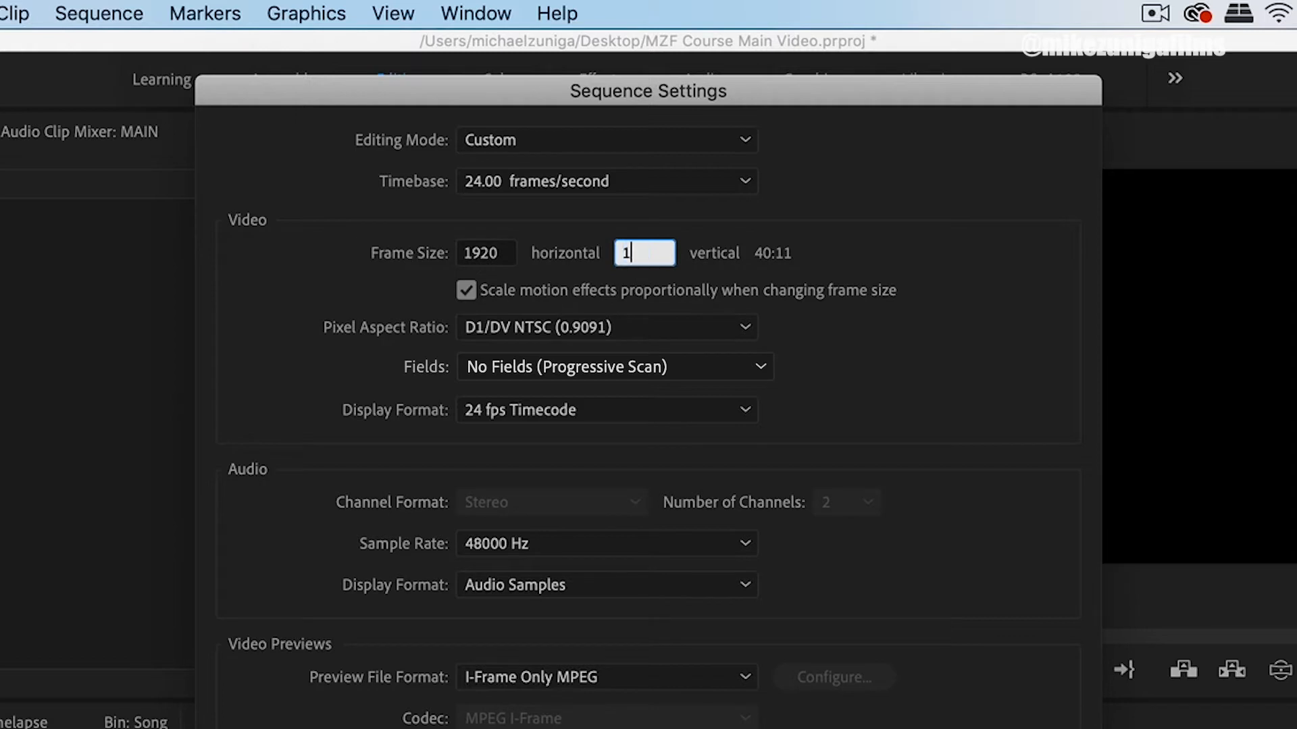
{"action": "type", "text": "080"}
{"action": "left_click", "coordinate": [901, 261]}
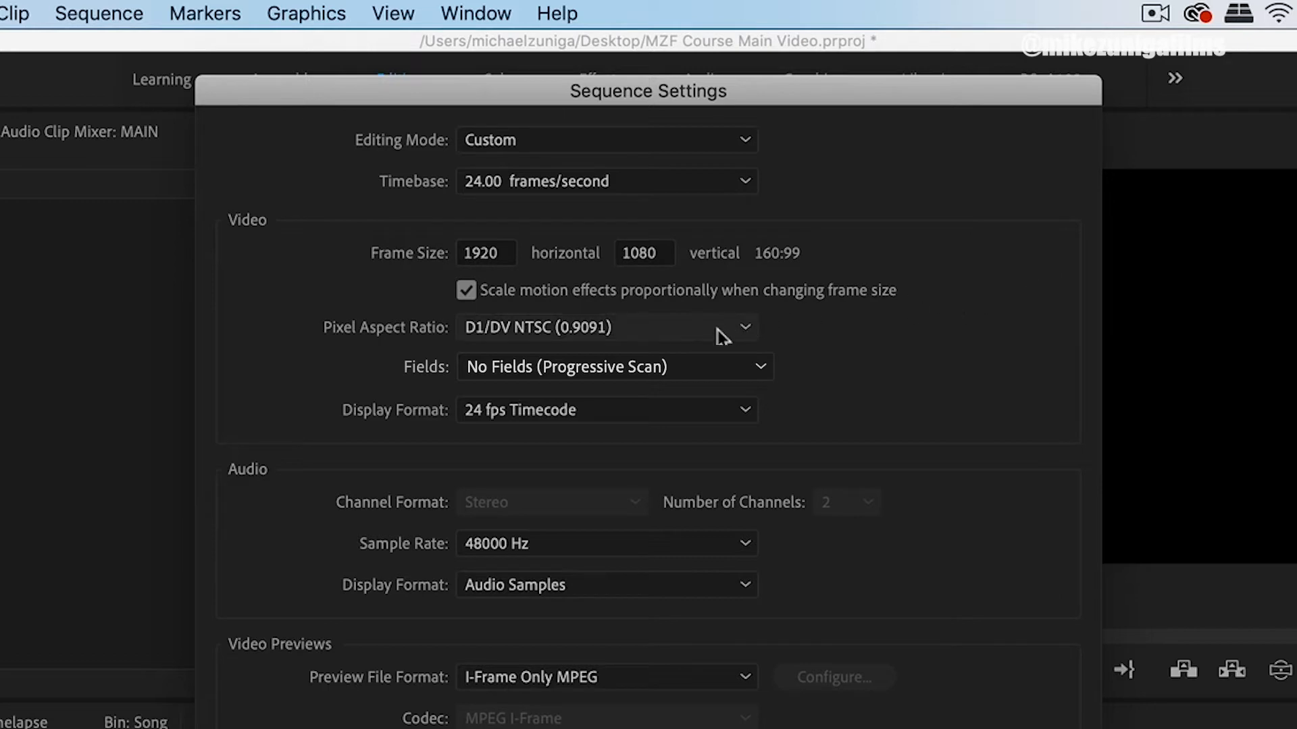
Step: Set the pixel aspect ratio to Square Pixels (1.0) and apply the sequence settings
{"action": "left_click", "coordinate": [564, 326]}
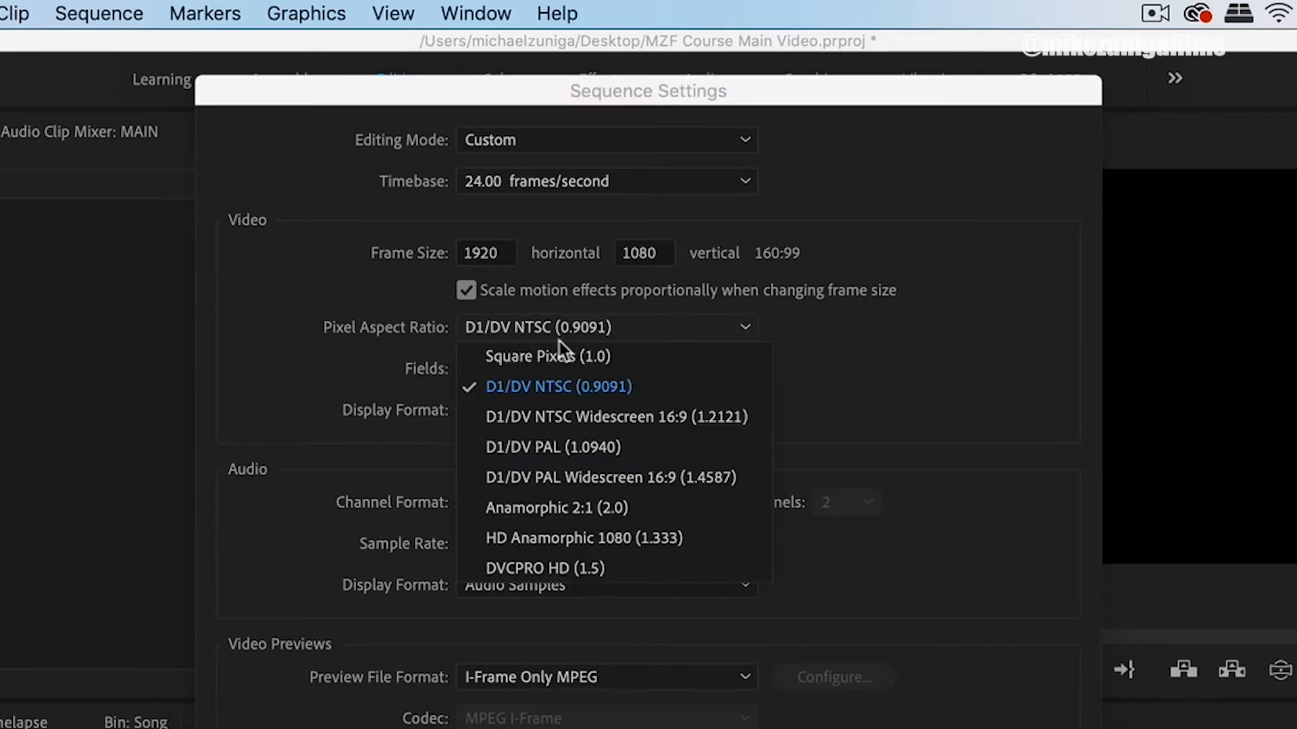
{"action": "left_click", "coordinate": [548, 361]}
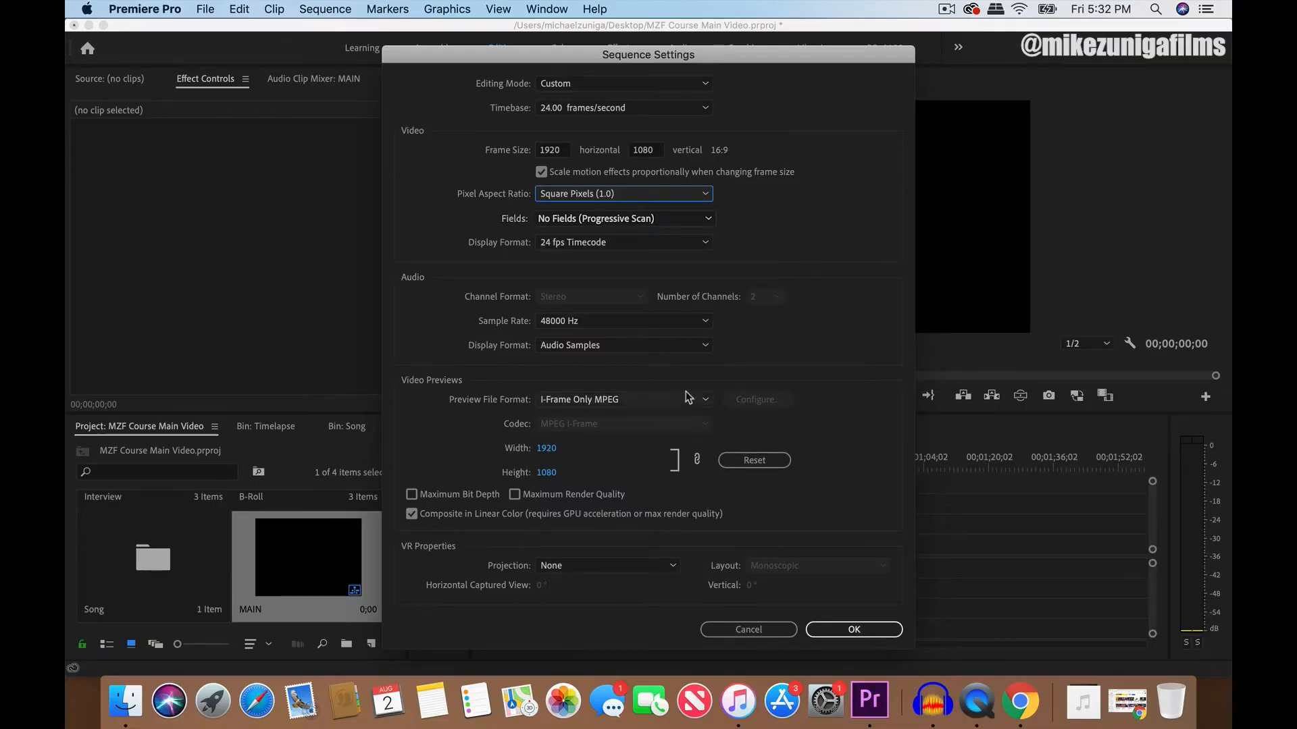
{"action": "left_click", "coordinate": [878, 631]}
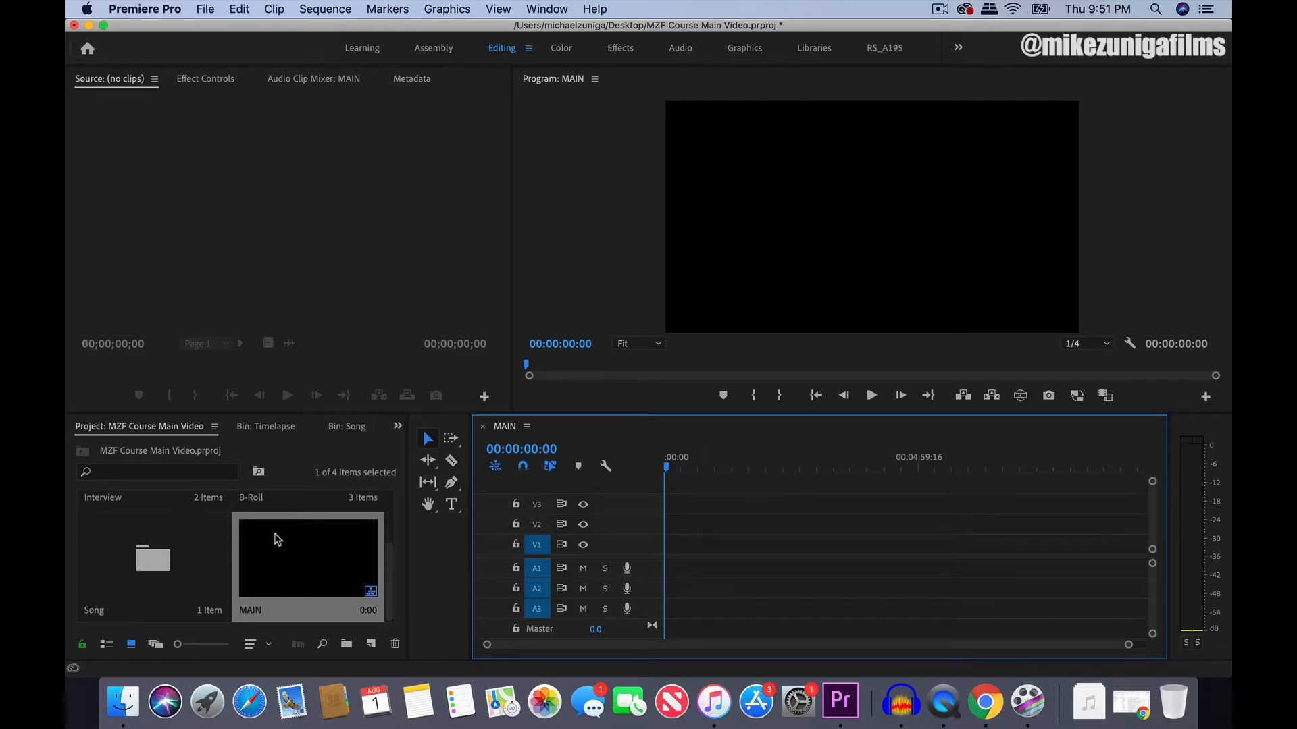
Step: Place IMG_0679.mov from the B-Roll Office bin at the start of track V1, keeping the existing sequence settings
{"action": "scroll", "coordinate": [277, 540], "scroll_direction": "up", "scroll_amount": 2}
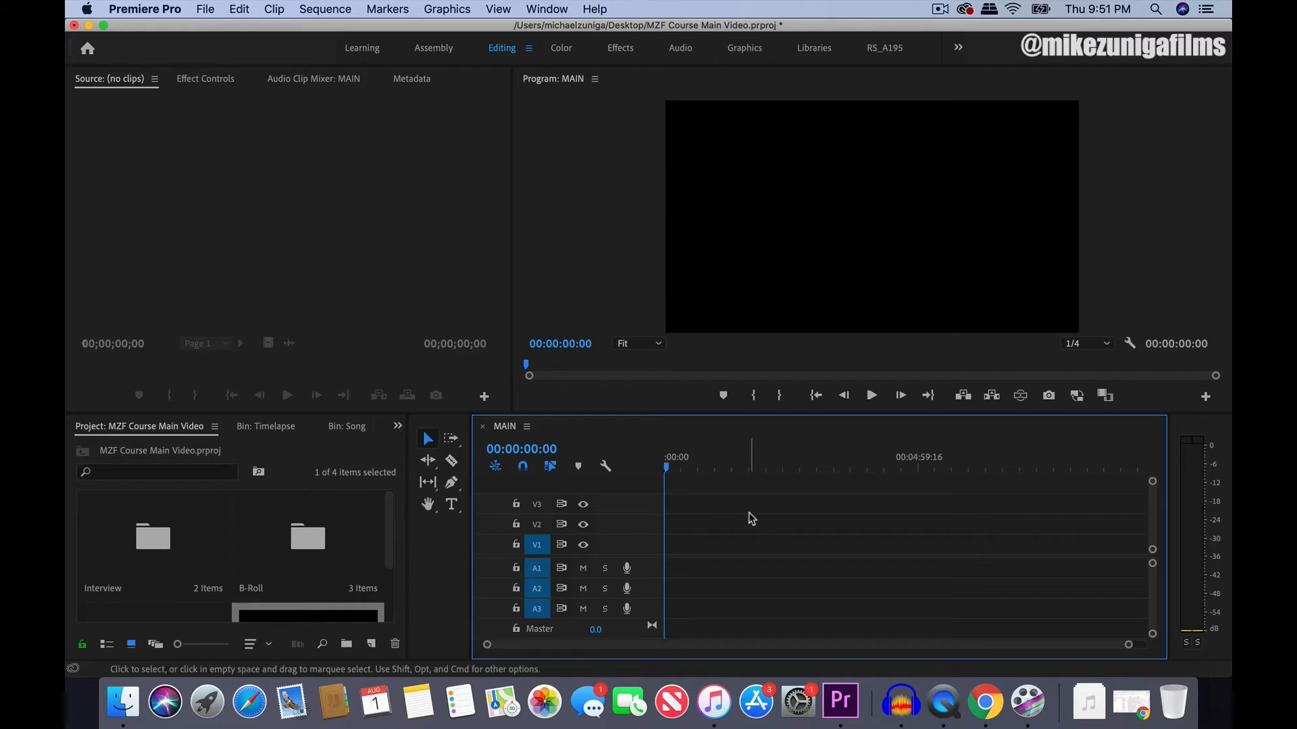
{"action": "double_click", "coordinate": [302, 552]}
{"action": "left_click", "coordinate": [150, 550]}
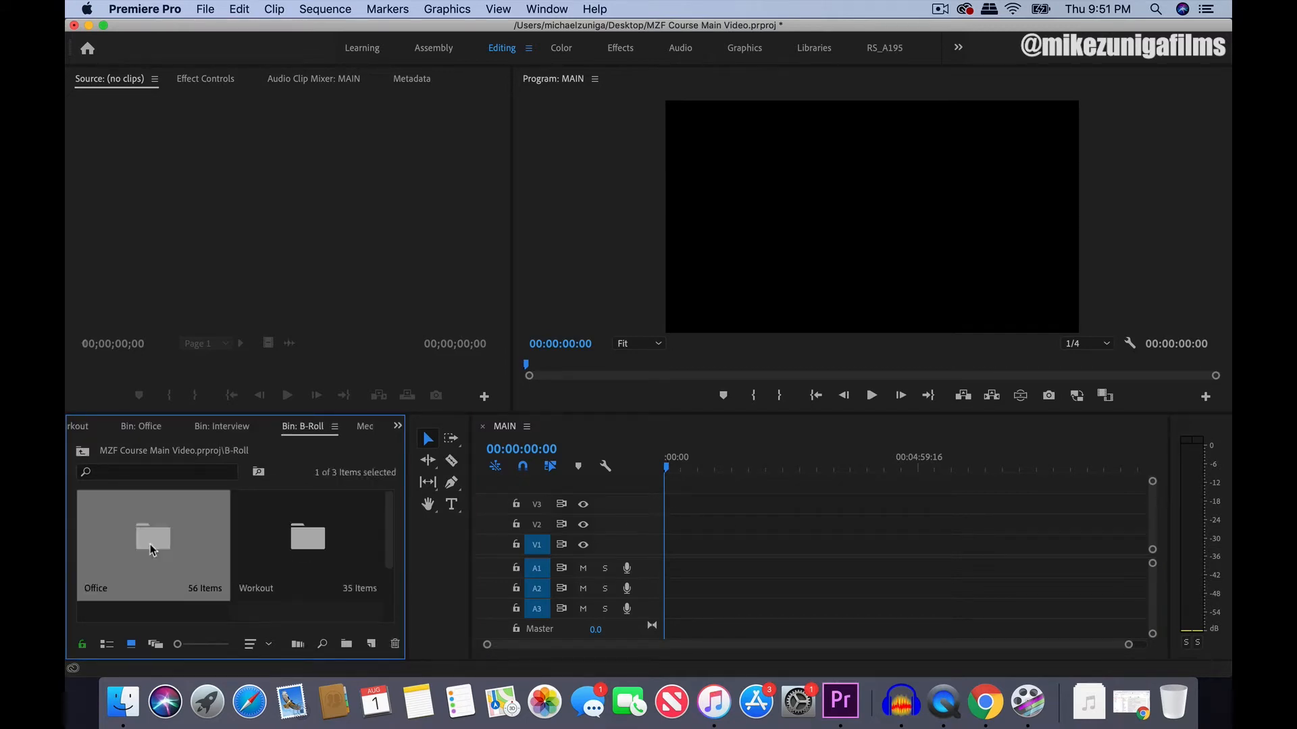
{"action": "double_click", "coordinate": [150, 551]}
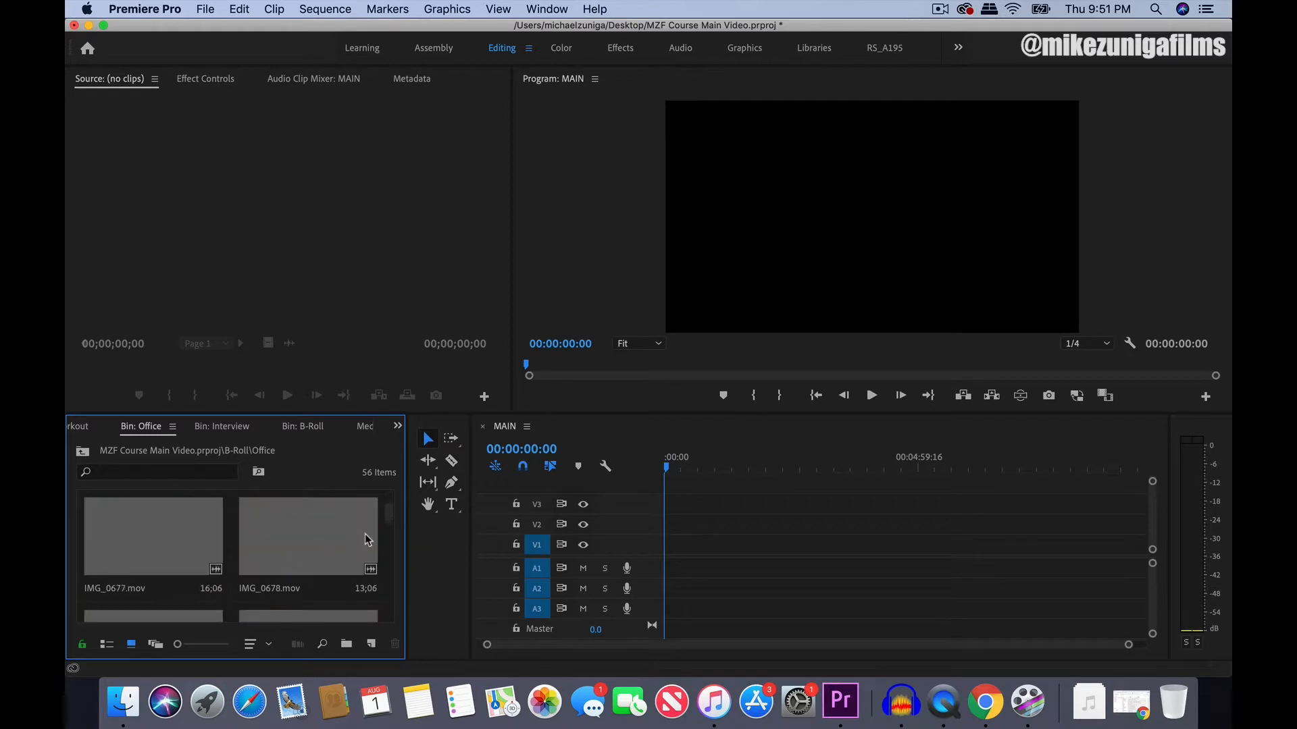
{"action": "scroll", "coordinate": [390, 520], "scroll_direction": "down", "scroll_amount": 3}
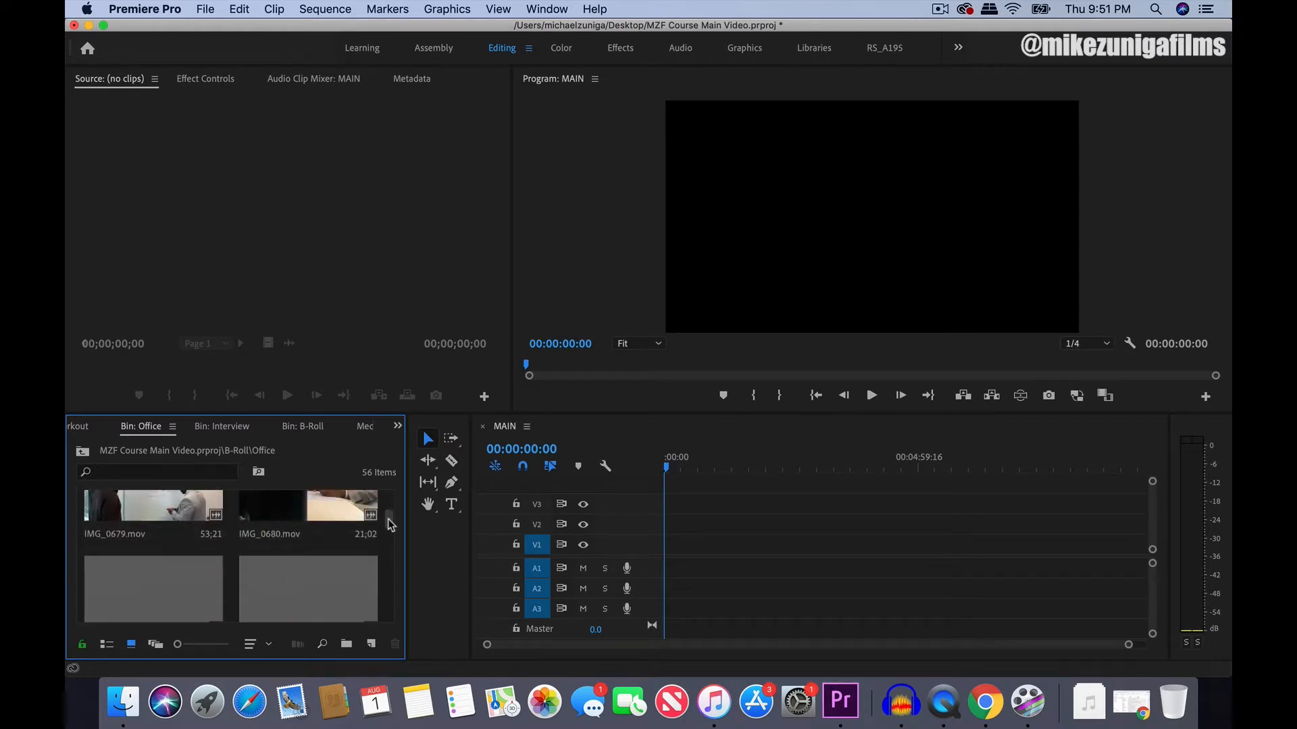
{"action": "left_click", "coordinate": [149, 548]}
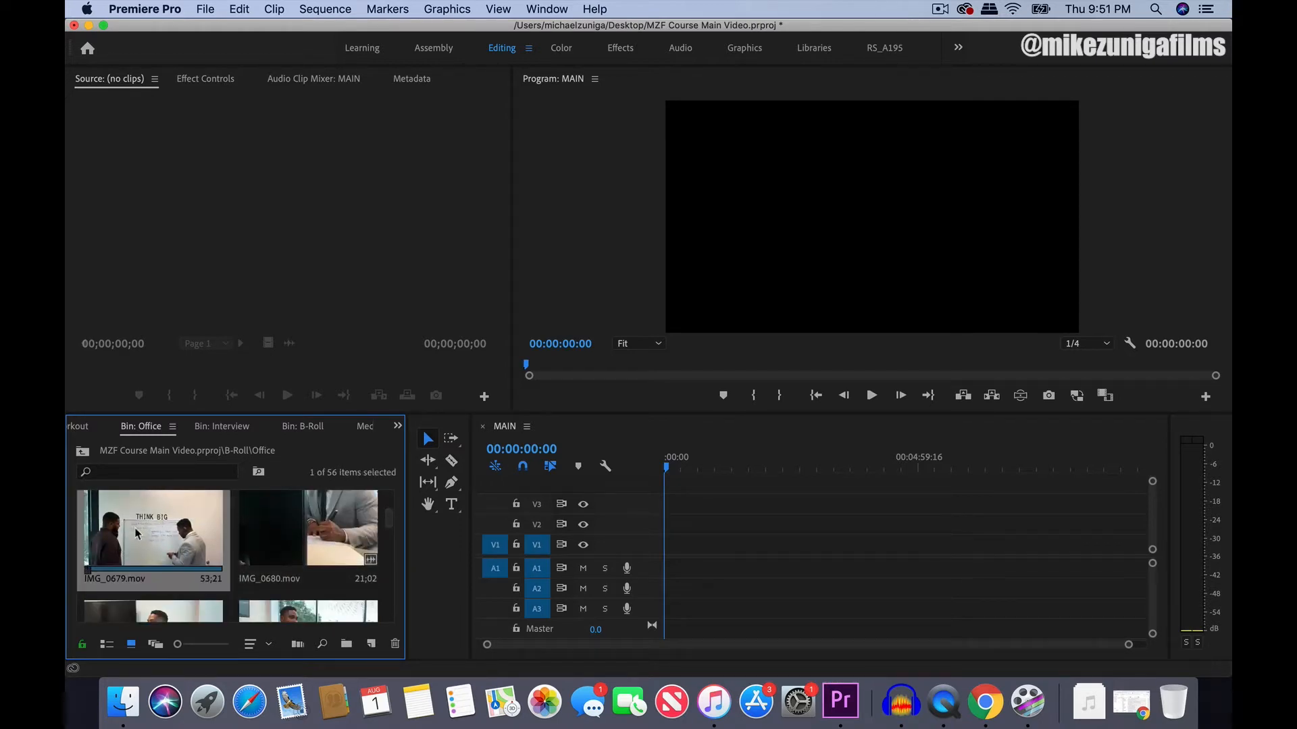
{"action": "left_click_drag", "start_coordinate": [135, 532], "coordinate": [668, 549]}
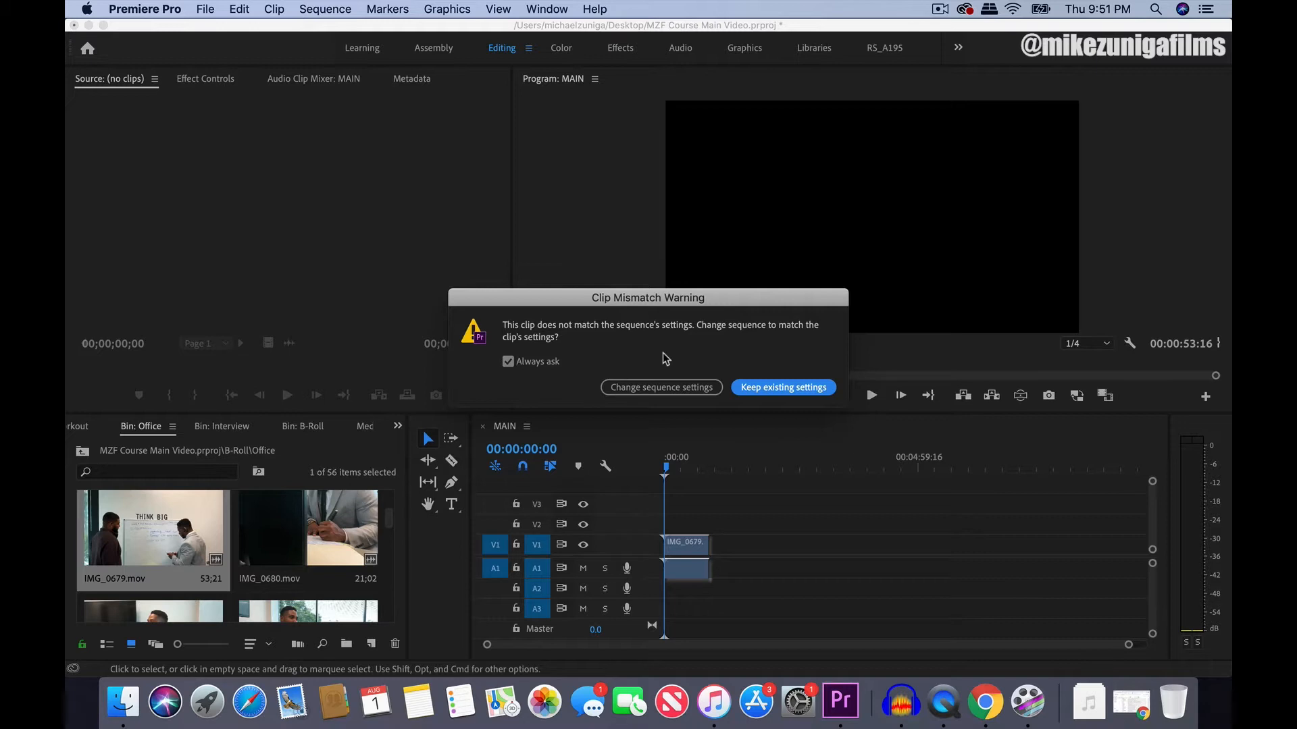
{"action": "left_click", "coordinate": [799, 390]}
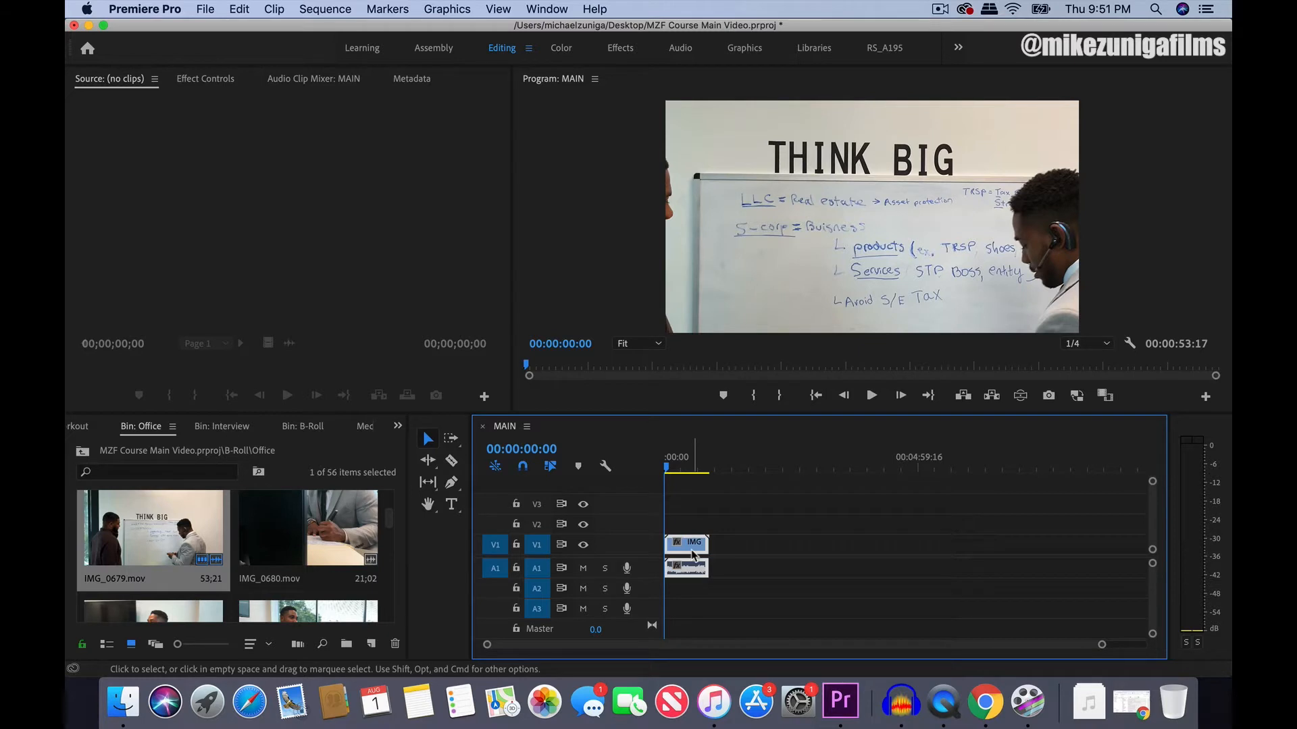
Step: Set the scale of the IMG_0679.mov clip in the sequence to 50
{"action": "left_click", "coordinate": [212, 79]}
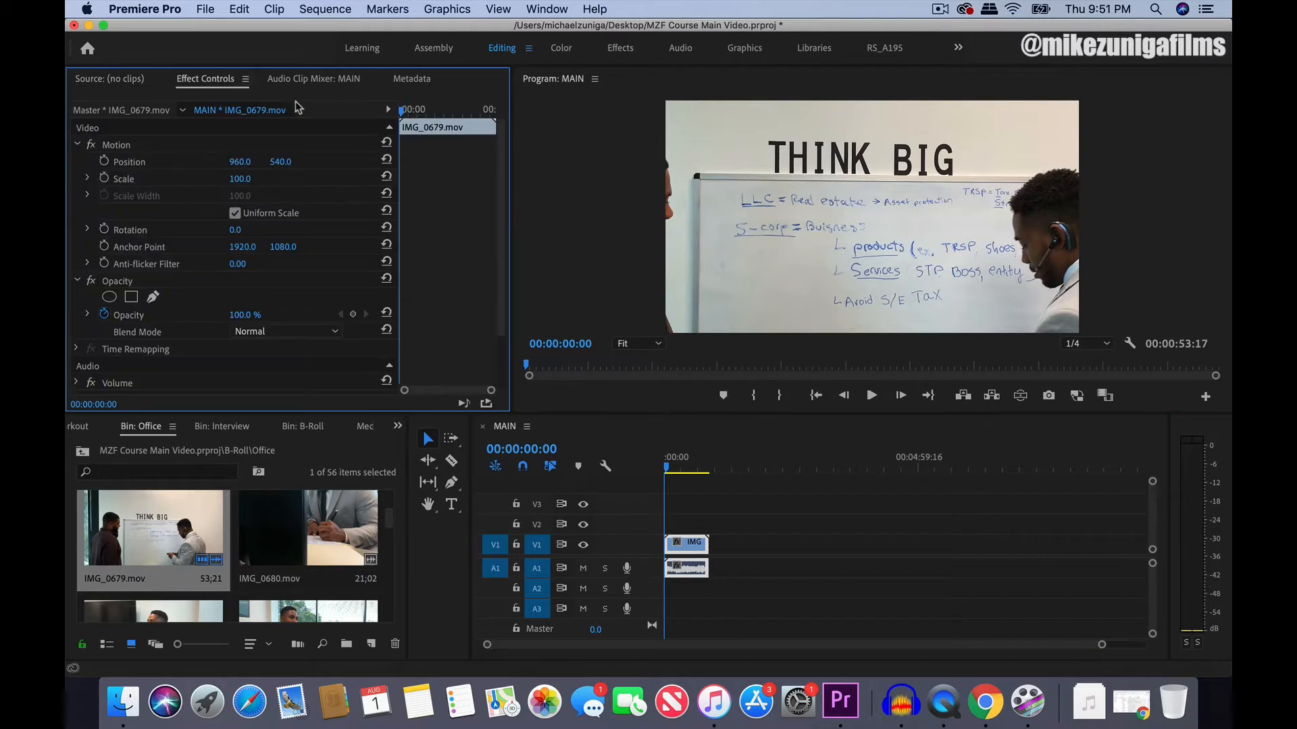
{"action": "left_click", "coordinate": [249, 177]}
{"action": "type", "text": "50"}
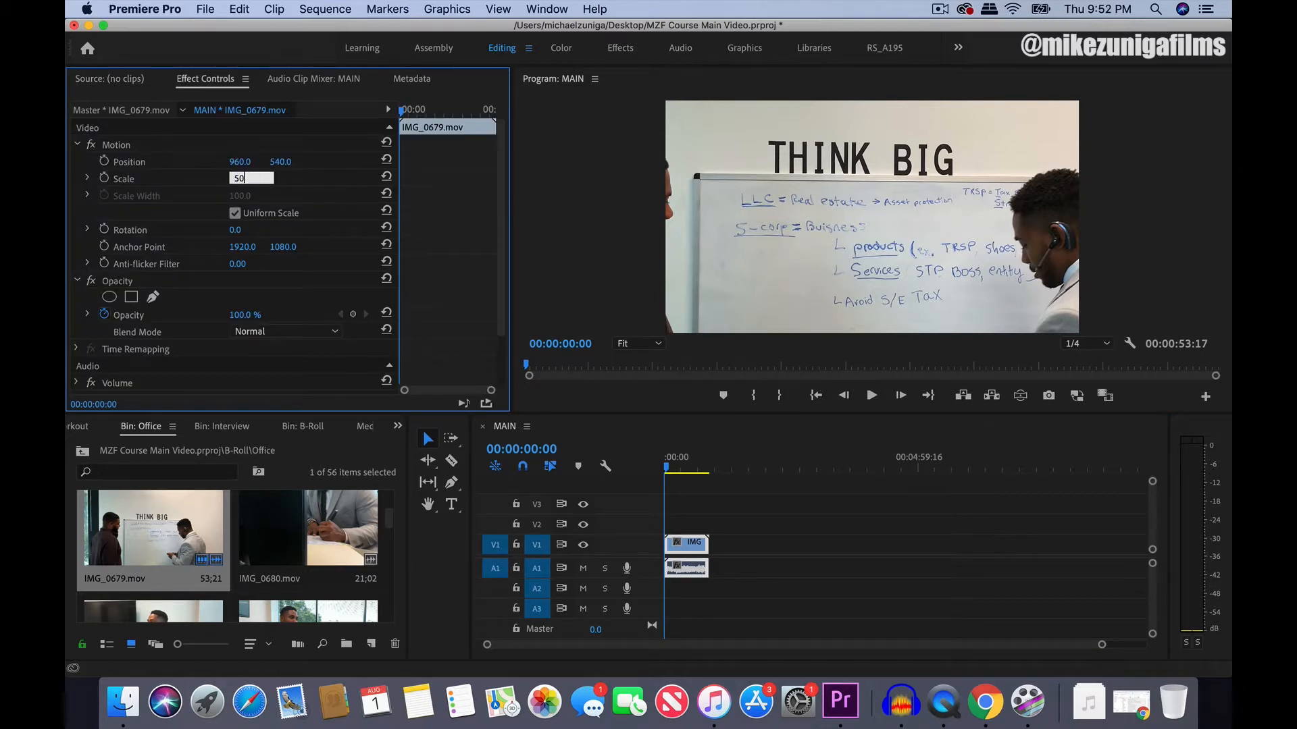
{"action": "key", "text": "Return"}
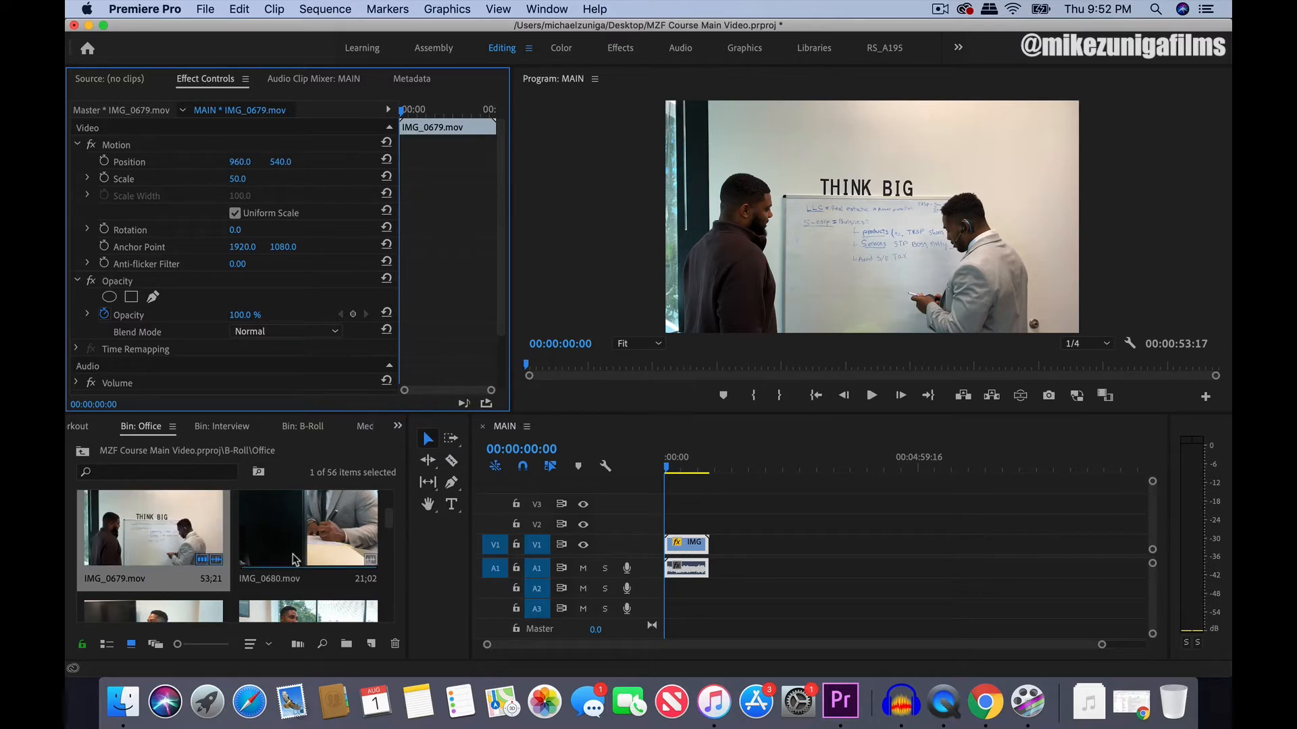
Step: Add the 17;10 gym clip from the B-Roll Workout bin to V1 after IMG_0679.mov, leaving a gap of about 21 seconds
{"action": "scroll", "coordinate": [295, 559], "scroll_direction": "down", "scroll_amount": 5}
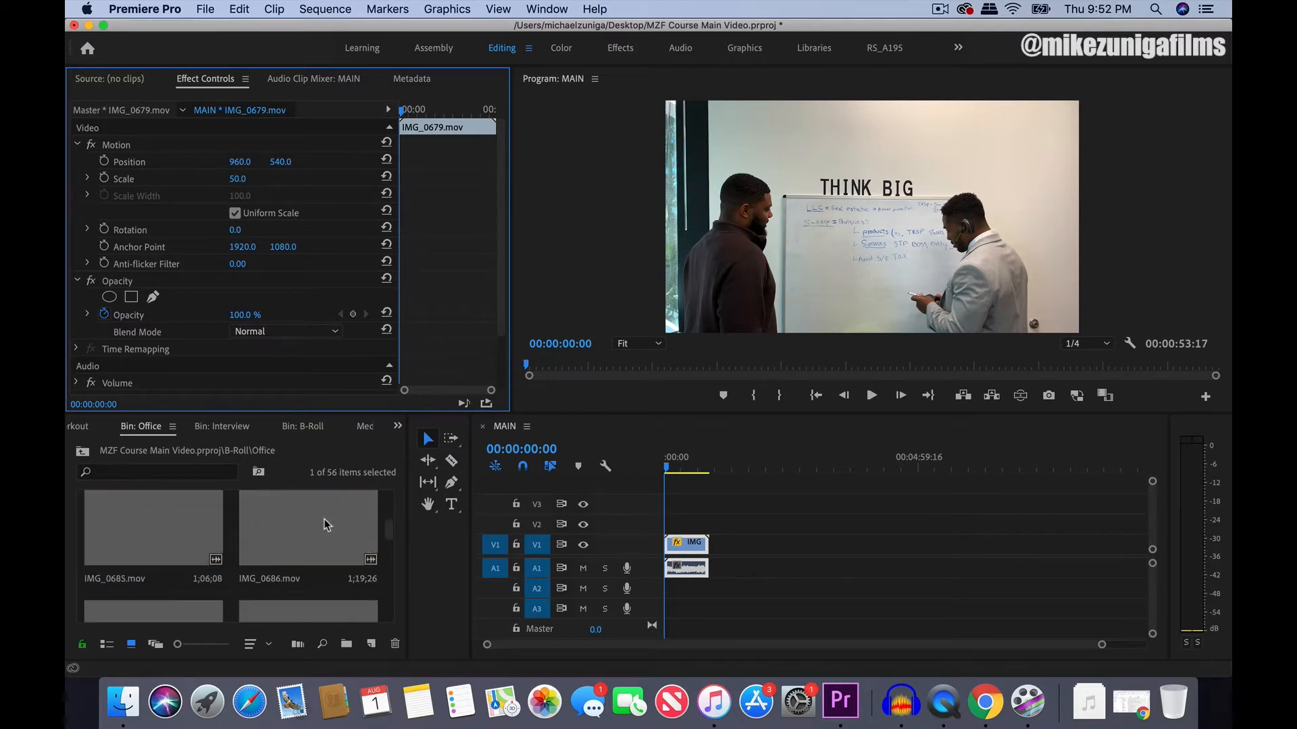
{"action": "scroll", "coordinate": [326, 525], "scroll_direction": "down", "scroll_amount": 2}
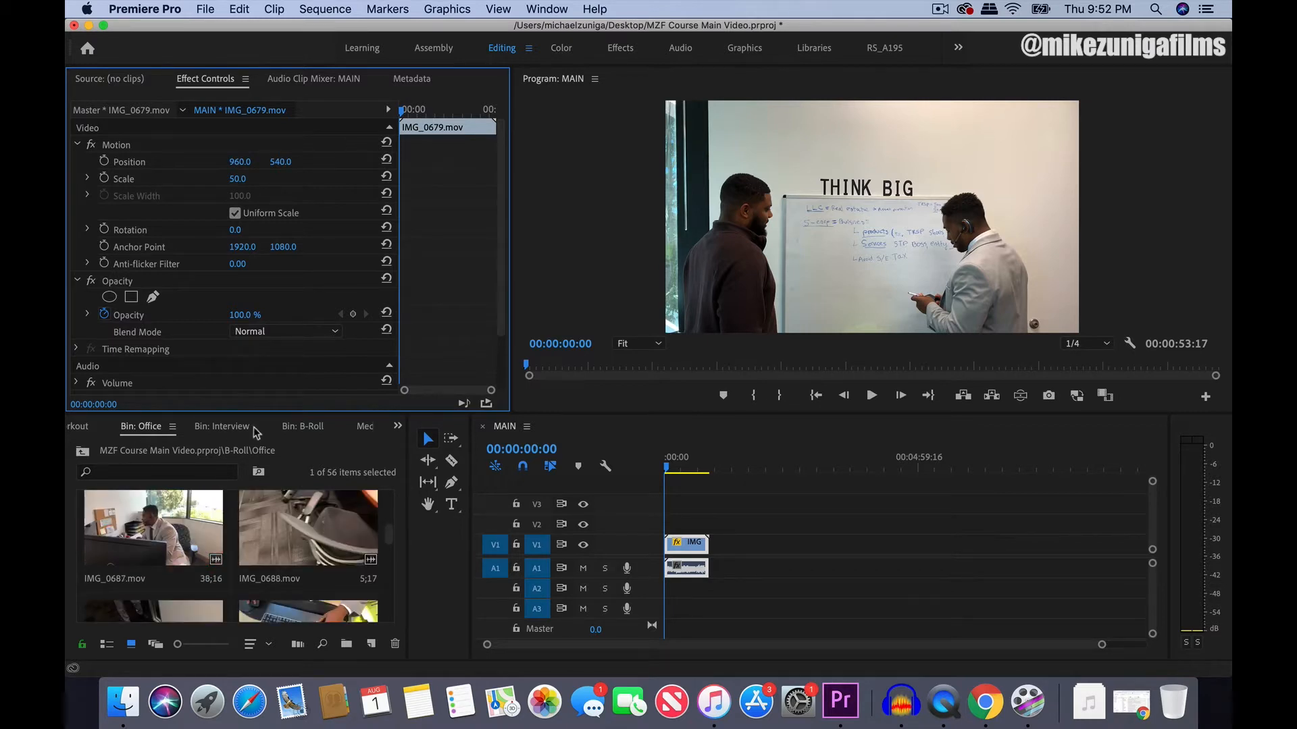
{"action": "left_click", "coordinate": [314, 428]}
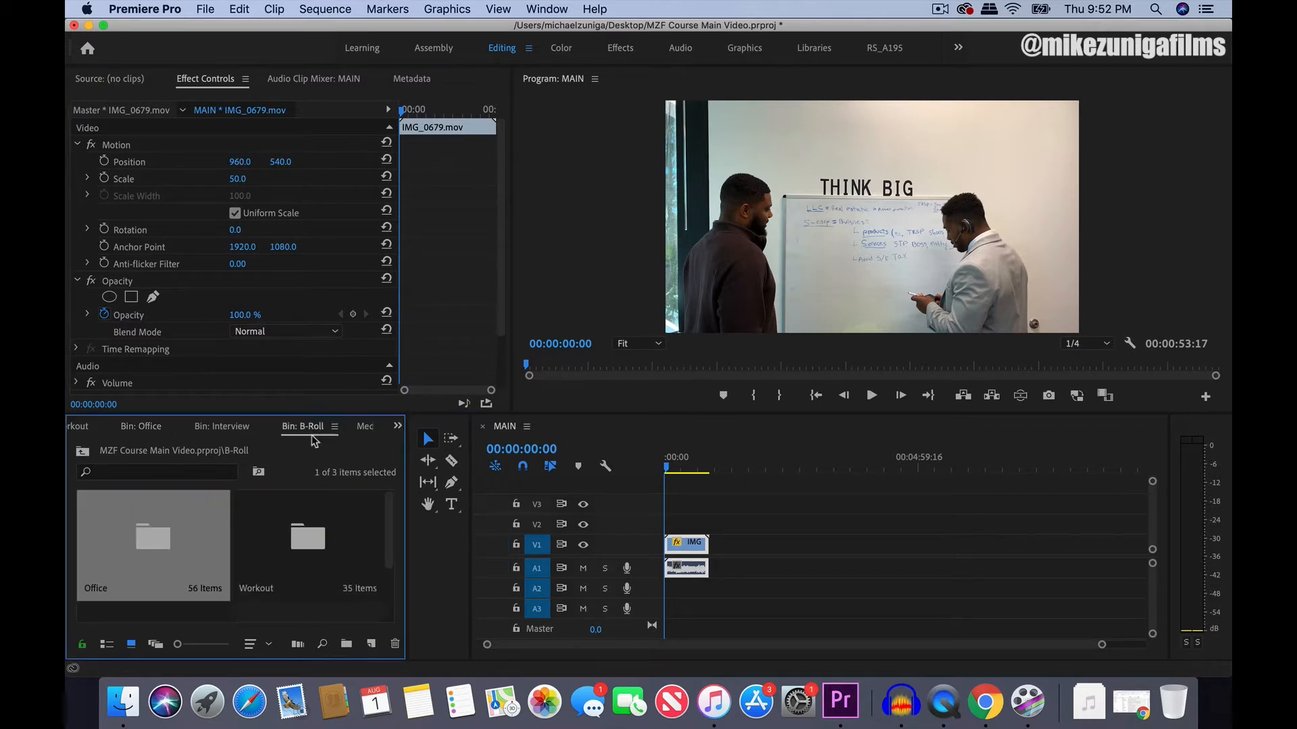
{"action": "double_click", "coordinate": [302, 547]}
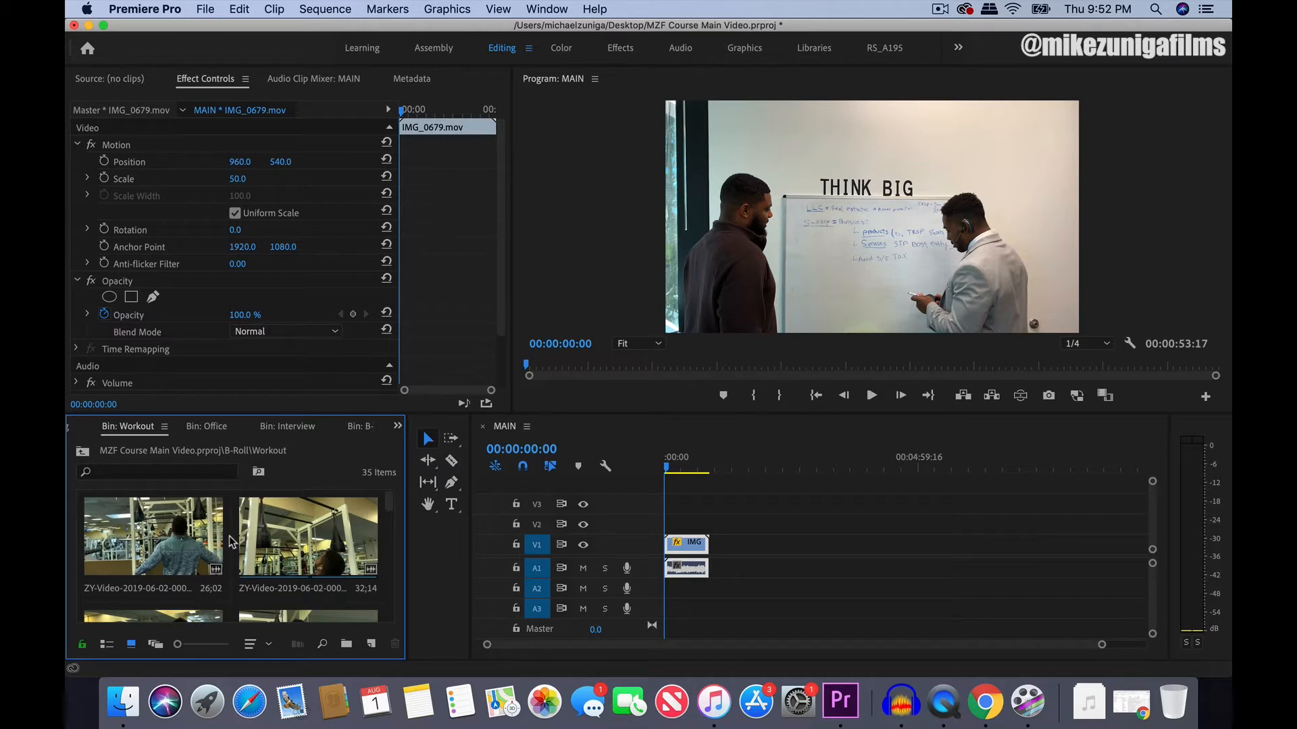
{"action": "left_click", "coordinate": [291, 544]}
{"action": "left_click_drag", "start_coordinate": [292, 544], "coordinate": [723, 564]}
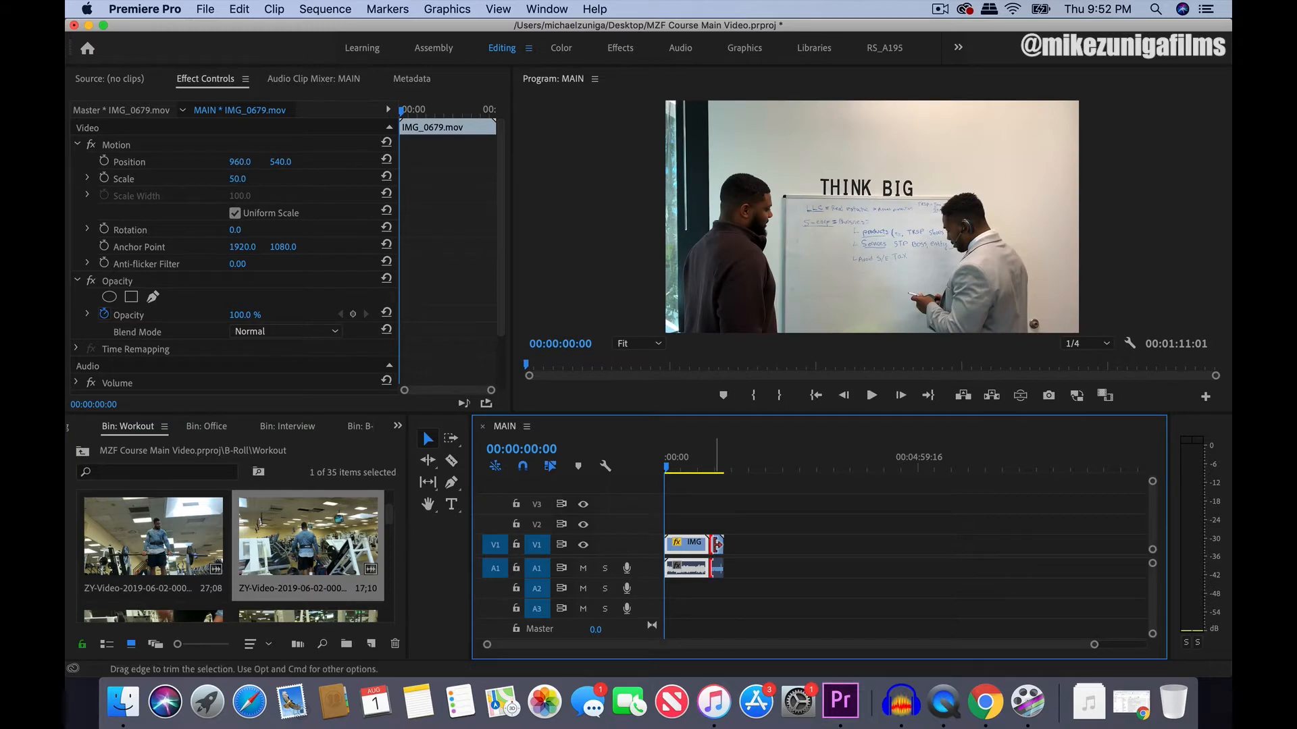
{"action": "mouse_move", "coordinate": [717, 544]}
{"action": "left_mouse_down"}
{"action": "mouse_move", "coordinate": [721, 564]}
{"action": "mouse_move", "coordinate": [734, 546]}
{"action": "left_mouse_up"}
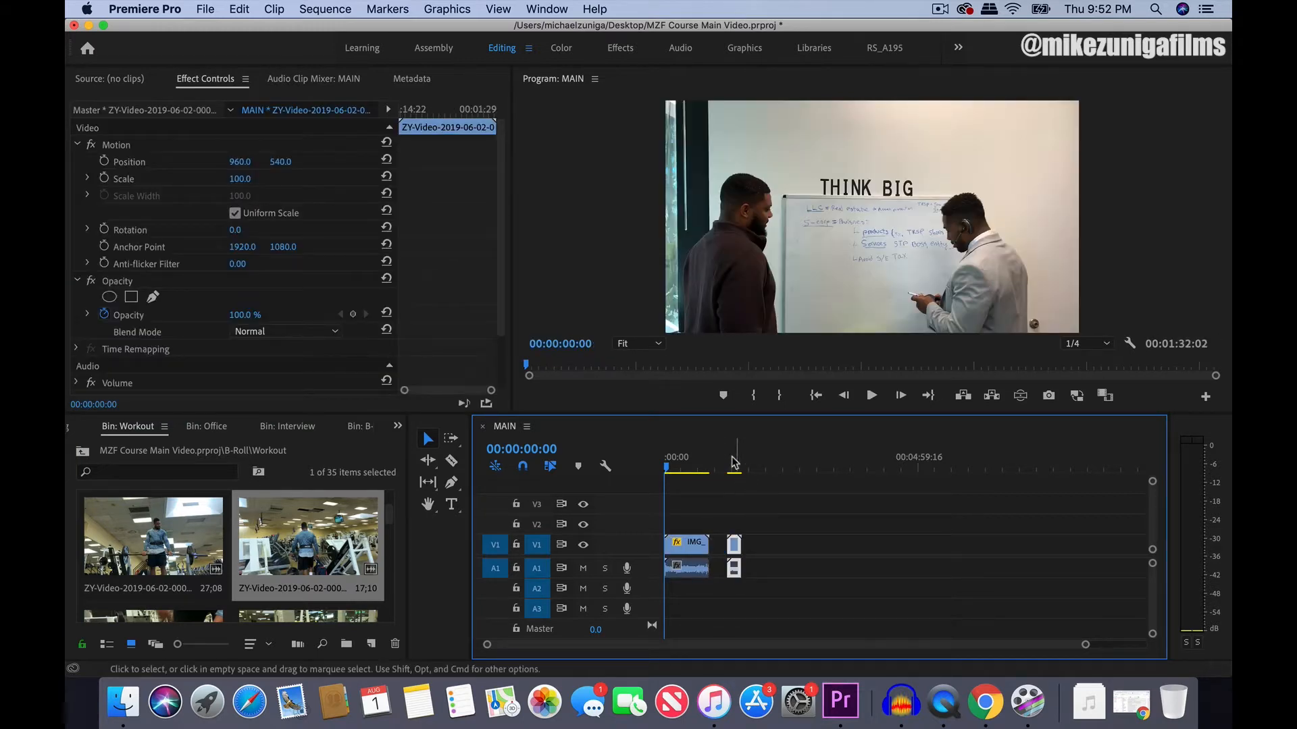
Step: Set the scale of the gym clip in the sequence to 50 and deselect it
{"action": "left_click", "coordinate": [735, 463]}
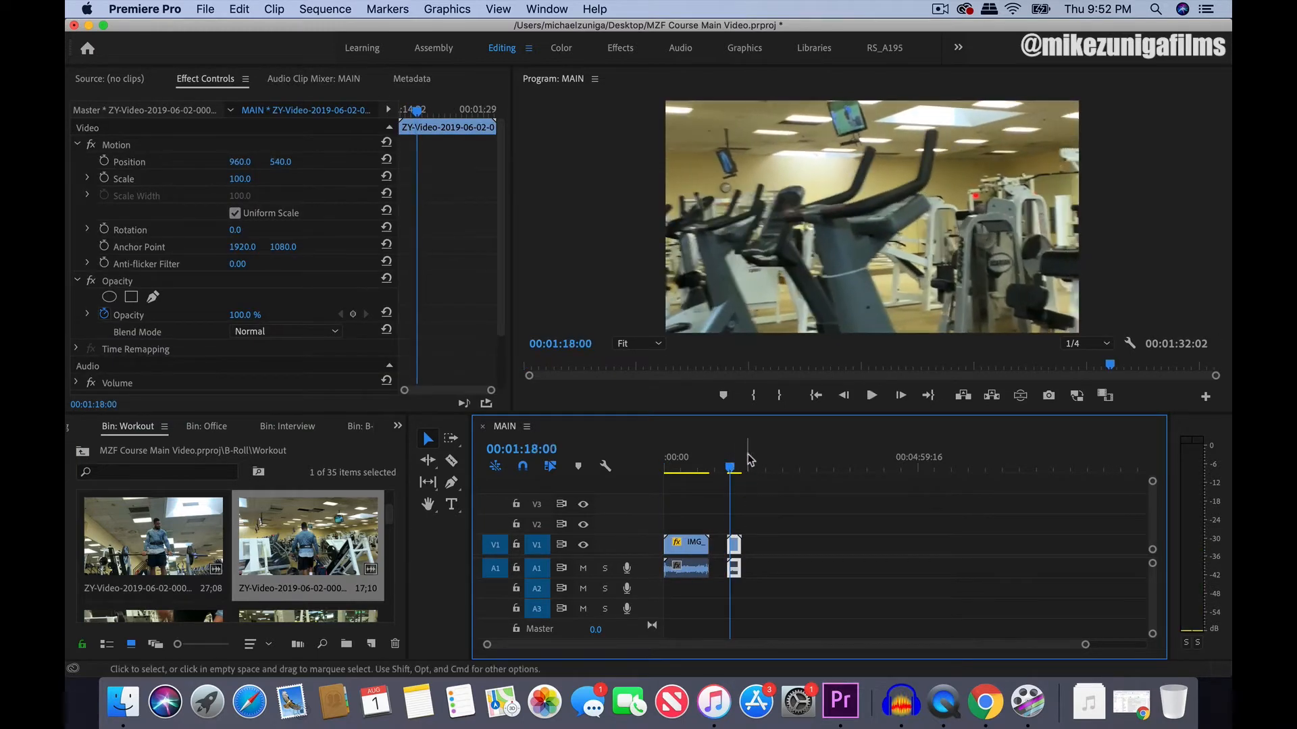
{"action": "left_click_drag", "start_coordinate": [734, 463], "coordinate": [733, 462]}
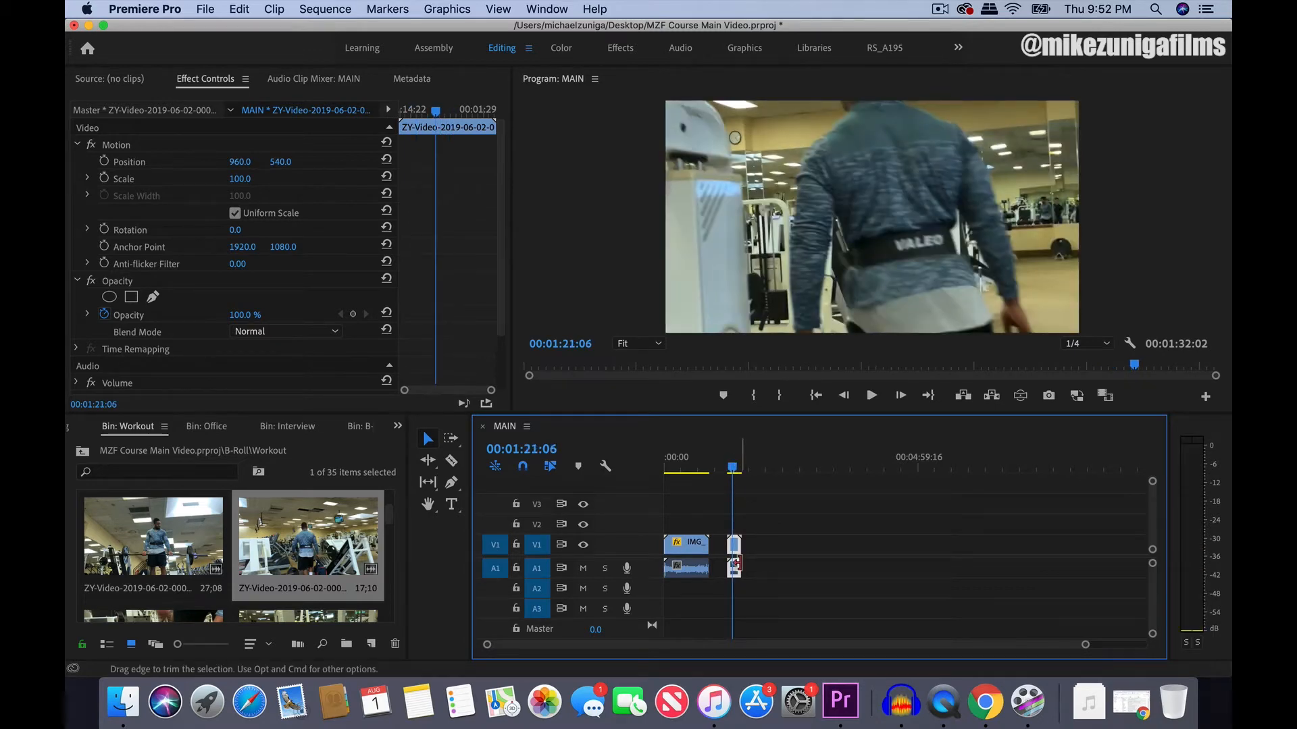
{"action": "left_click", "coordinate": [252, 177]}
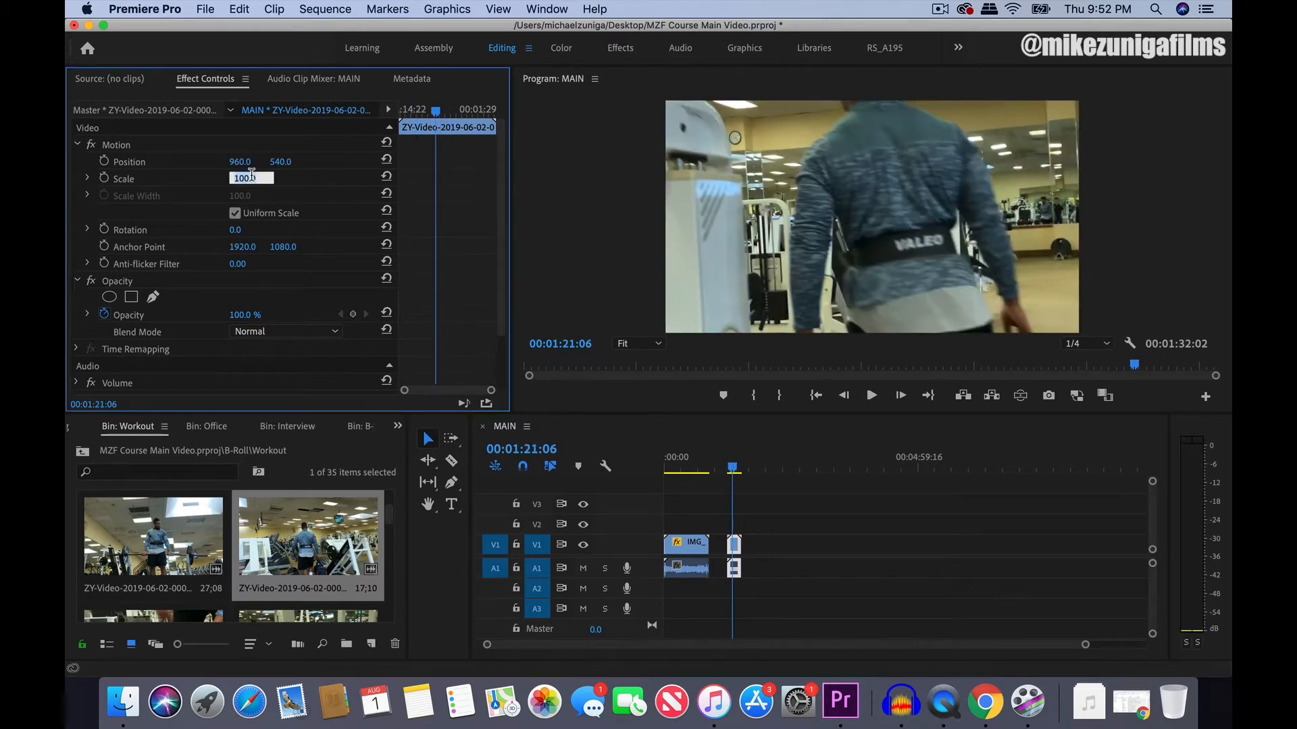
{"action": "type", "text": "50"}
{"action": "key", "text": "Return"}
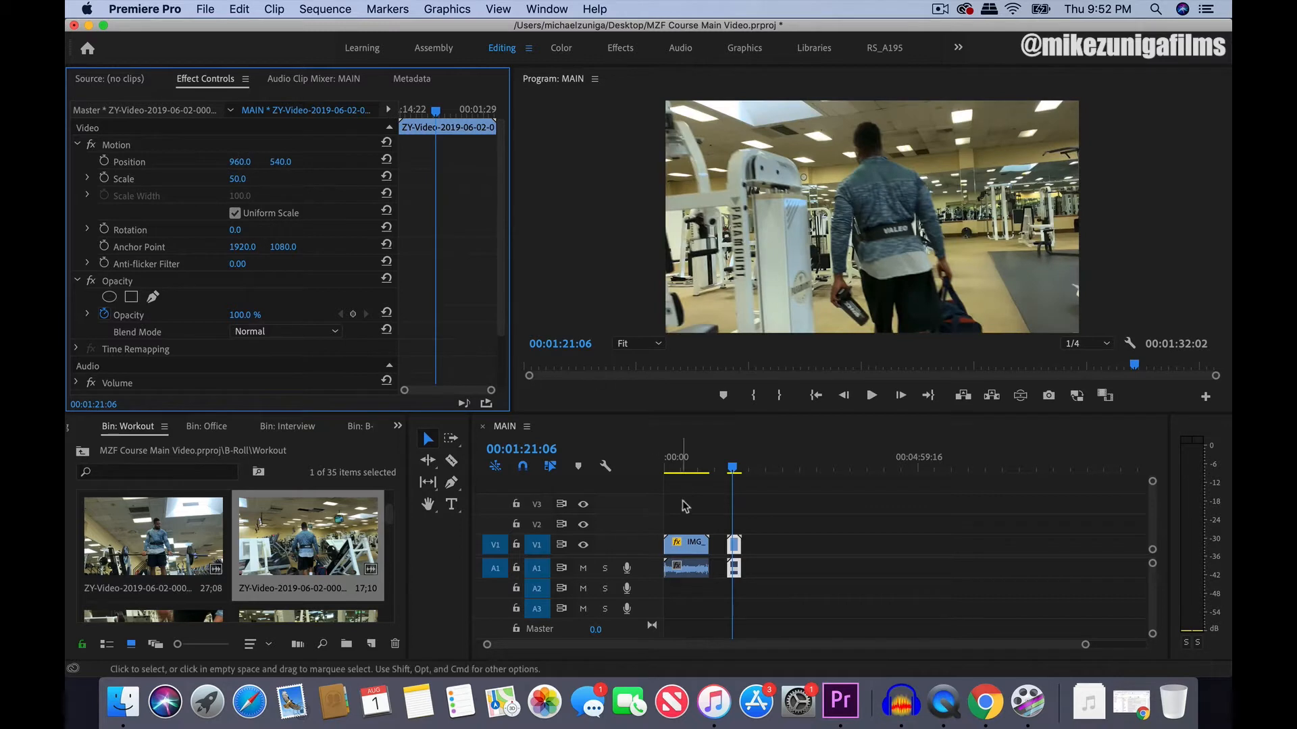
{"action": "left_click", "coordinate": [776, 519]}
{"action": "left_click", "coordinate": [779, 520]}
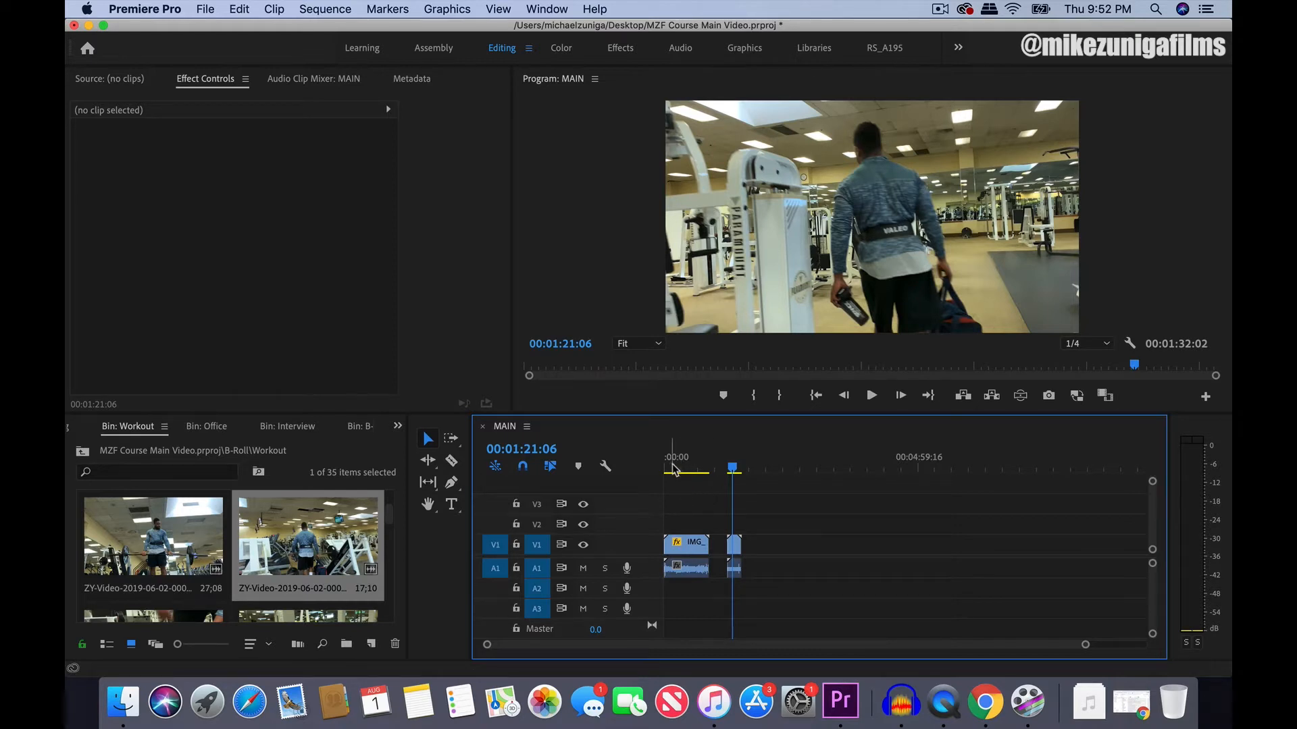
Step: Play IMG_0679.mov from its beginning and trim its start to the playhead at 00:00:04:03
{"action": "left_click", "coordinate": [689, 544]}
{"action": "left_click", "coordinate": [680, 467]}
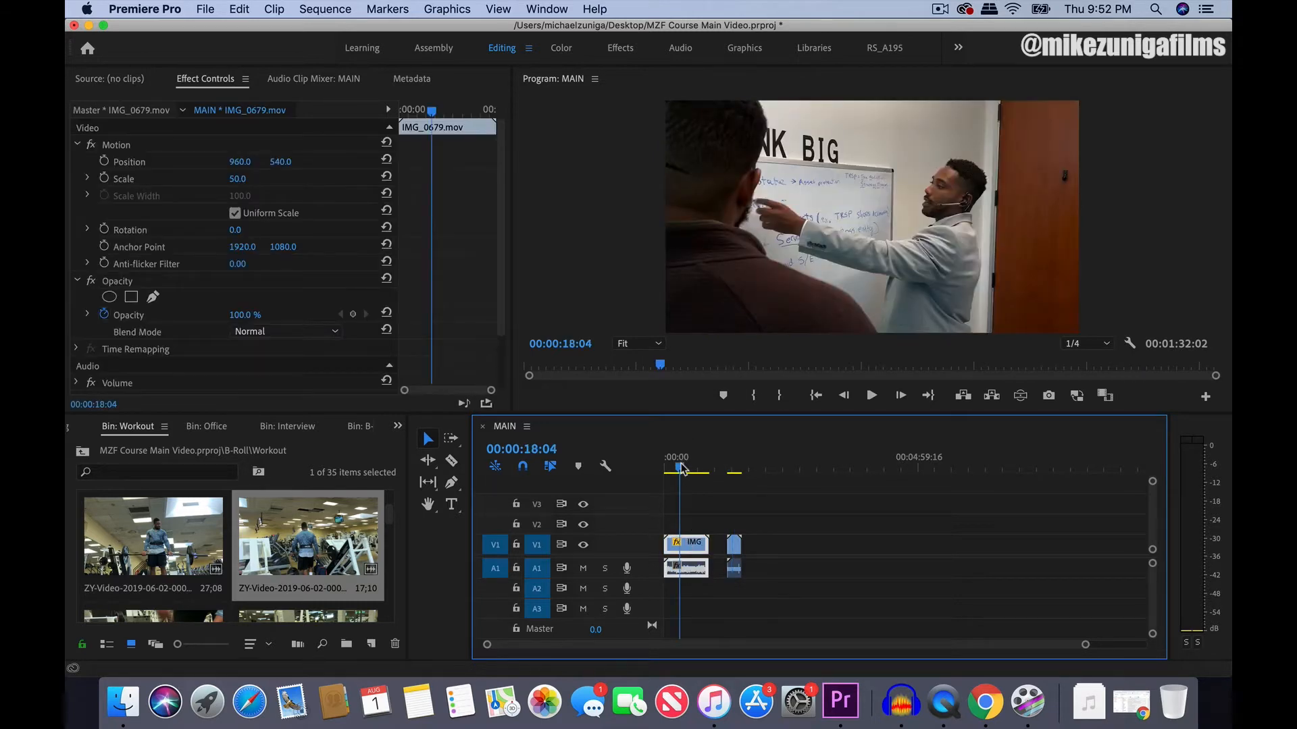
{"action": "left_click_drag", "start_coordinate": [680, 467], "coordinate": [659, 466]}
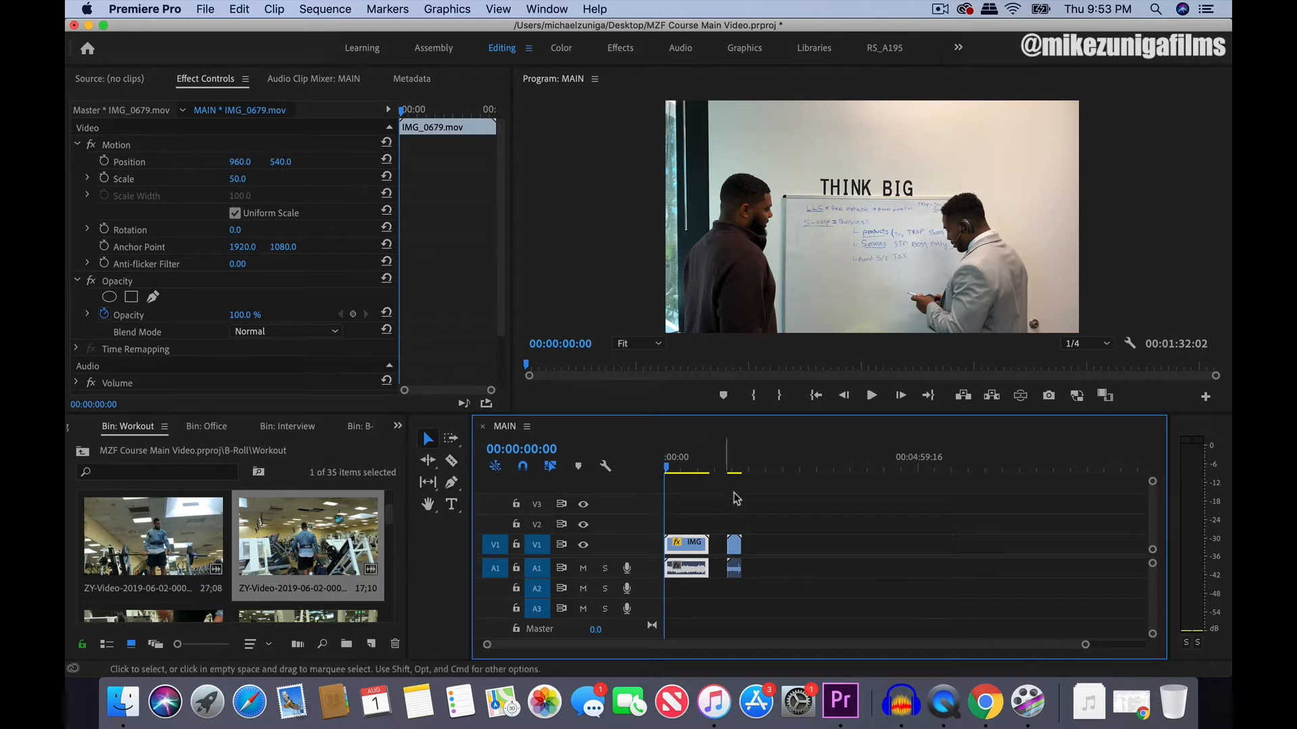
{"action": "key", "text": "="}
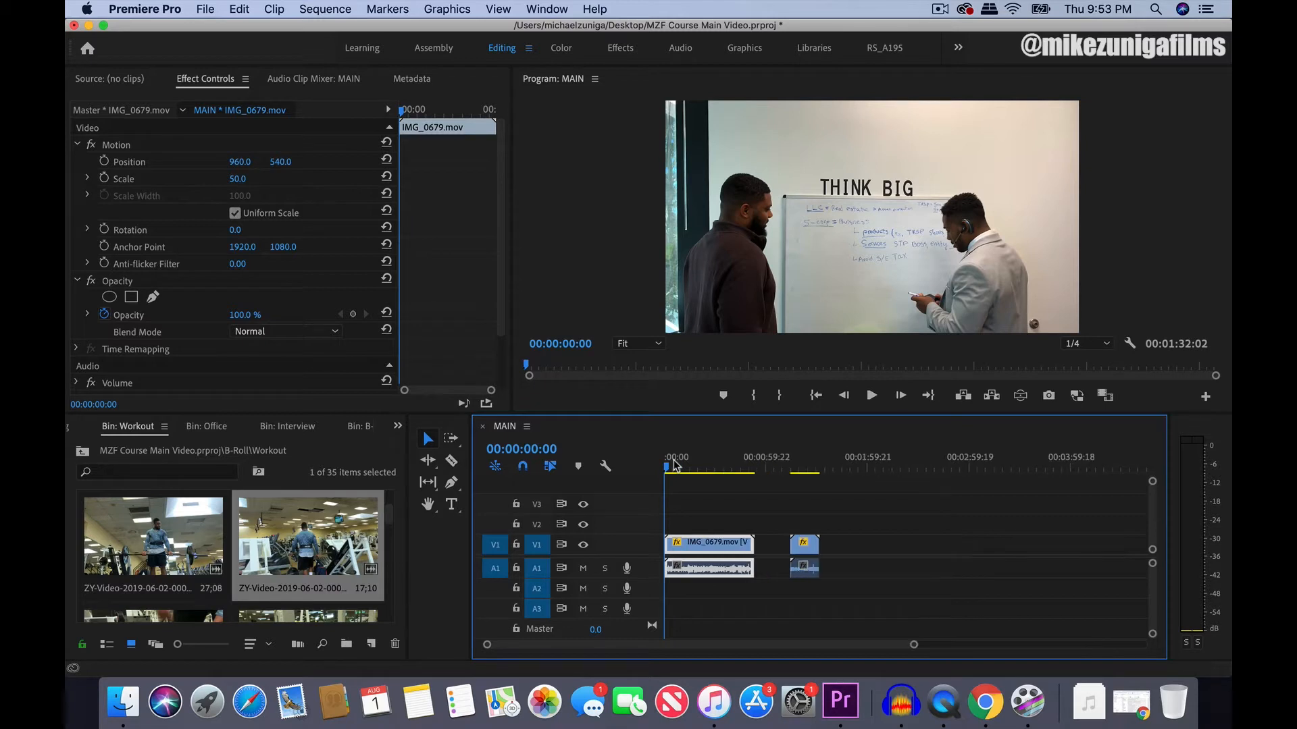
{"action": "key", "text": "space"}
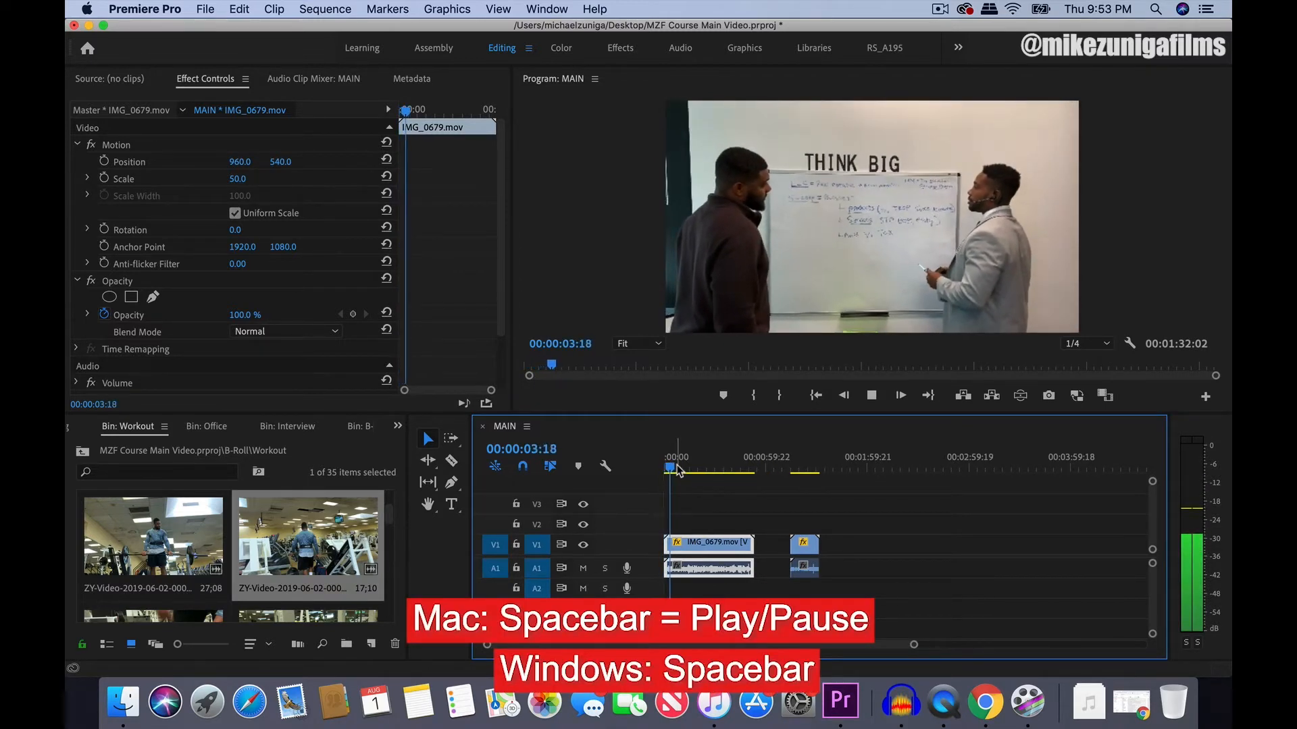
{"action": "key", "text": "space"}
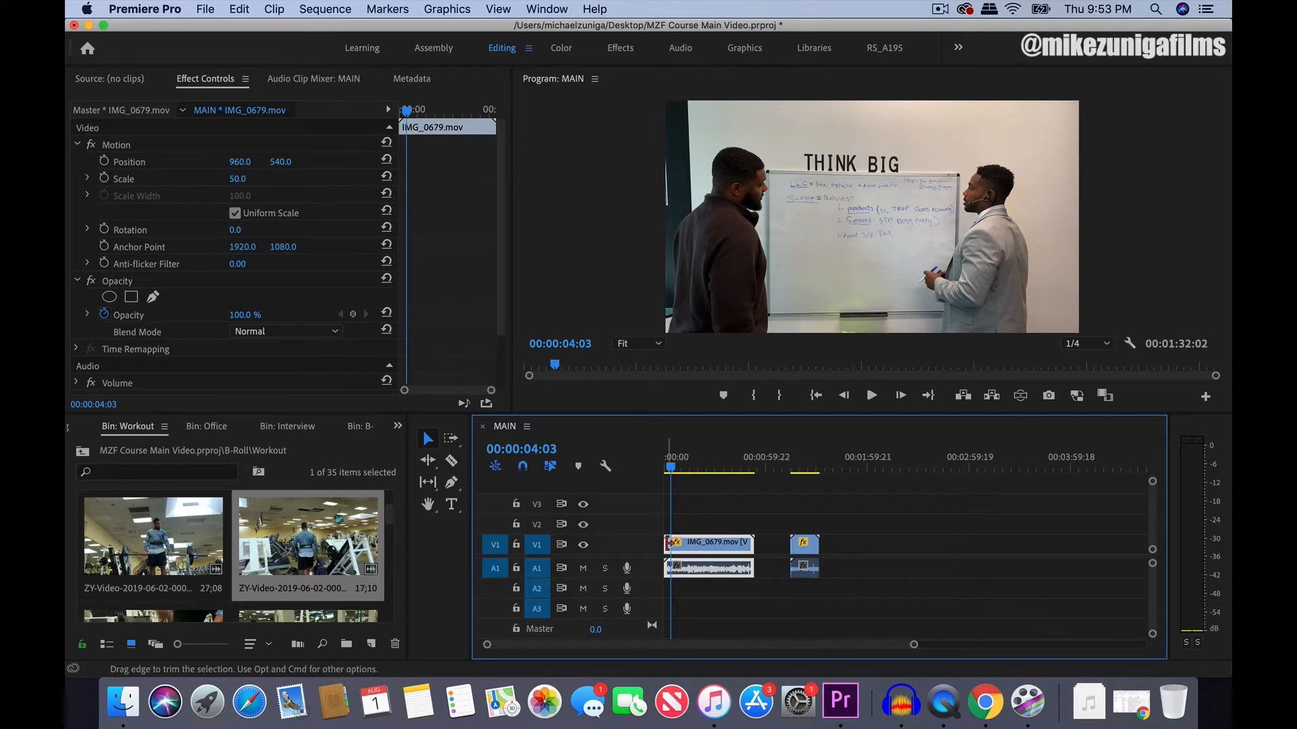
{"action": "left_click_drag", "start_coordinate": [668, 542], "coordinate": [678, 542]}
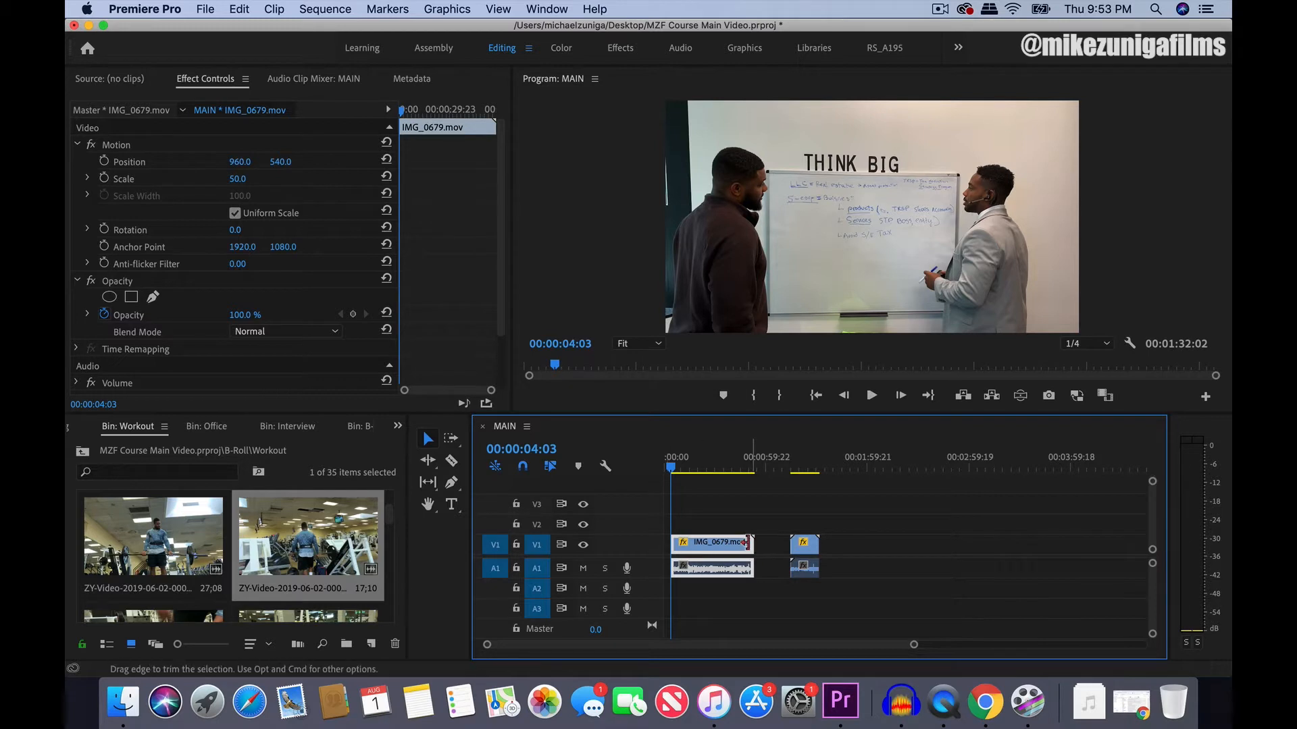
Step: Play back the IMG_0679.mov clip to 00:00:11:15 and split it there with the Razor tool
{"action": "left_click", "coordinate": [695, 467]}
{"action": "key", "text": "space"}
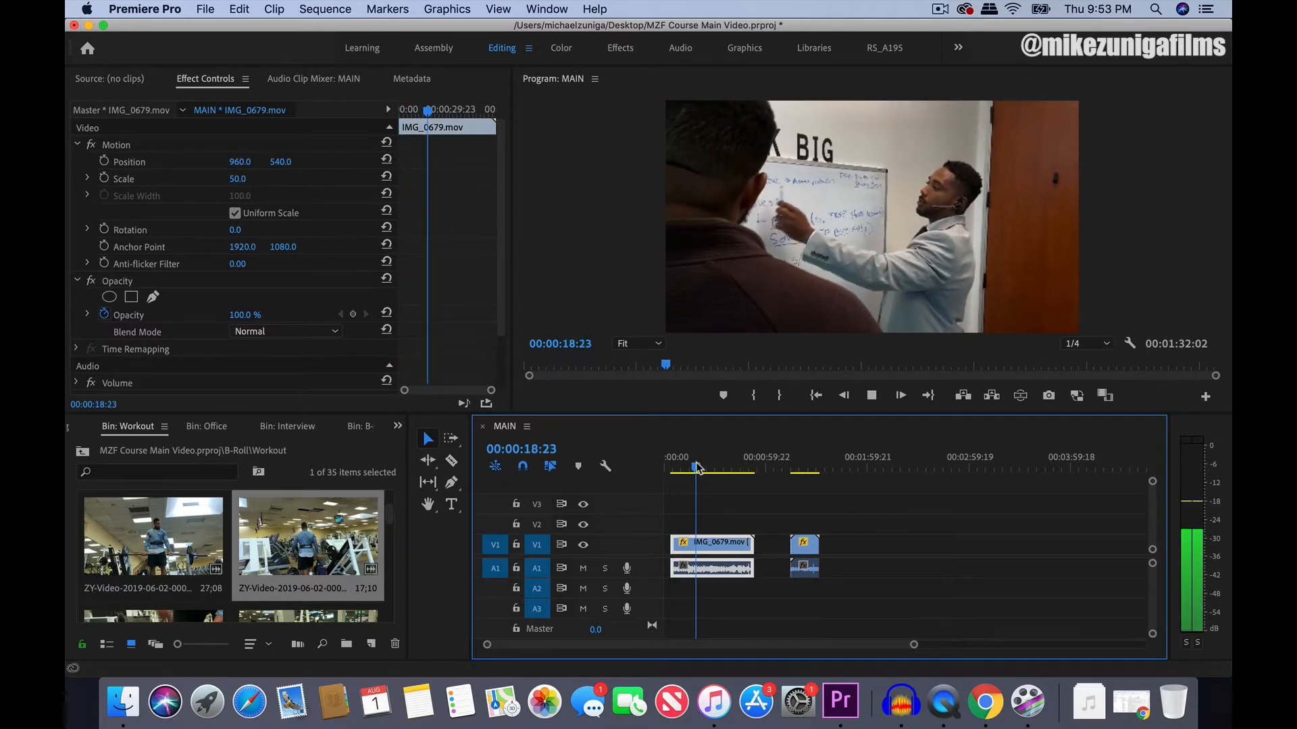
{"action": "left_click", "coordinate": [679, 464]}
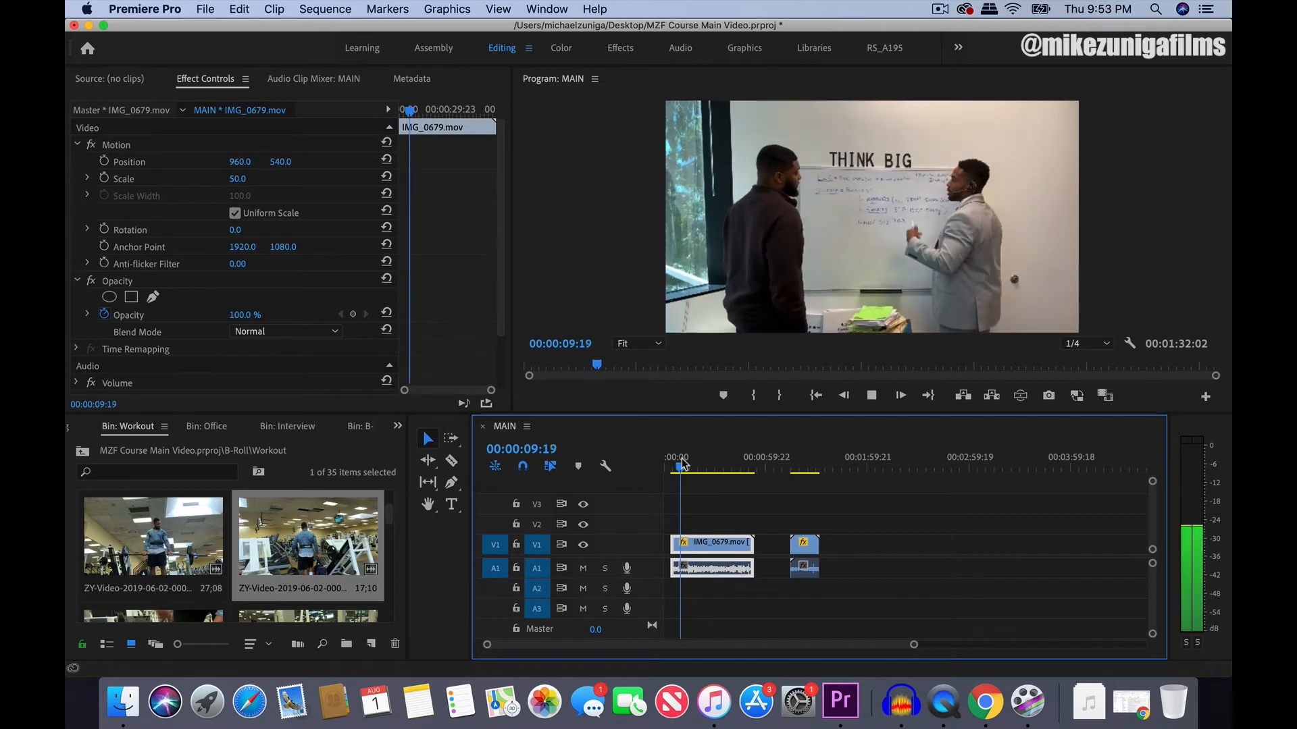
{"action": "key", "text": "space"}
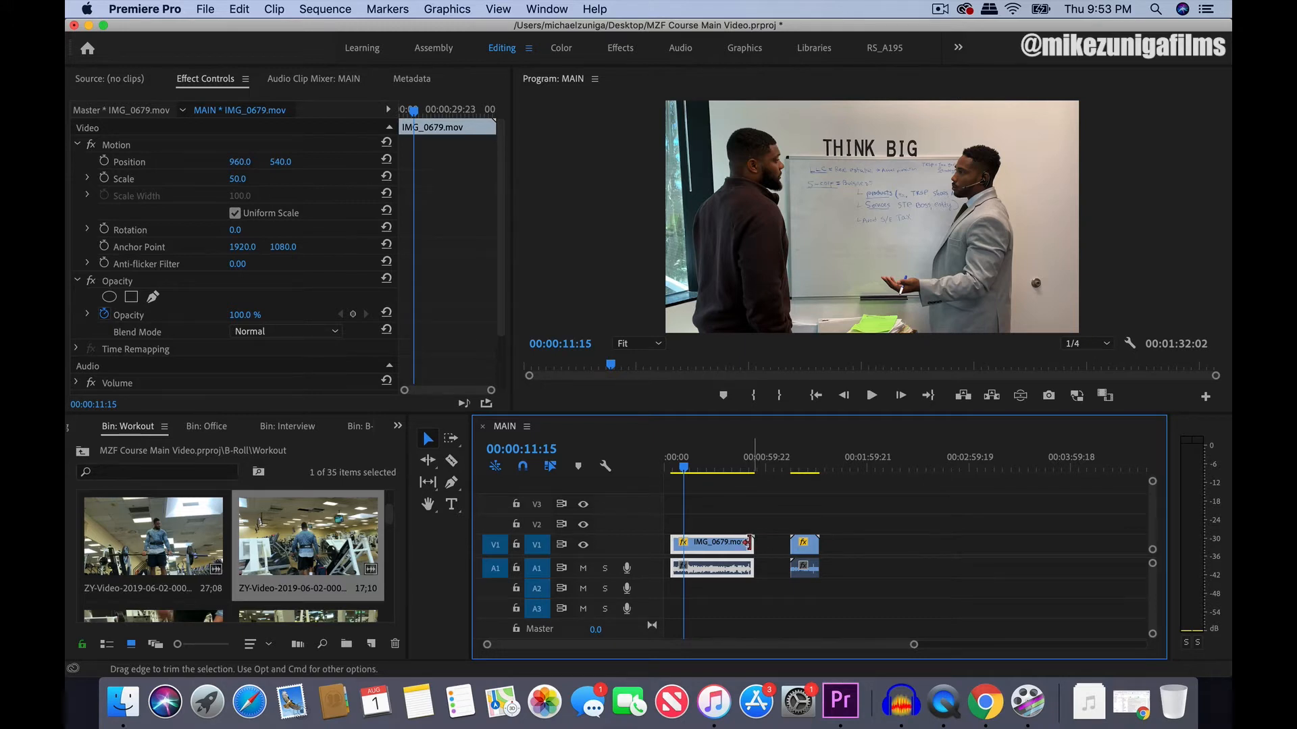
{"action": "mouse_move", "coordinate": [748, 543]}
{"action": "left_mouse_down"}
{"action": "mouse_move", "coordinate": [692, 547]}
{"action": "mouse_move", "coordinate": [754, 545]}
{"action": "left_mouse_up"}
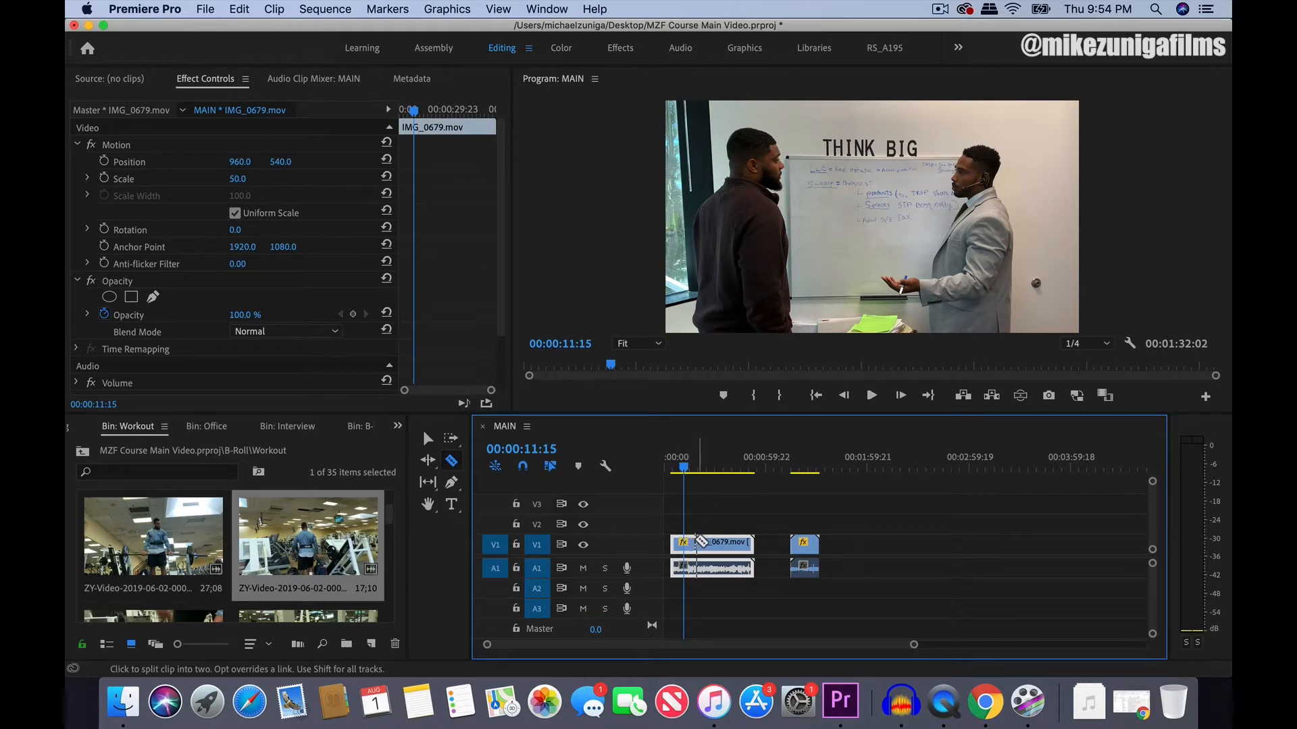
{"action": "left_click", "coordinate": [688, 542]}
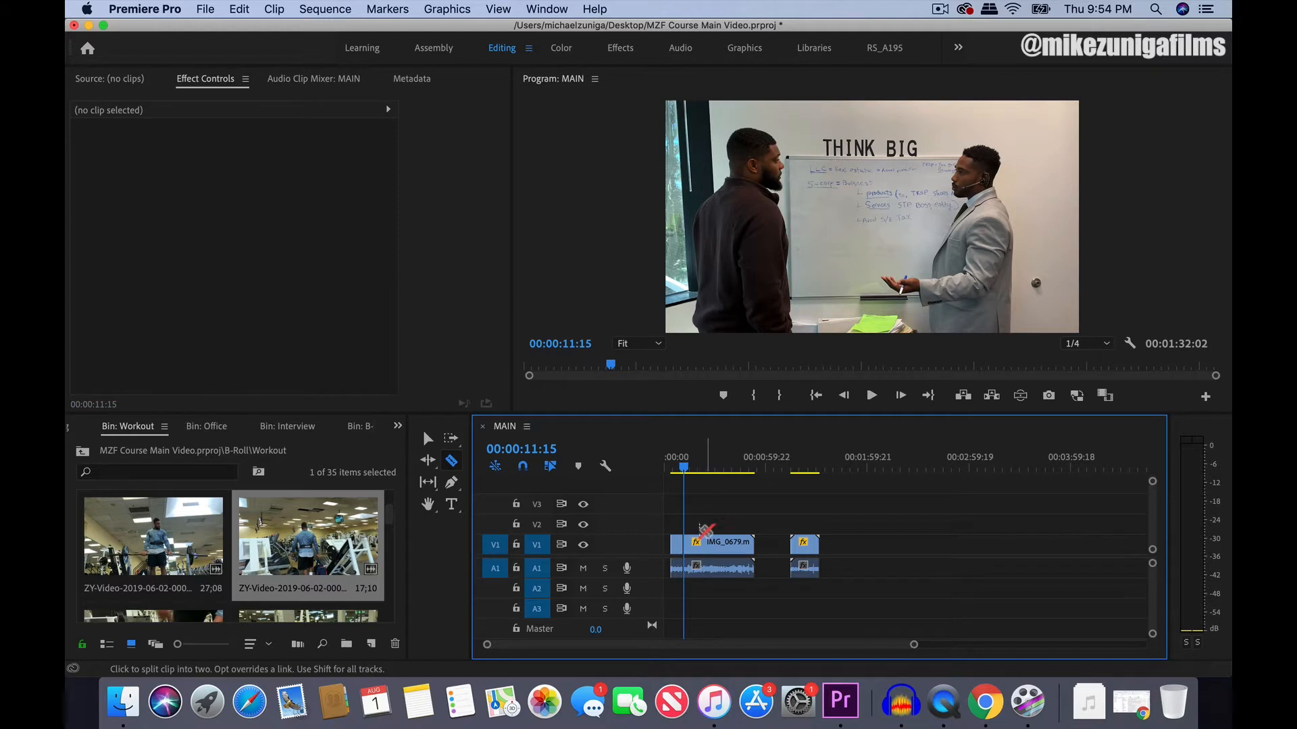
Step: Split the rest of IMG_0679.mov at about 24 and 36 seconds with the Razor tool
{"action": "left_click", "coordinate": [696, 465]}
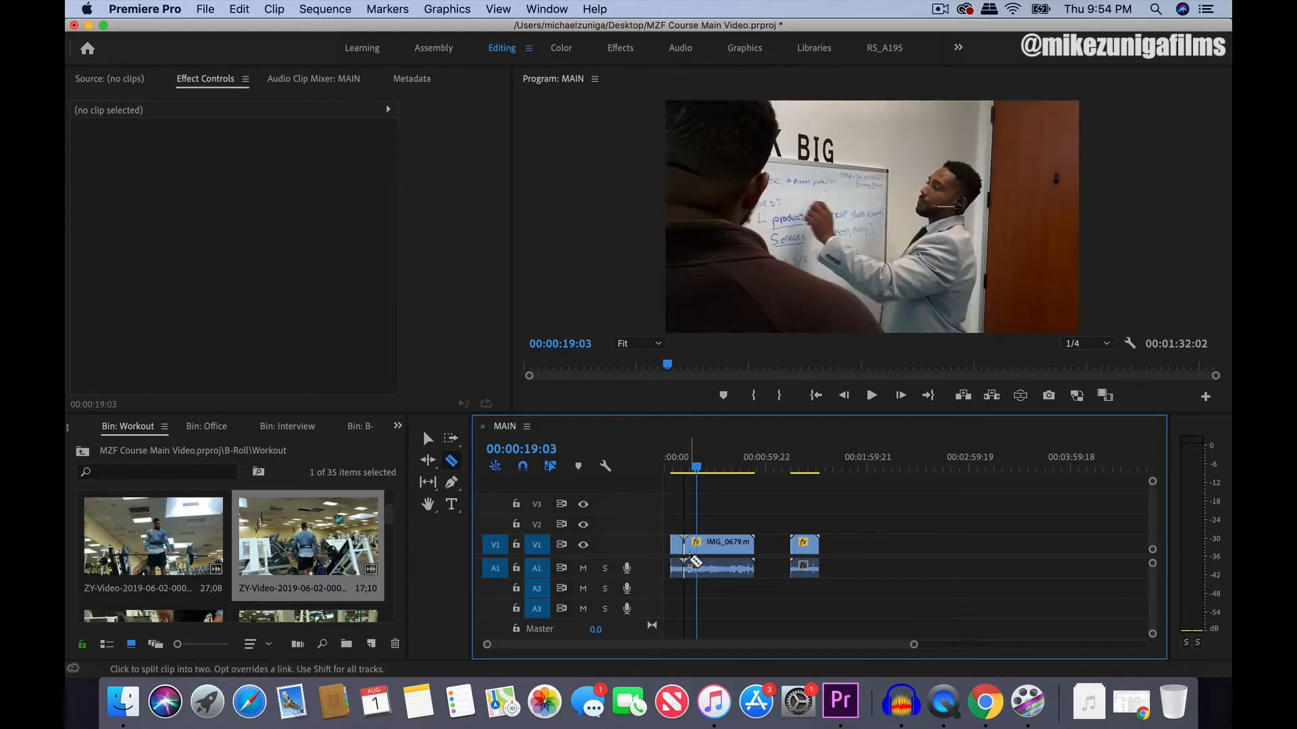
{"action": "left_click", "coordinate": [694, 466]}
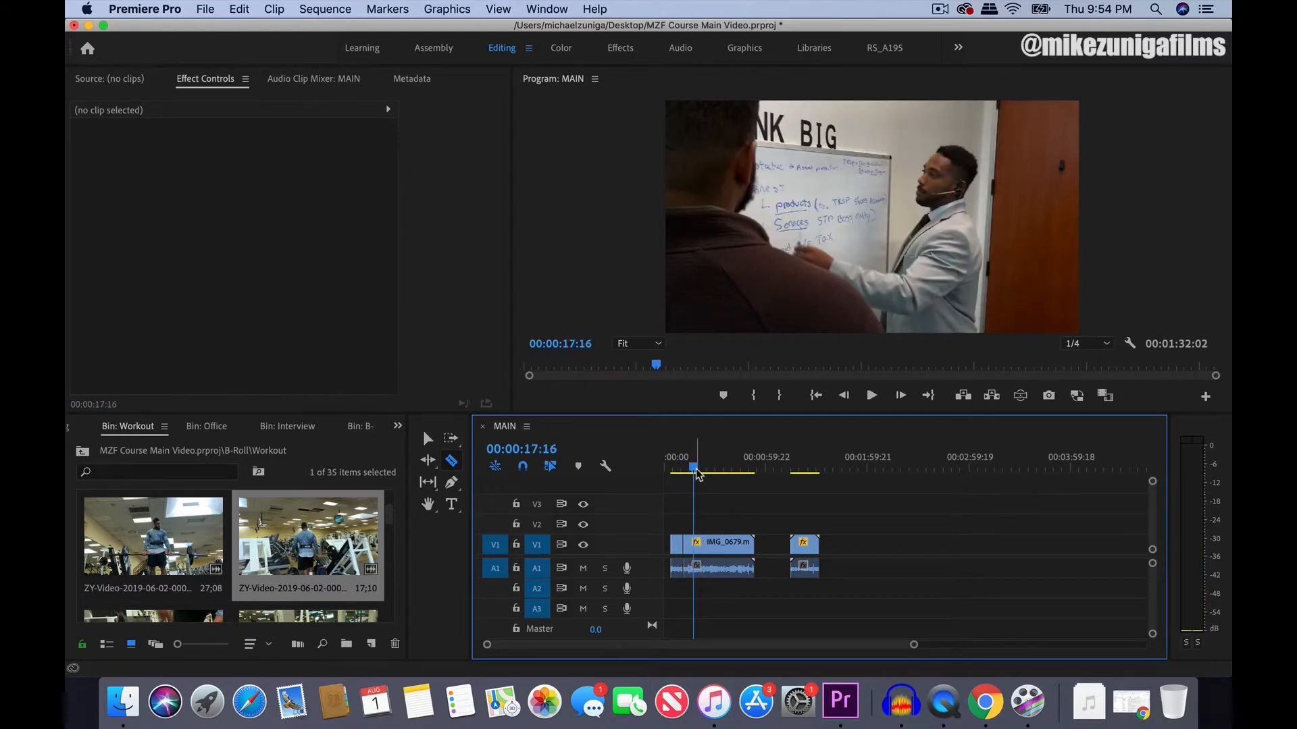
{"action": "key", "text": "space"}
{"action": "key", "text": "space"}
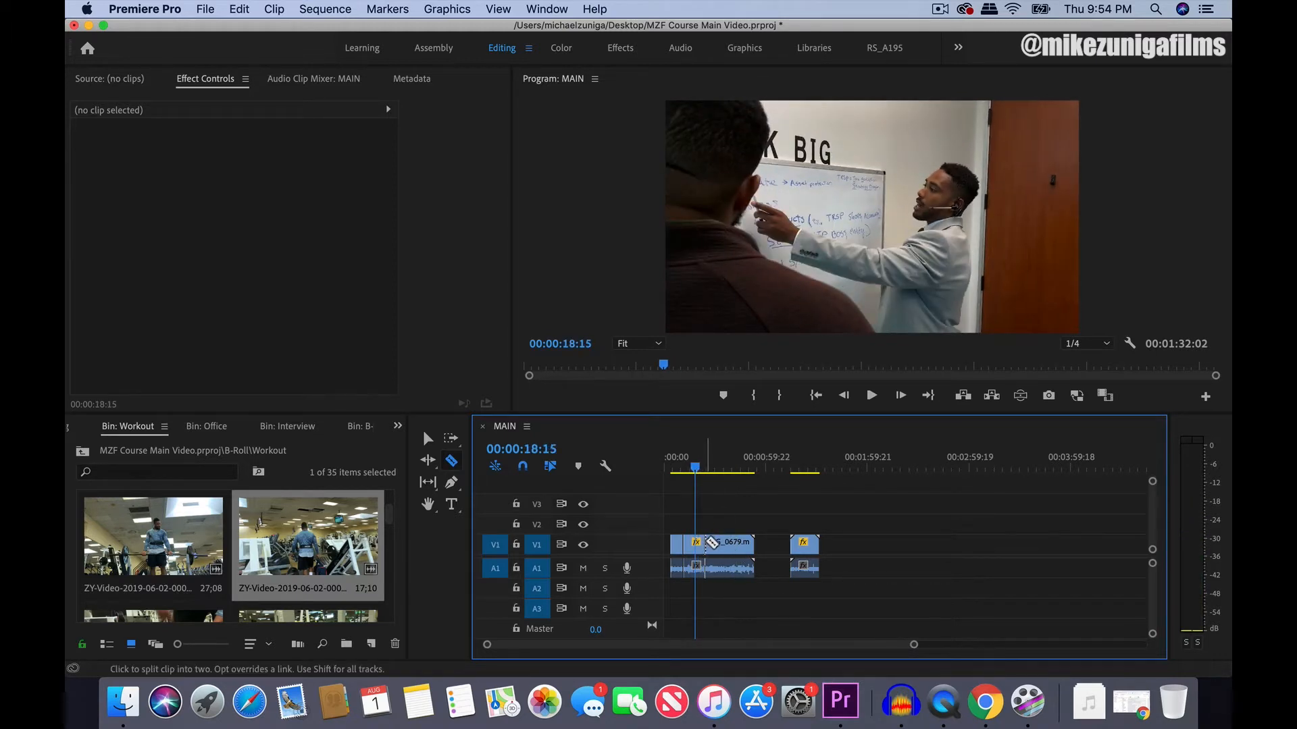
{"action": "left_click", "coordinate": [705, 544]}
{"action": "left_click", "coordinate": [726, 546]}
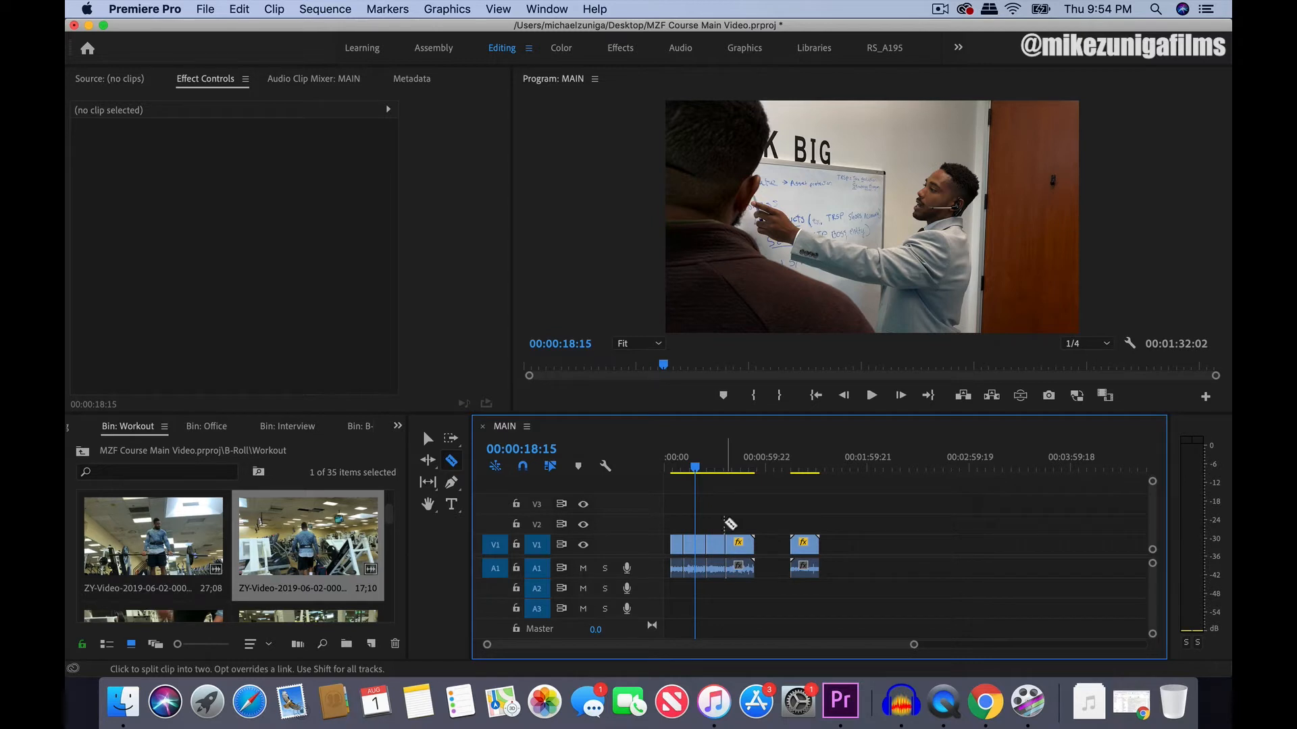
{"action": "left_click", "coordinate": [713, 462]}
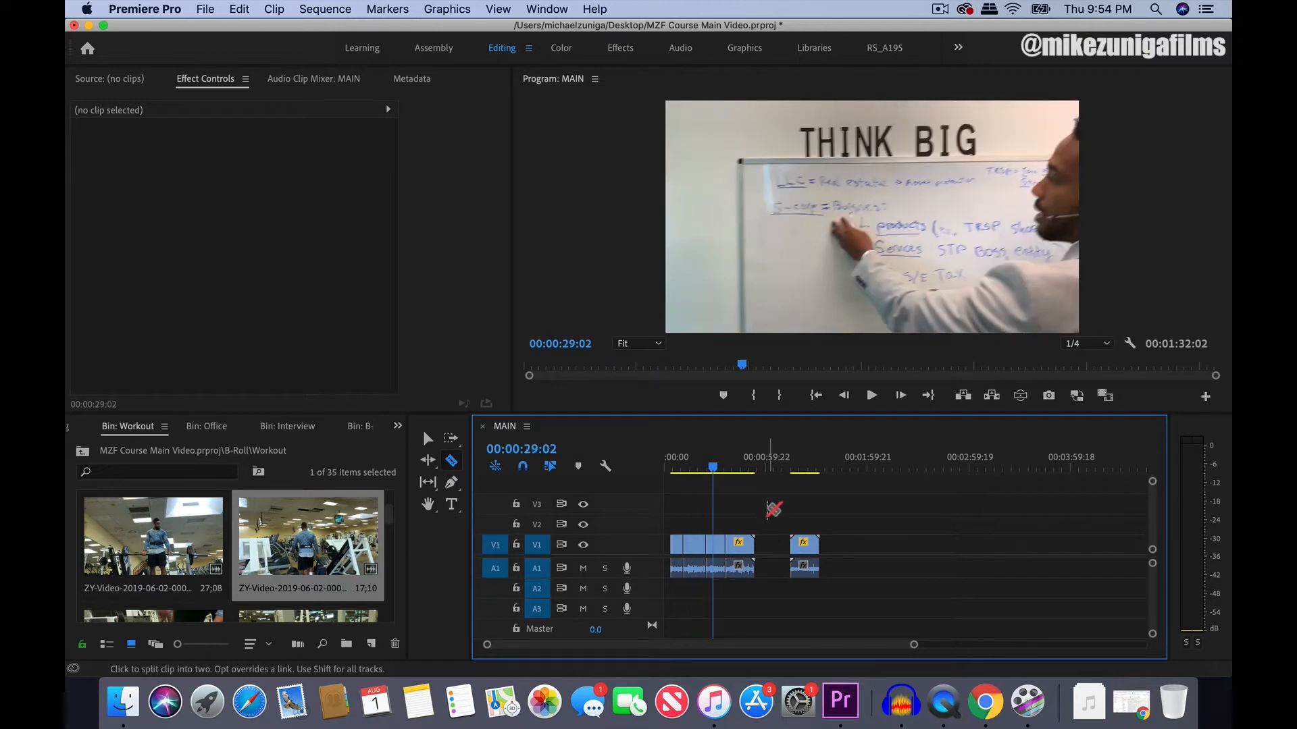
Step: Delete the IMG_0679.mov pieces before and after the segment running from about 24 to 36 seconds
{"action": "key", "text": "v"}
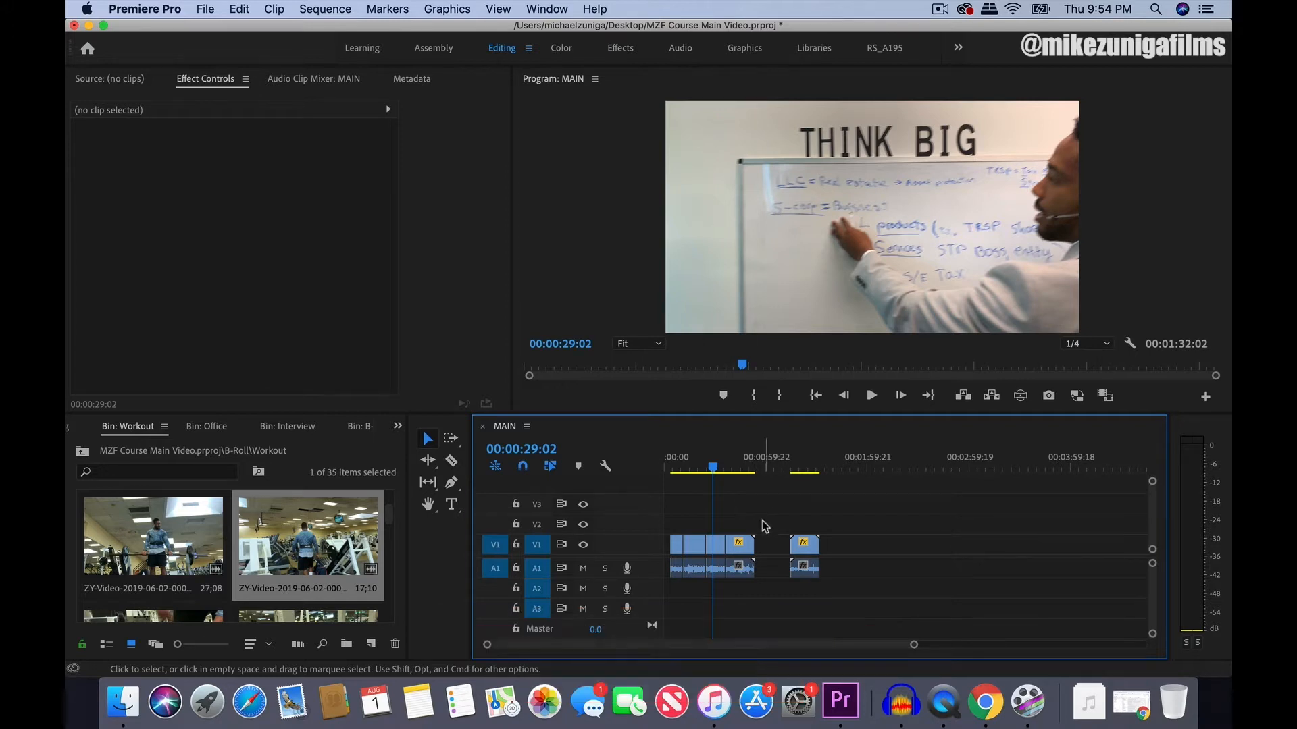
{"action": "left_click_drag", "start_coordinate": [765, 521], "coordinate": [738, 574]}
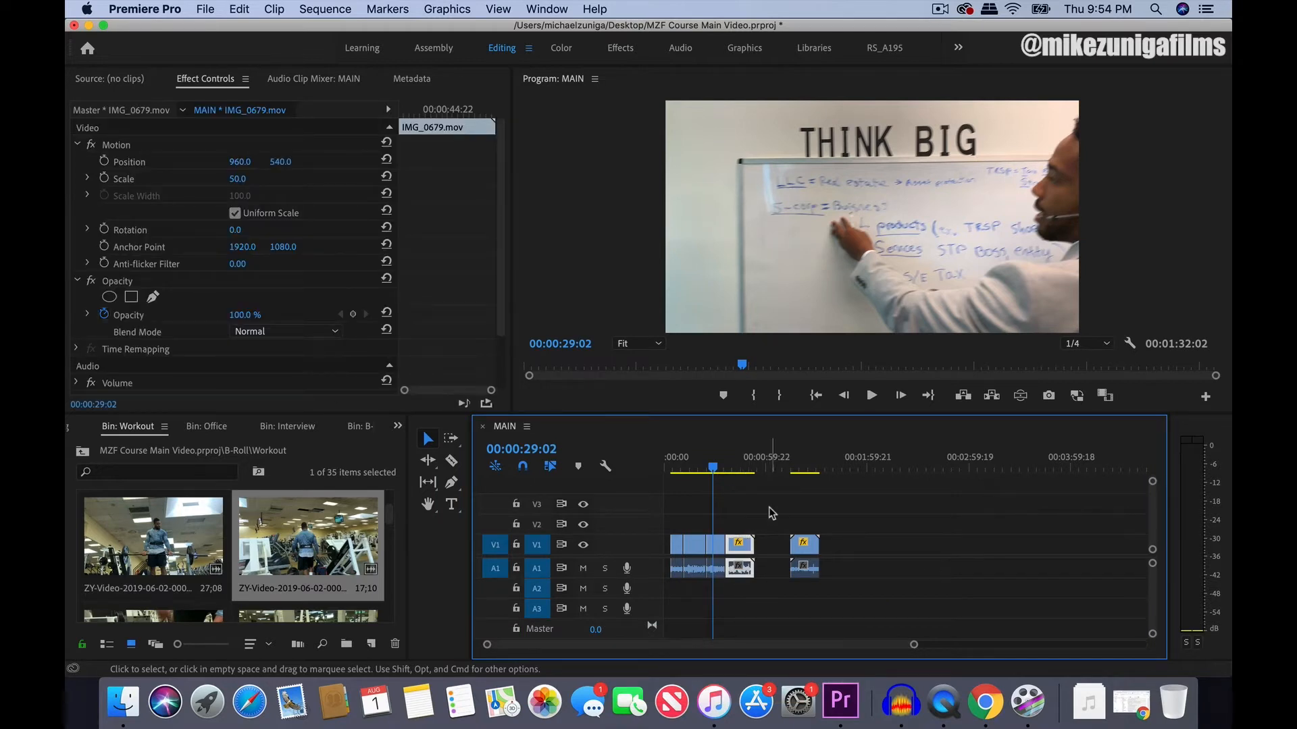
{"action": "key", "text": "Delete"}
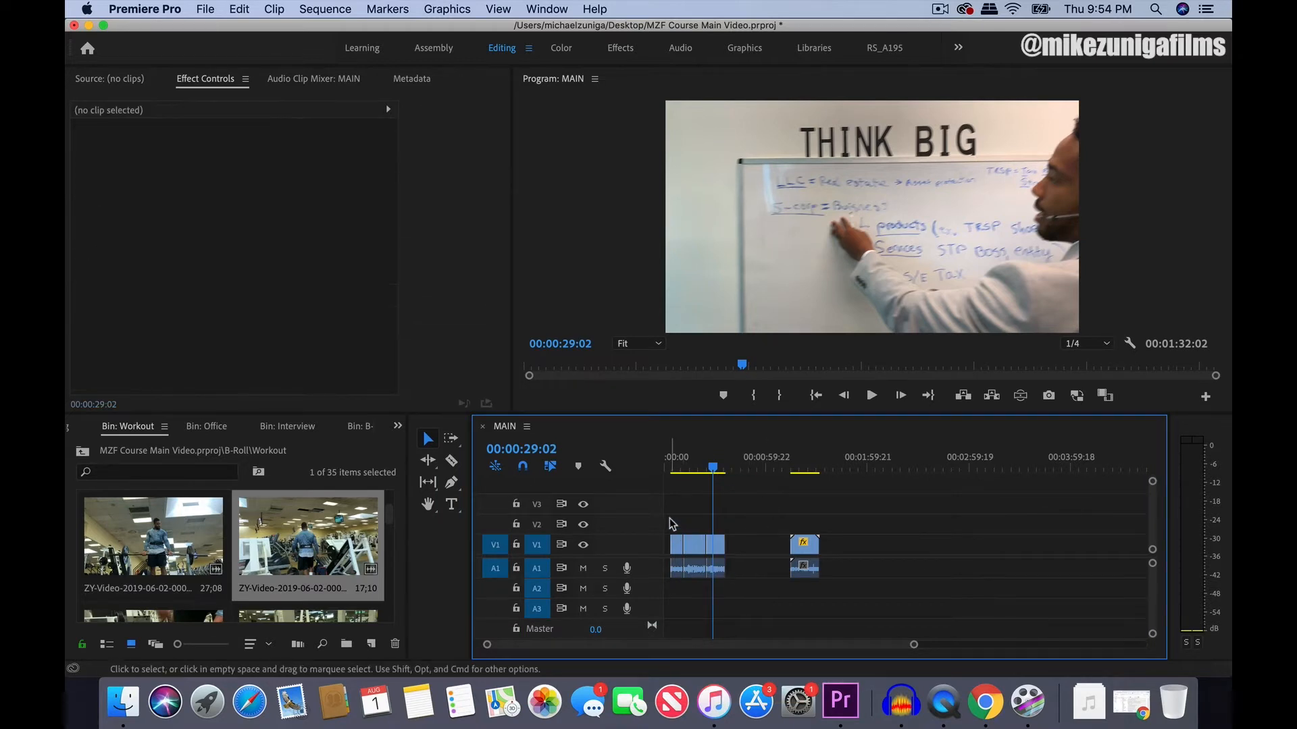
{"action": "left_click_drag", "start_coordinate": [673, 524], "coordinate": [706, 577]}
{"action": "key", "text": "Delete"}
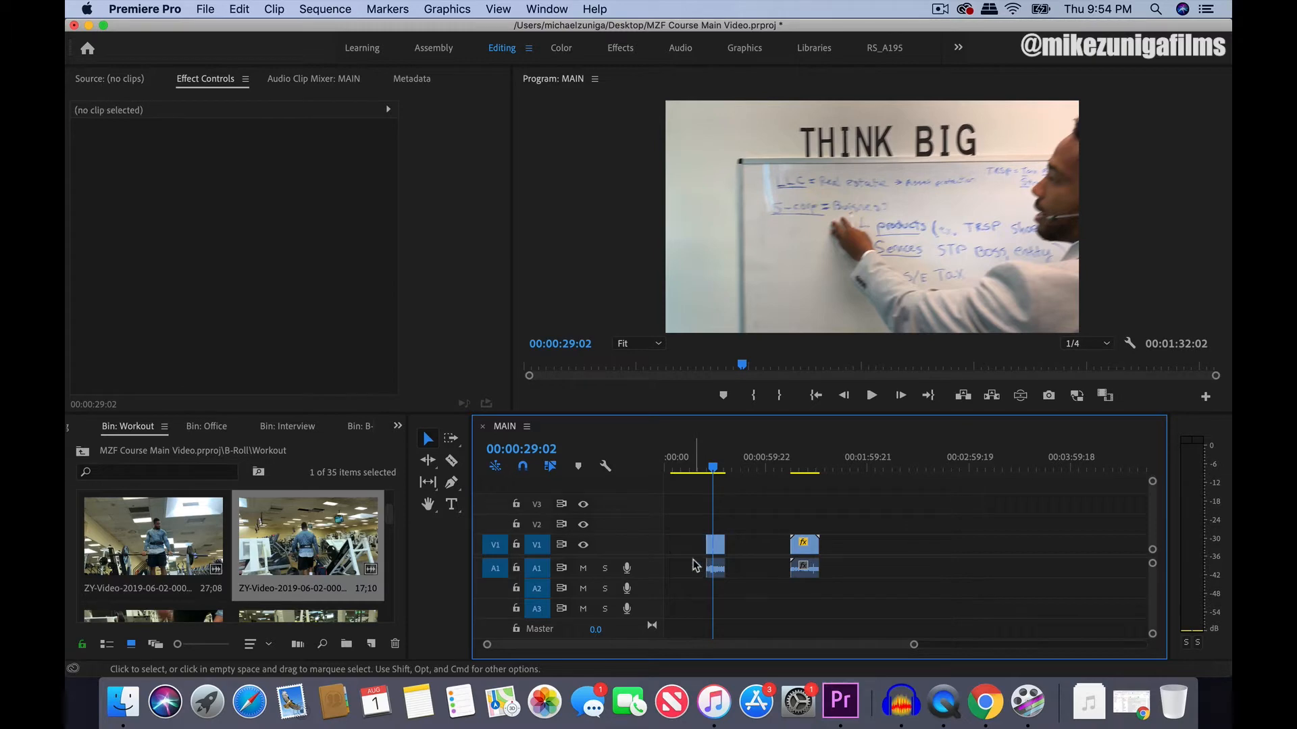
Step: Play back and scrub through the remaining IMG_0679.mov segment to review its footage
{"action": "left_click", "coordinate": [707, 461]}
{"action": "key", "text": "space"}
{"action": "left_click", "coordinate": [712, 461]}
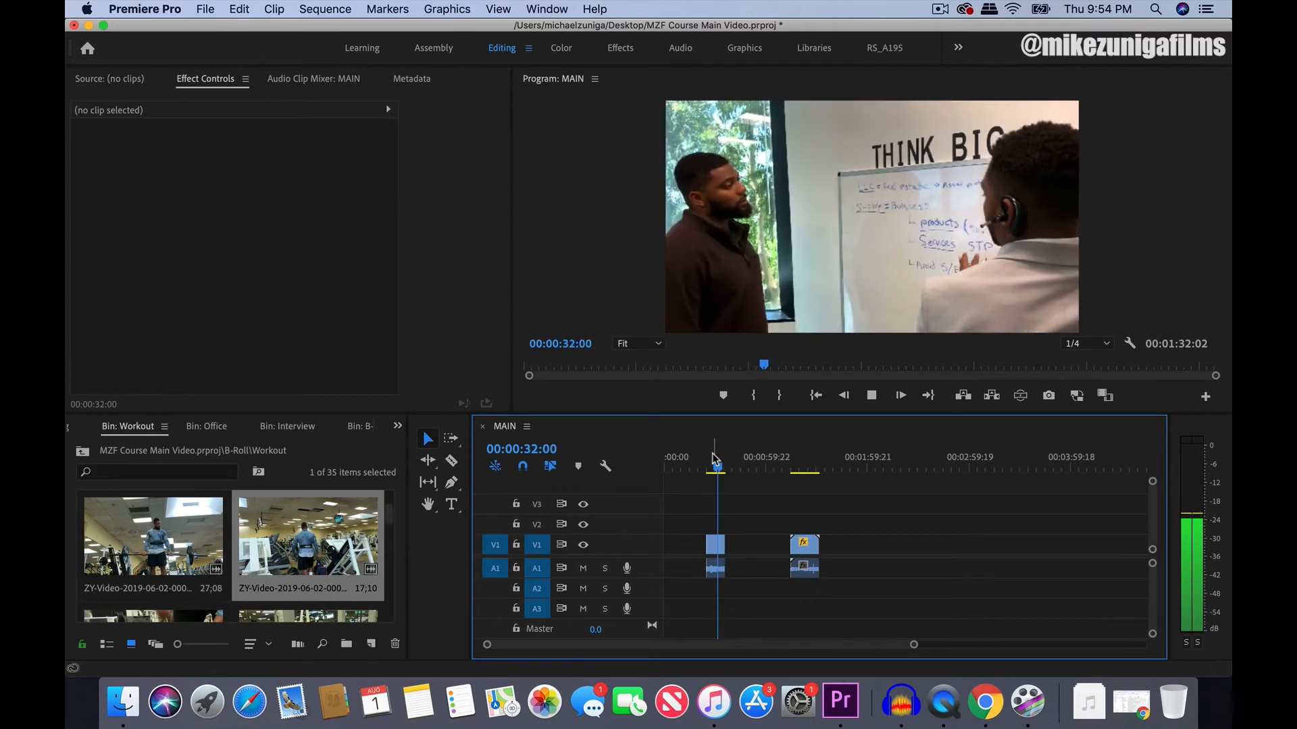
{"action": "key", "text": "space"}
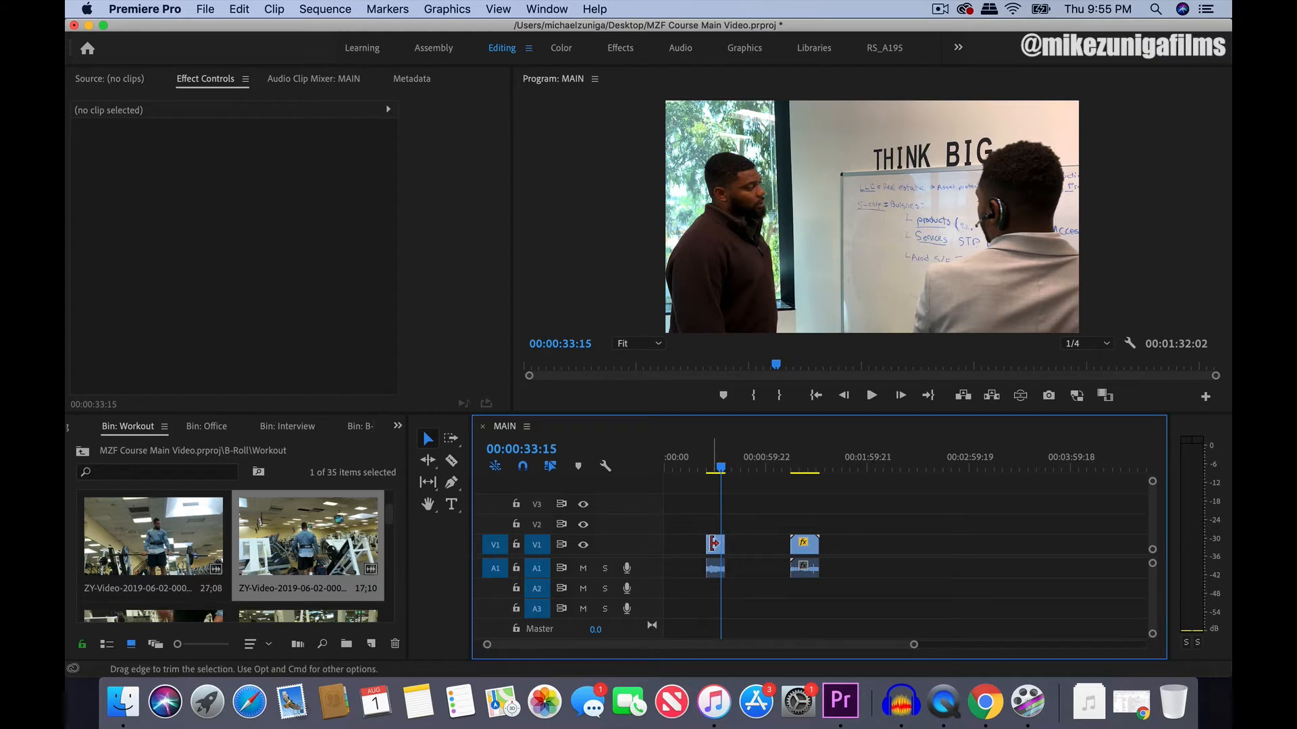
{"action": "left_click", "coordinate": [717, 549]}
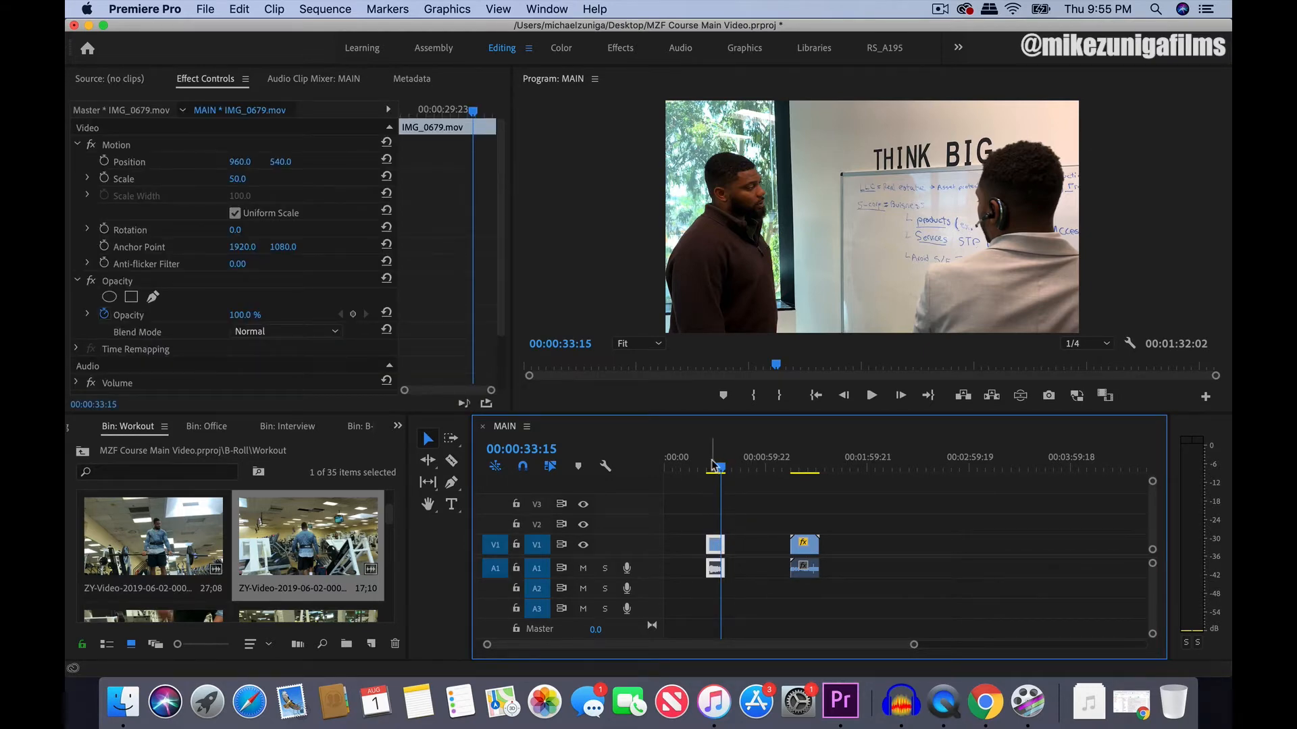
{"action": "left_click_drag", "start_coordinate": [713, 464], "coordinate": [720, 468]}
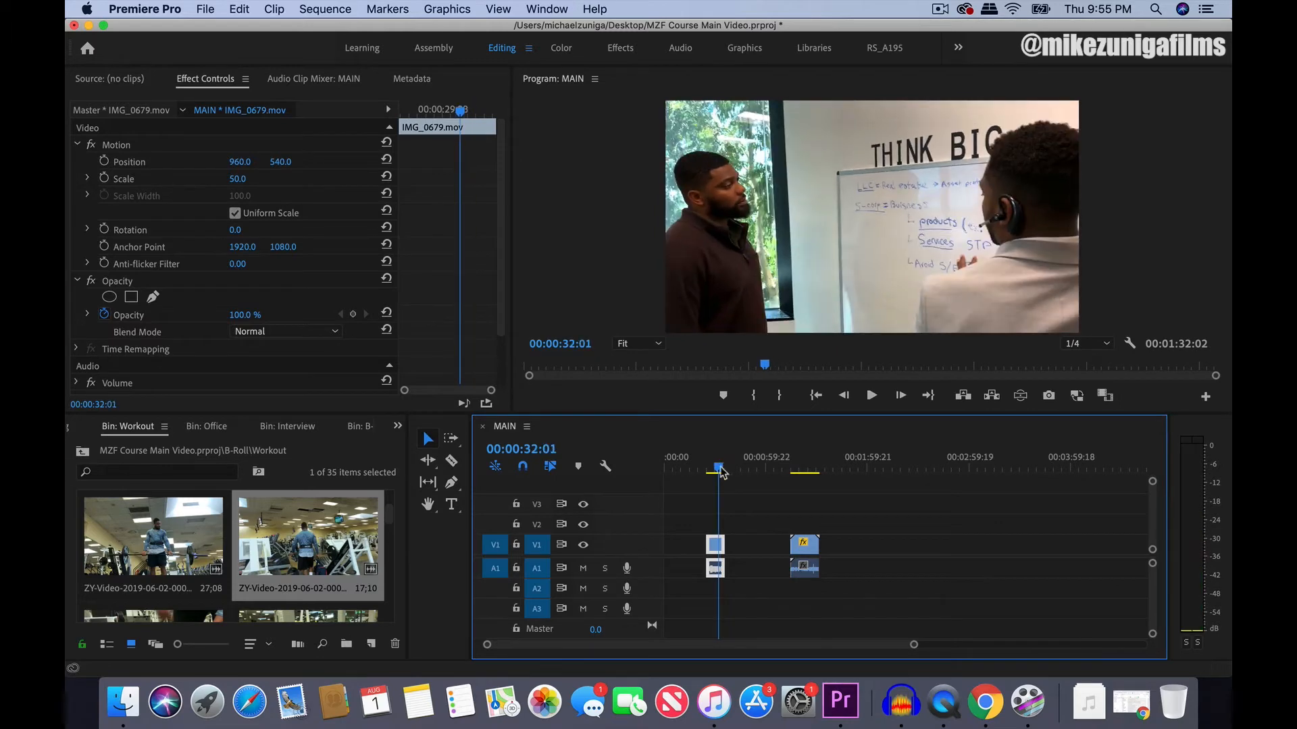
{"action": "left_click", "coordinate": [741, 539]}
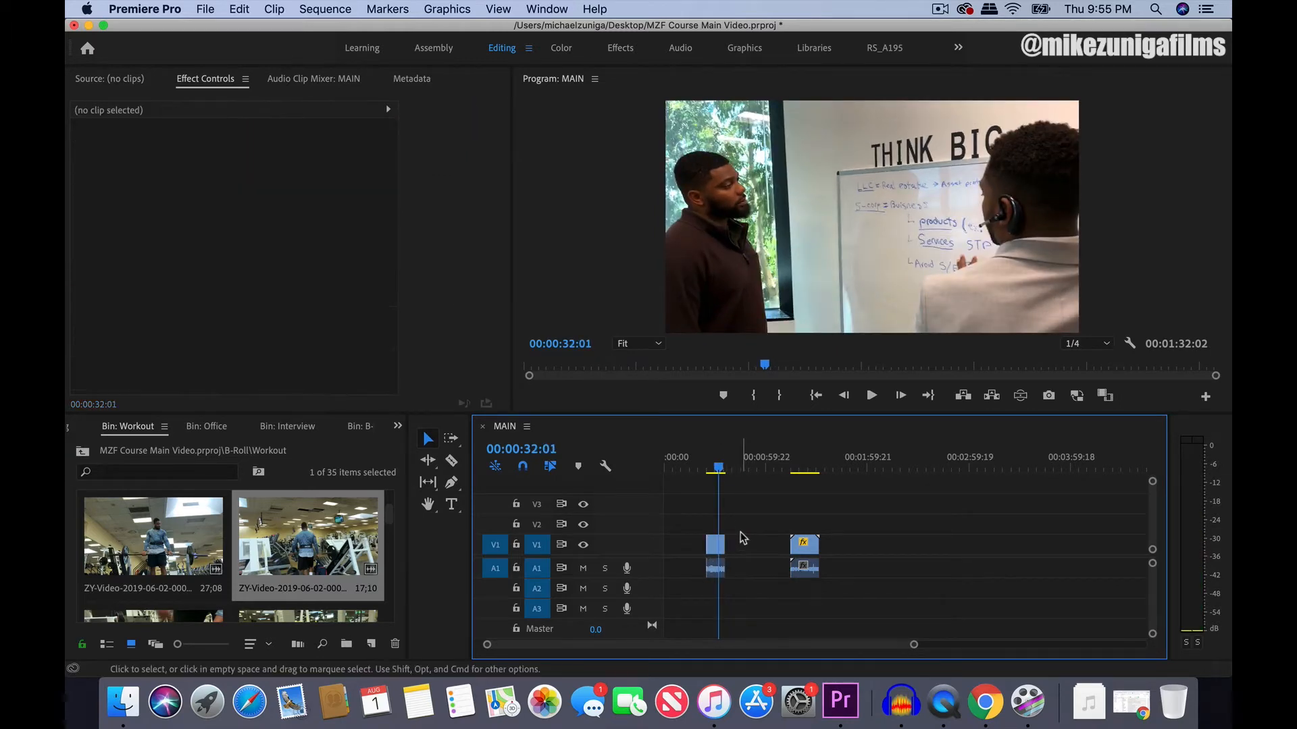
Step: Copy the remaining IMG_0679.mov segment and paste it on V1 at 00:00:45:21, between it and the gym clip
{"action": "left_click", "coordinate": [716, 548]}
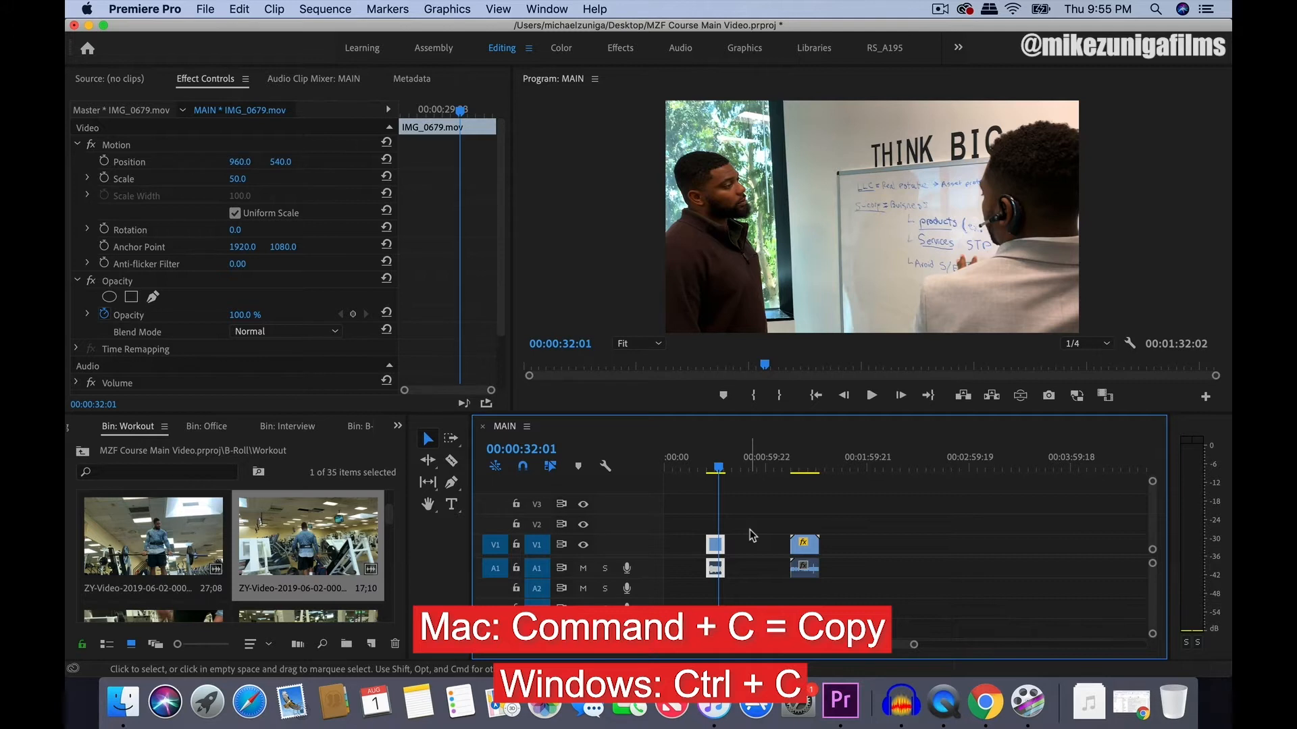
{"action": "left_click", "coordinate": [732, 466]}
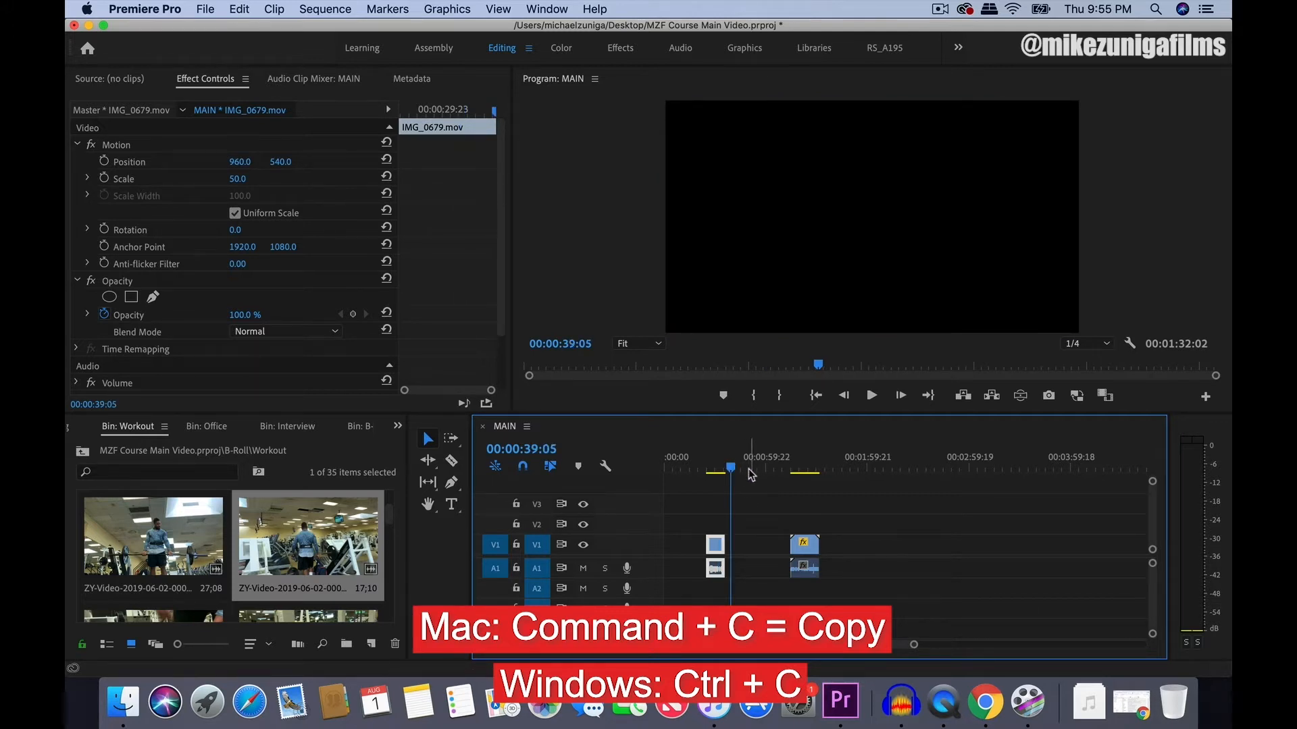
{"action": "left_click", "coordinate": [739, 465]}
{"action": "left_click_drag", "start_coordinate": [739, 465], "coordinate": [743, 470]}
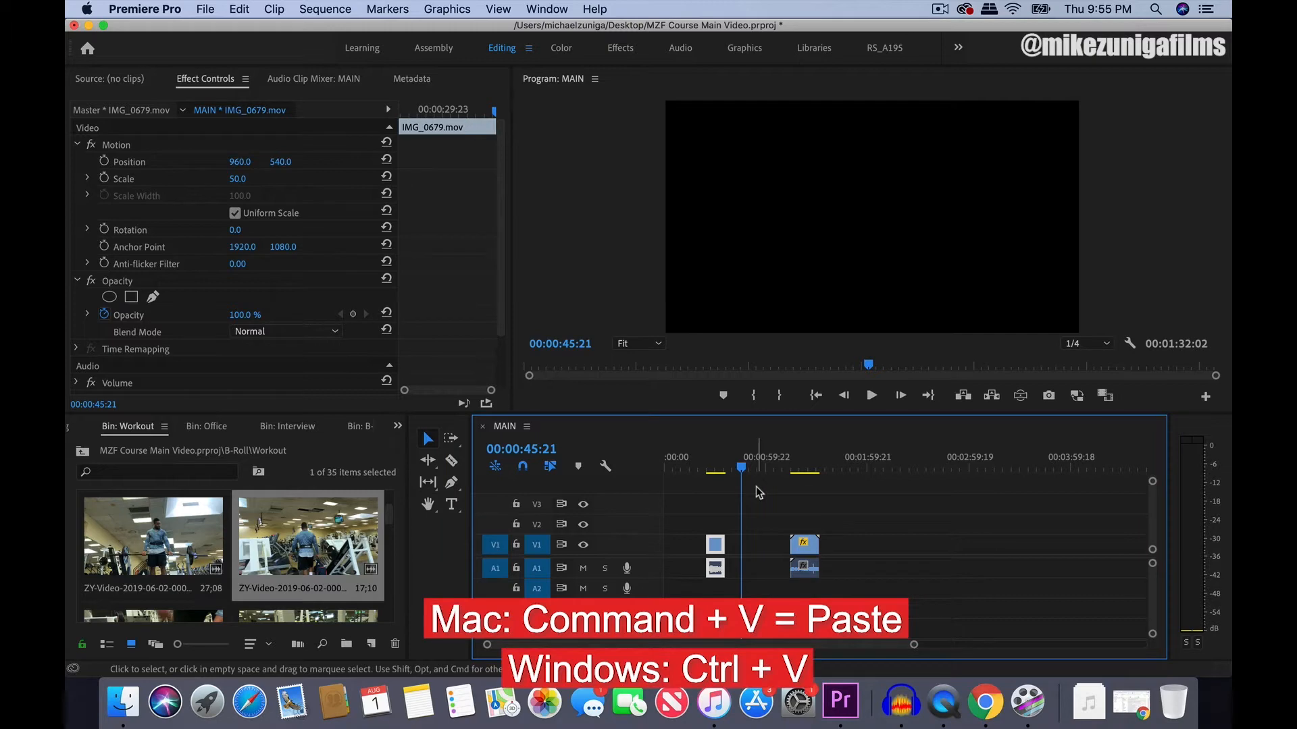
{"action": "key", "text": "super+v"}
{"action": "left_click", "coordinate": [778, 501]}
{"action": "left_click", "coordinate": [751, 454]}
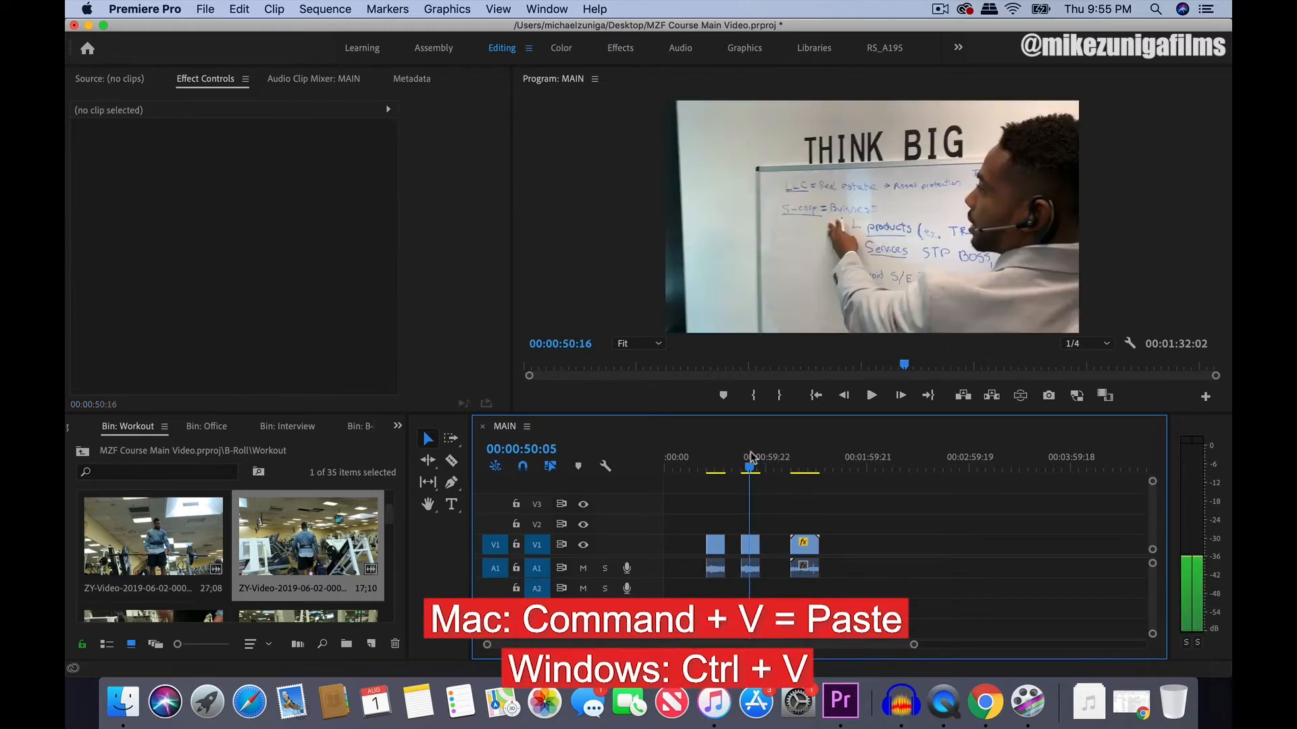
{"action": "left_click", "coordinate": [716, 459]}
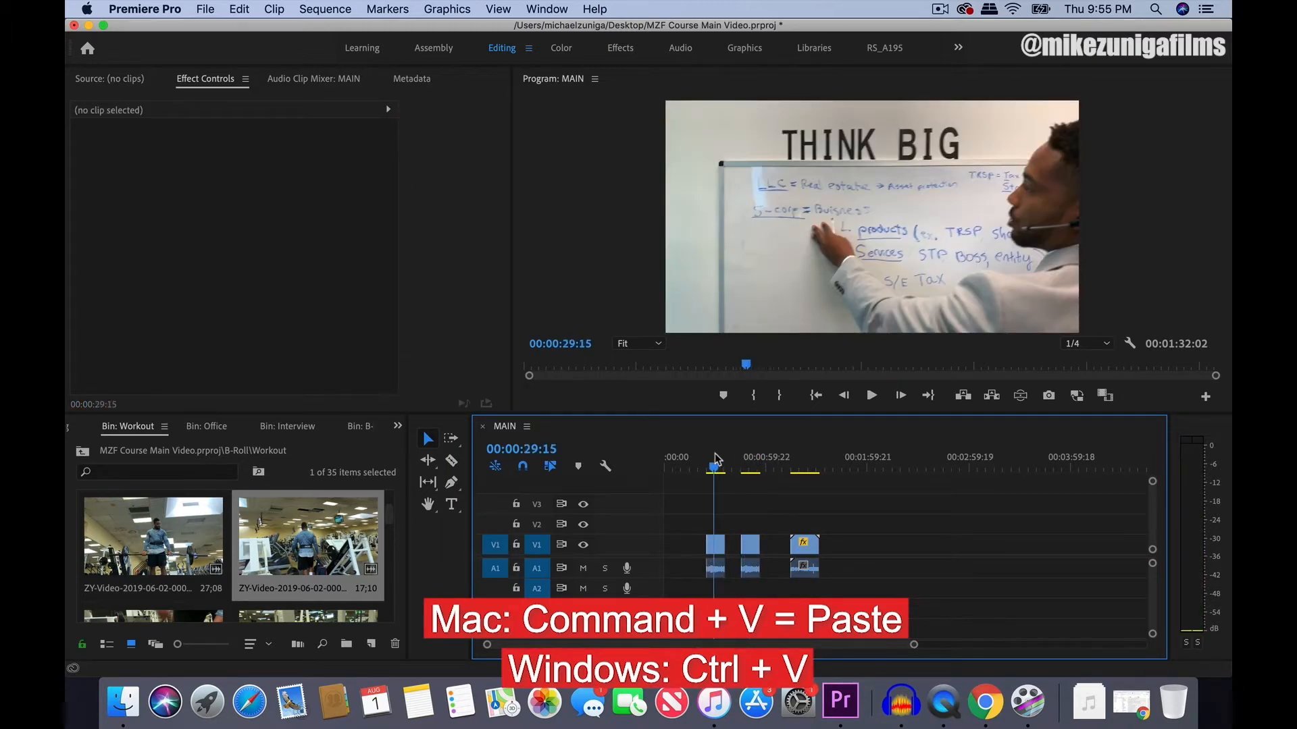
Step: Cut the second copy of IMG_0679.mov, the one at 00:00:45:21, off track V1
{"action": "left_click_drag", "start_coordinate": [715, 454], "coordinate": [714, 454]}
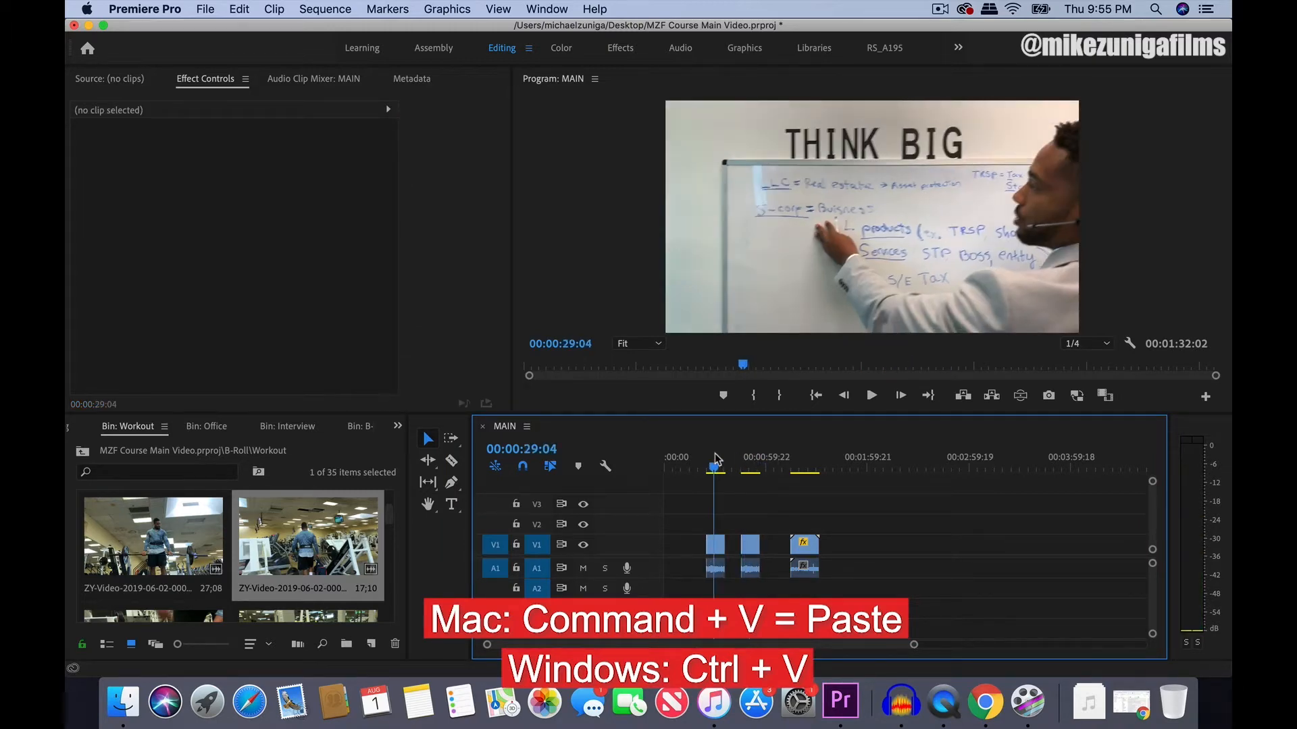
{"action": "left_click", "coordinate": [751, 544]}
{"action": "key", "text": "super+x"}
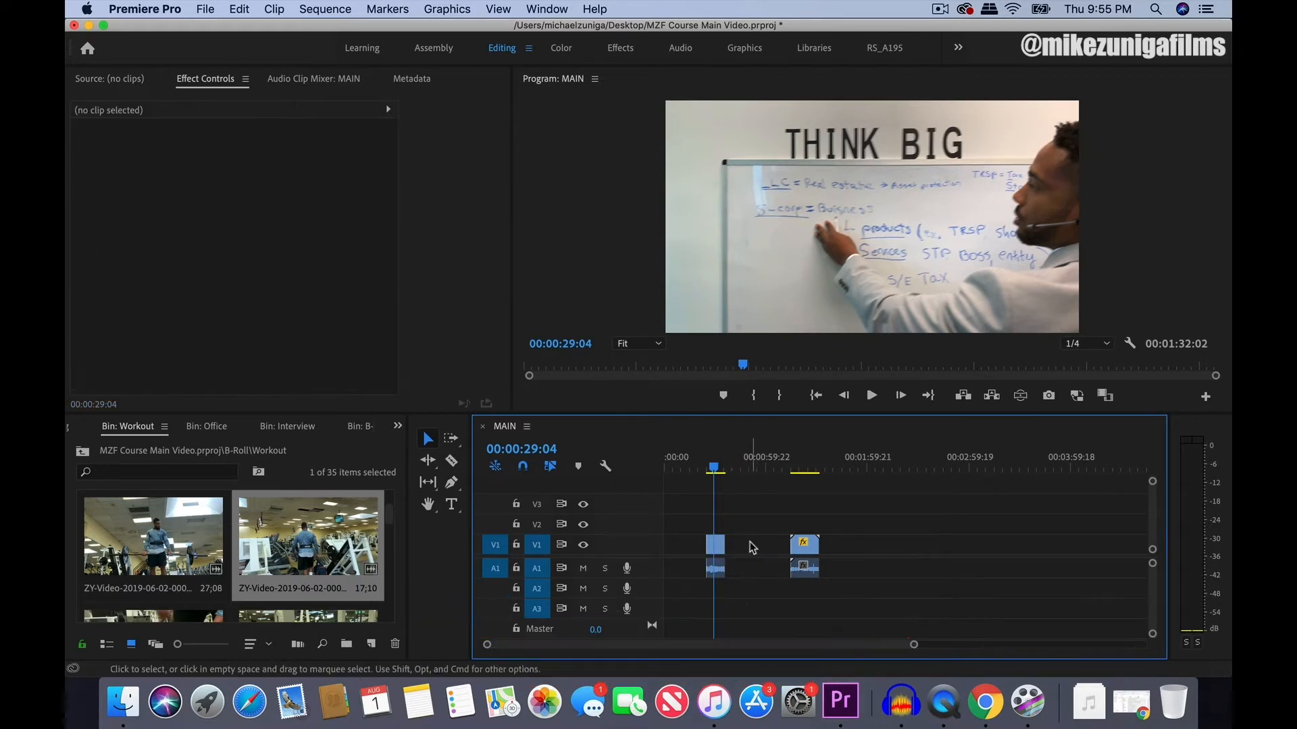
Step: Cut the remaining IMG_0679.mov segment and paste it on V1 at 00:00:00:00
{"action": "key", "text": "super+v"}
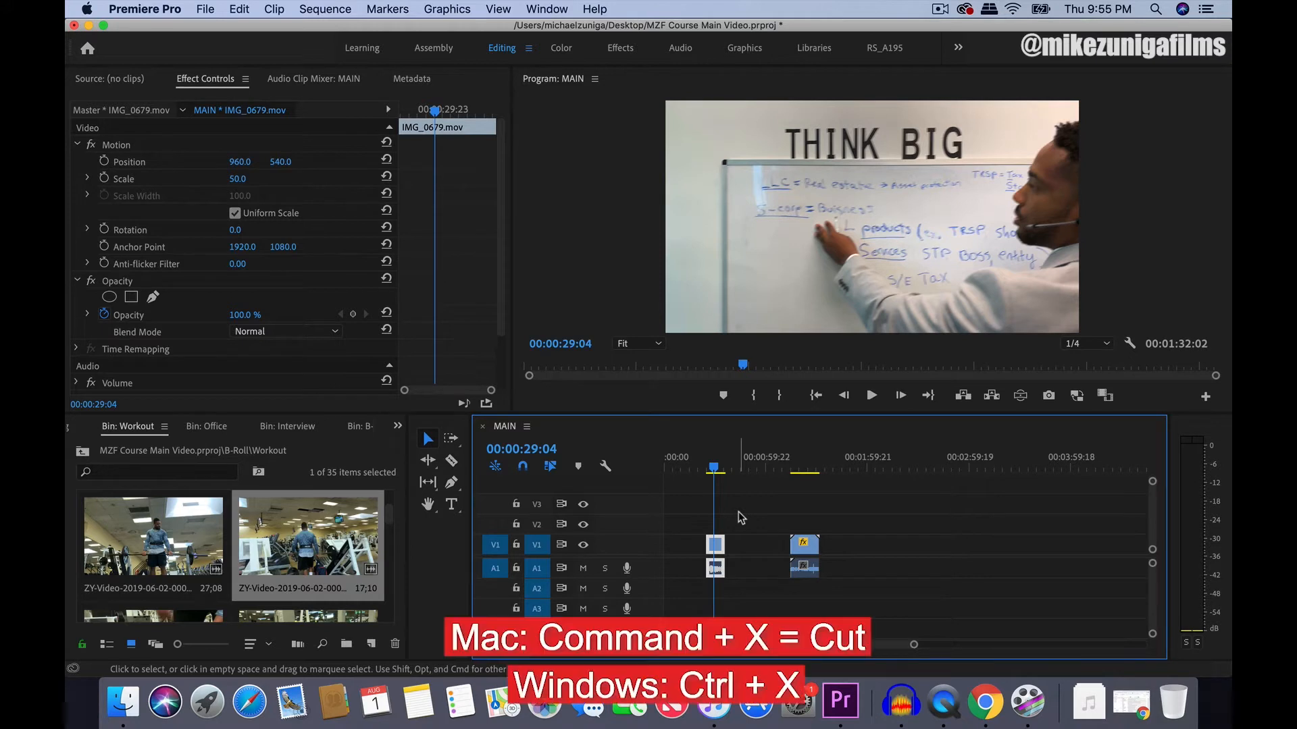
{"action": "key", "text": "super+x"}
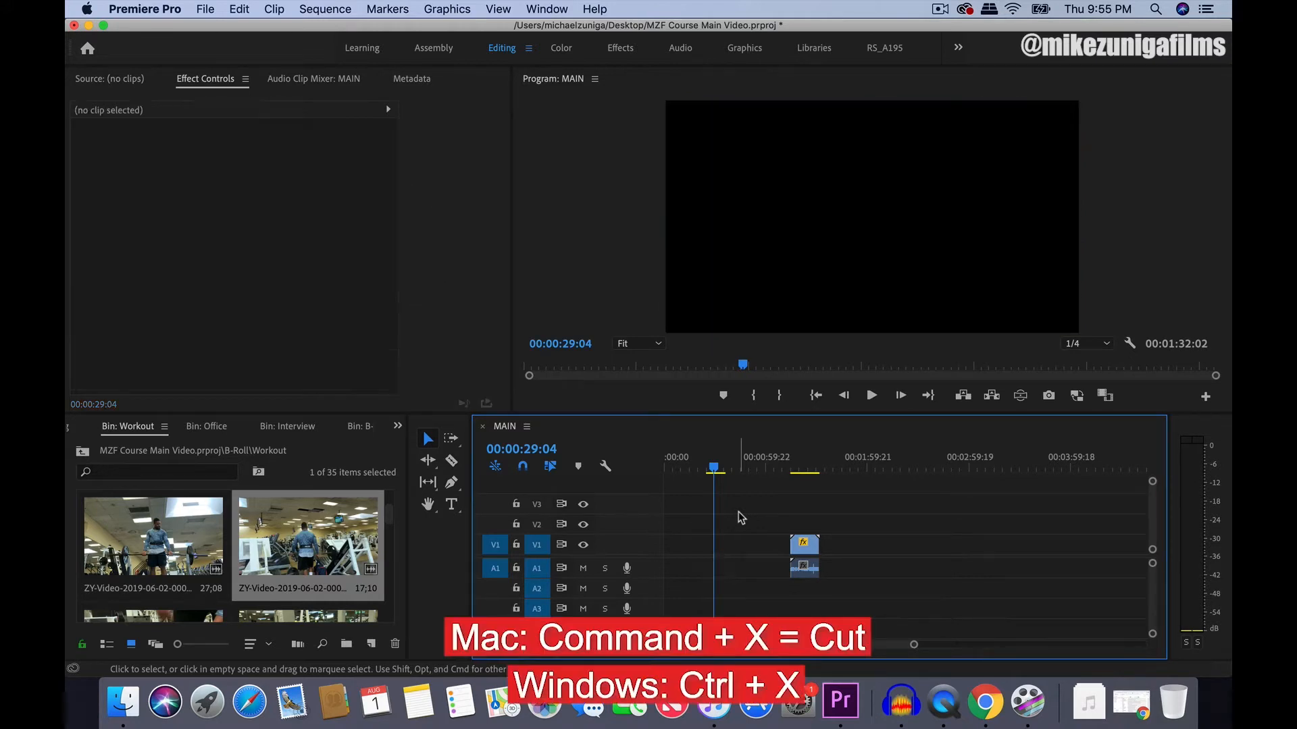
{"action": "left_click_drag", "start_coordinate": [670, 464], "coordinate": [662, 463]}
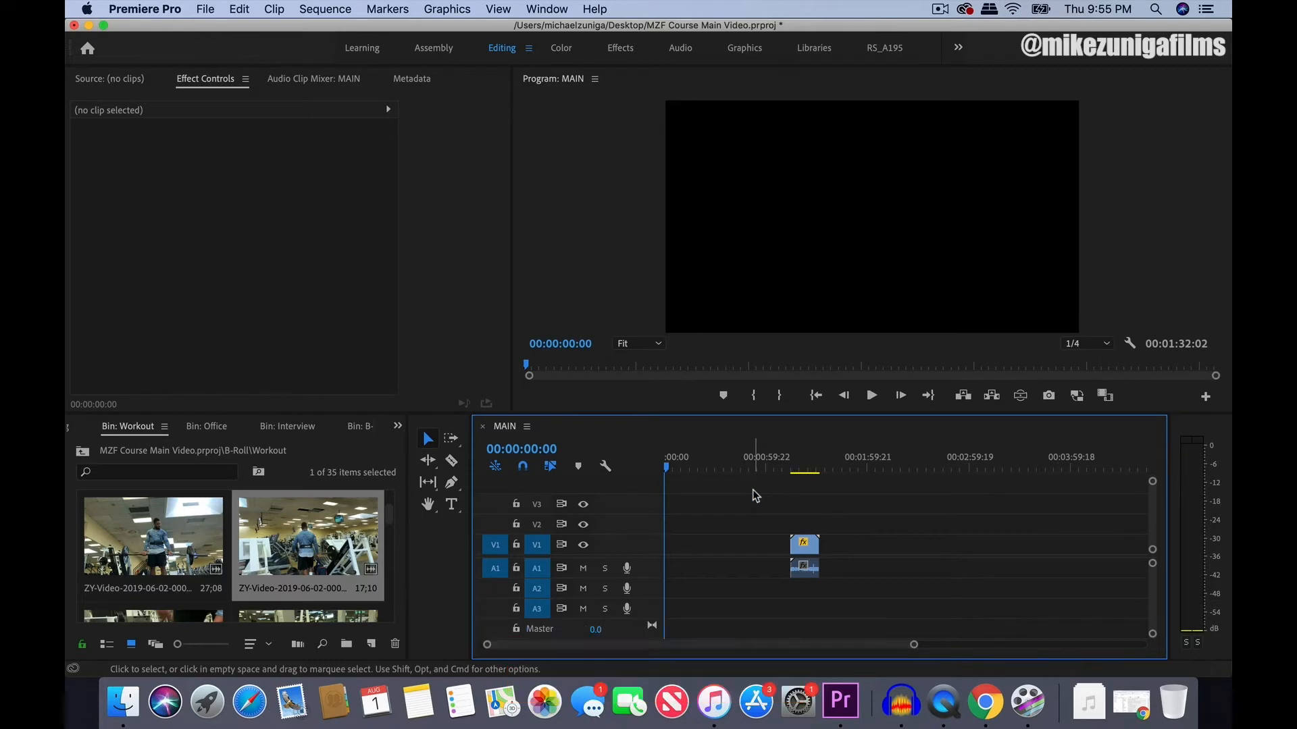
{"action": "key", "text": "super+v"}
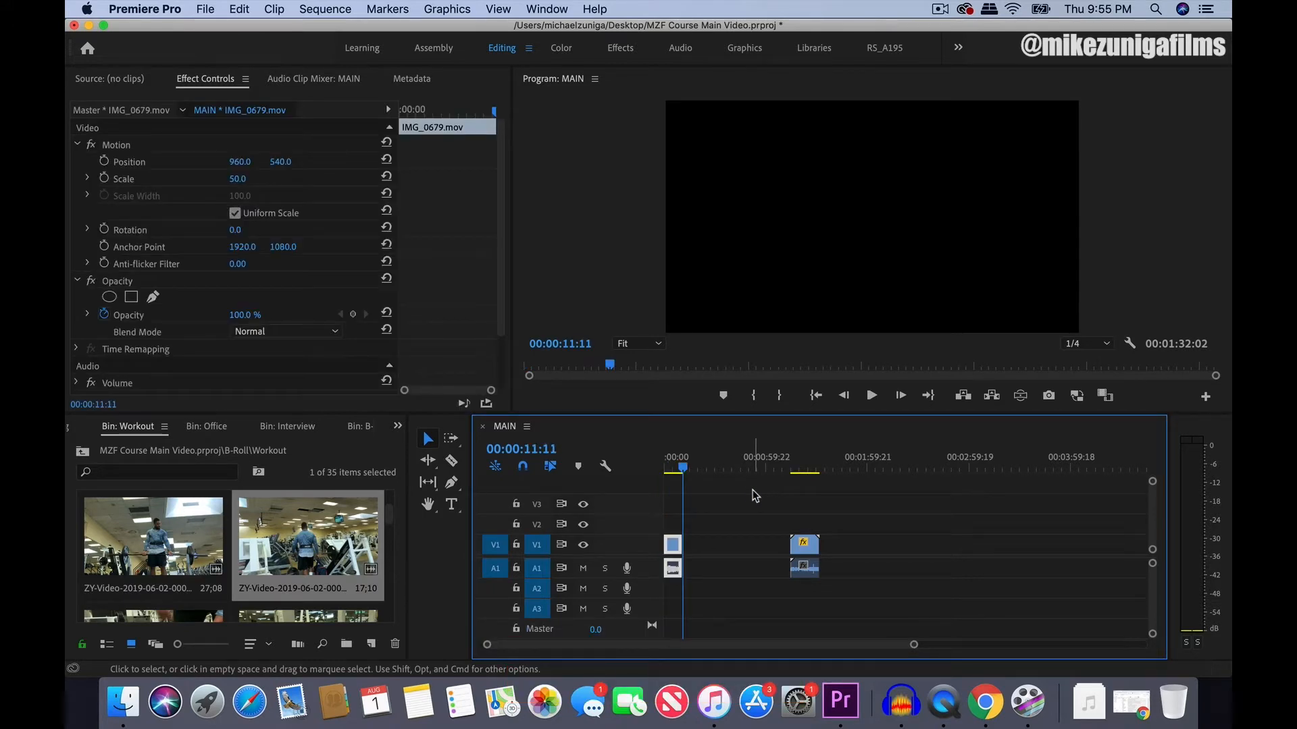
{"action": "left_click", "coordinate": [728, 487]}
{"action": "left_click_drag", "start_coordinate": [675, 464], "coordinate": [674, 462]}
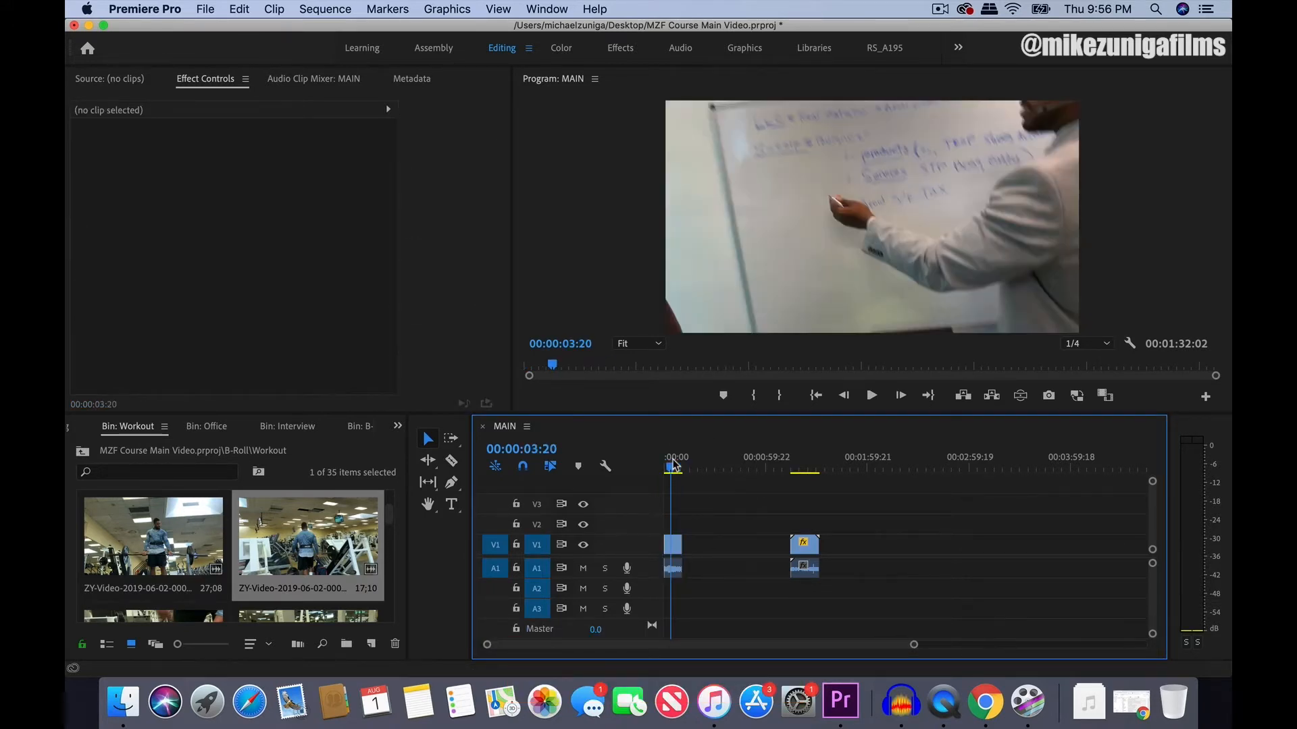
Step: Delete the IMG_0679.mov segment at the start of the sequence and undo the deletion
{"action": "left_click", "coordinate": [675, 548]}
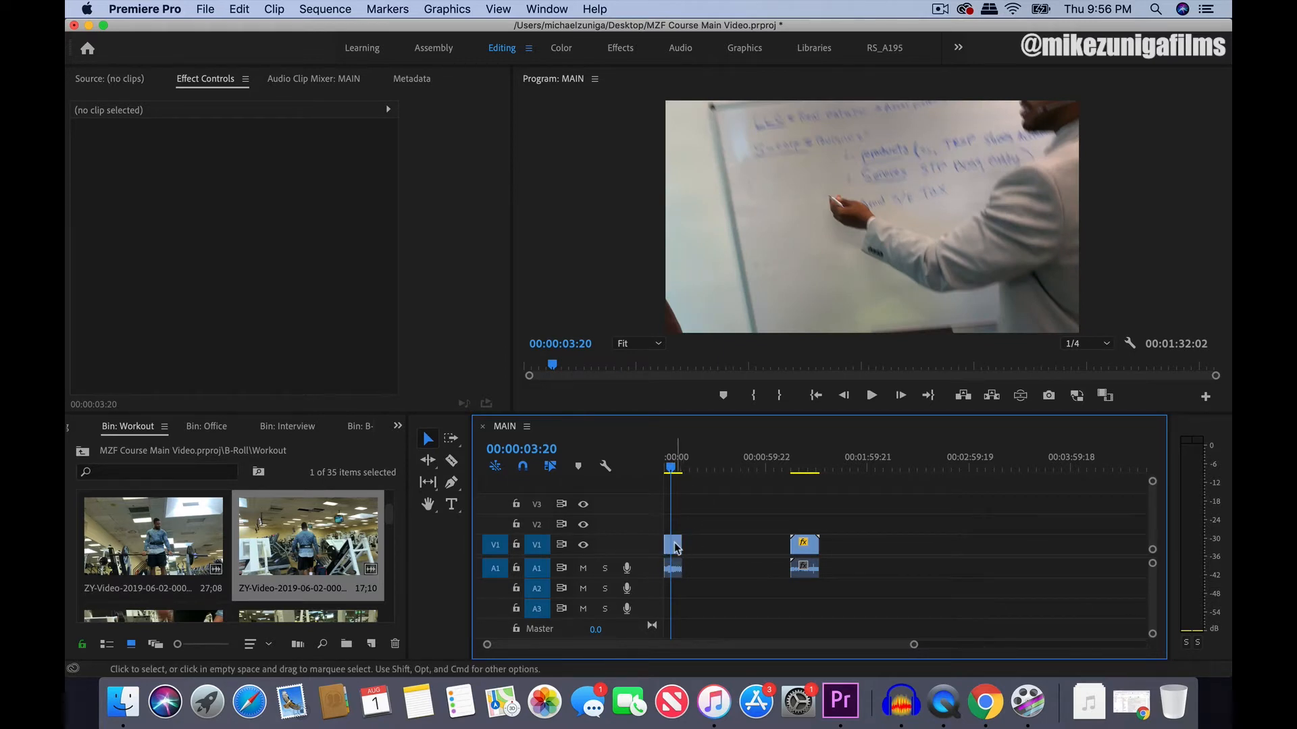
{"action": "key", "text": "Delete"}
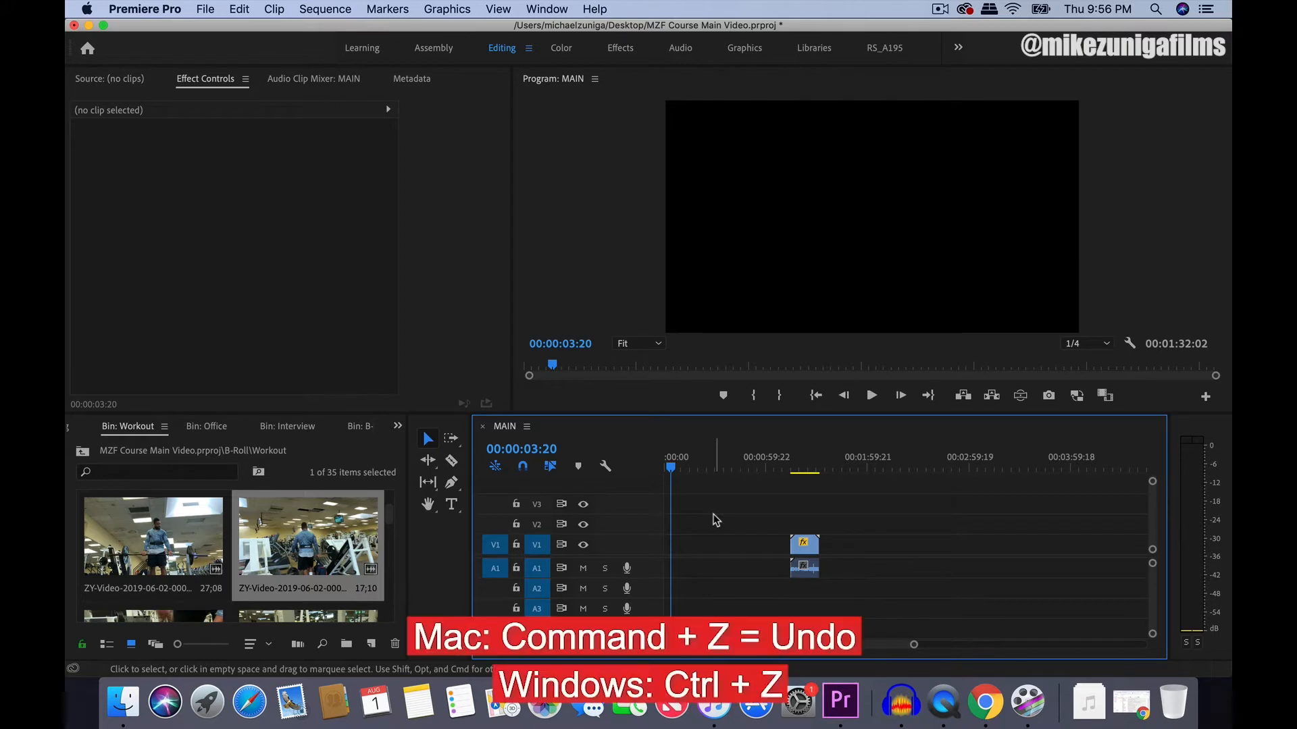
{"action": "key", "text": "super+z"}
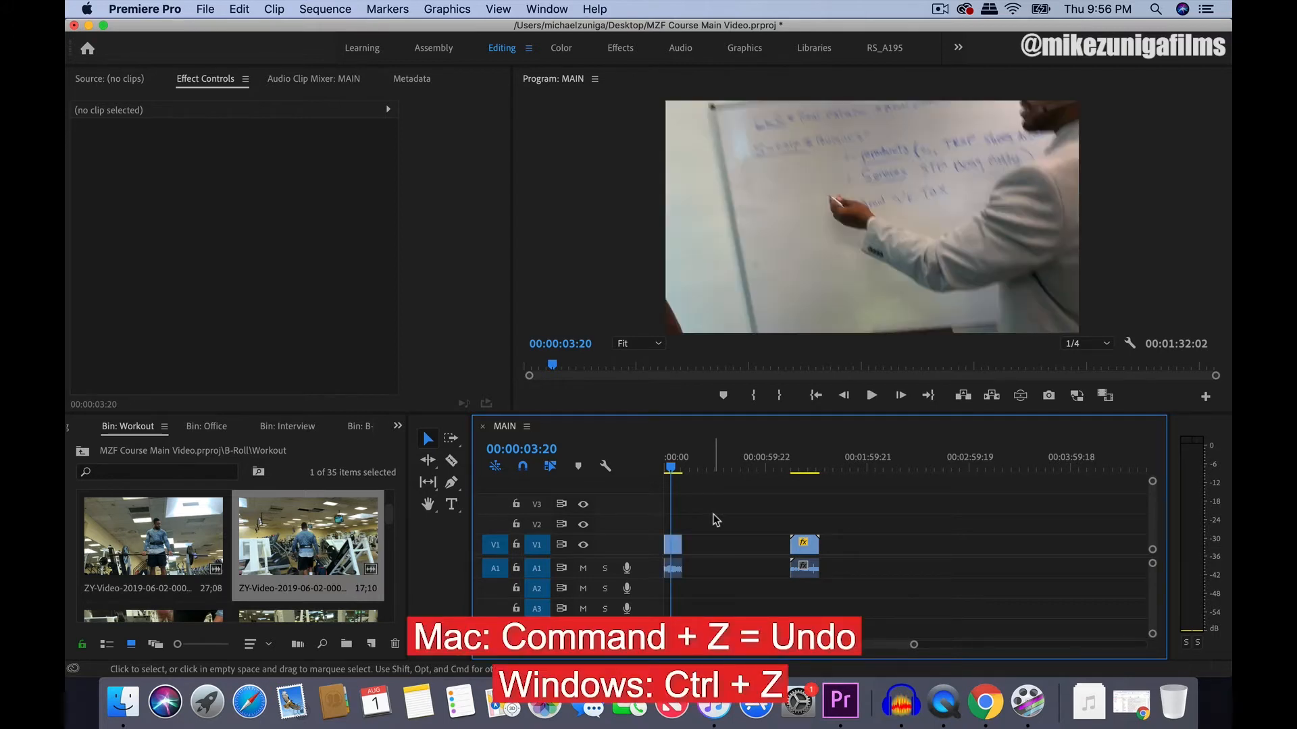
{"action": "left_click", "coordinate": [674, 545]}
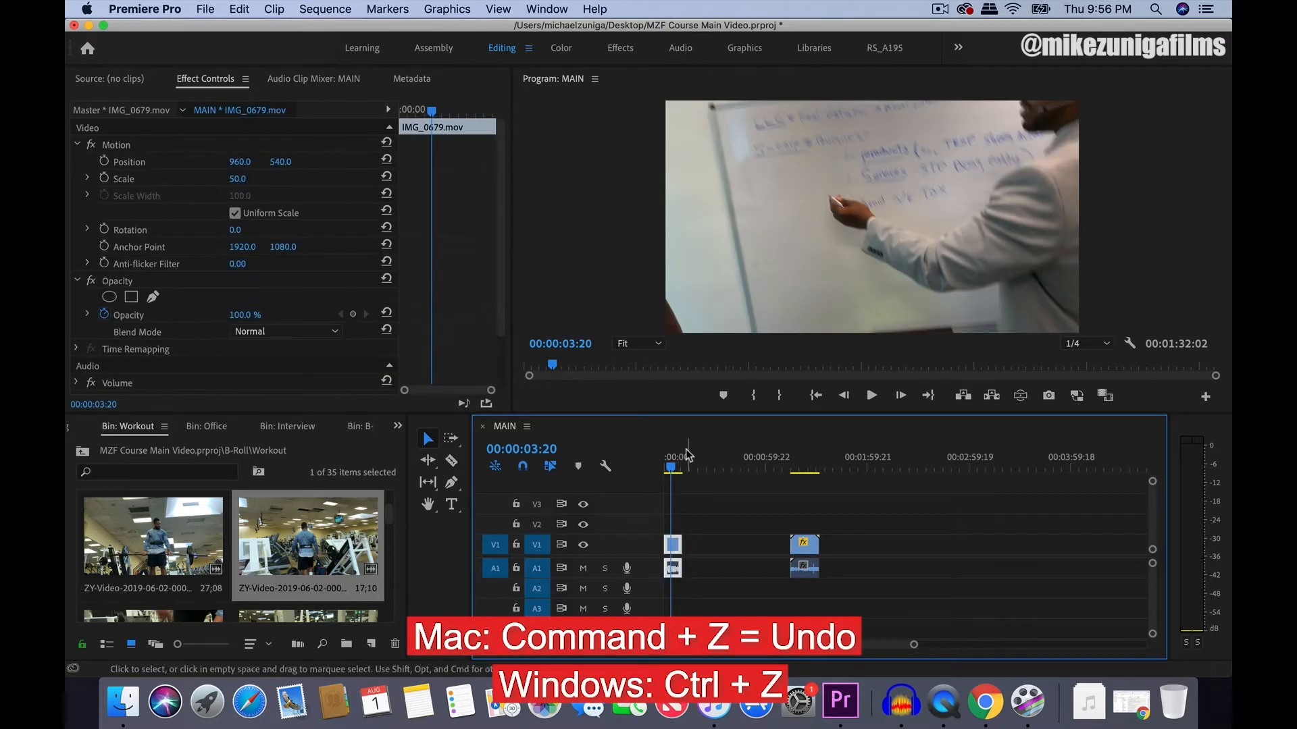
{"action": "left_click", "coordinate": [680, 456]}
{"action": "left_click_drag", "start_coordinate": [680, 457], "coordinate": [672, 458]}
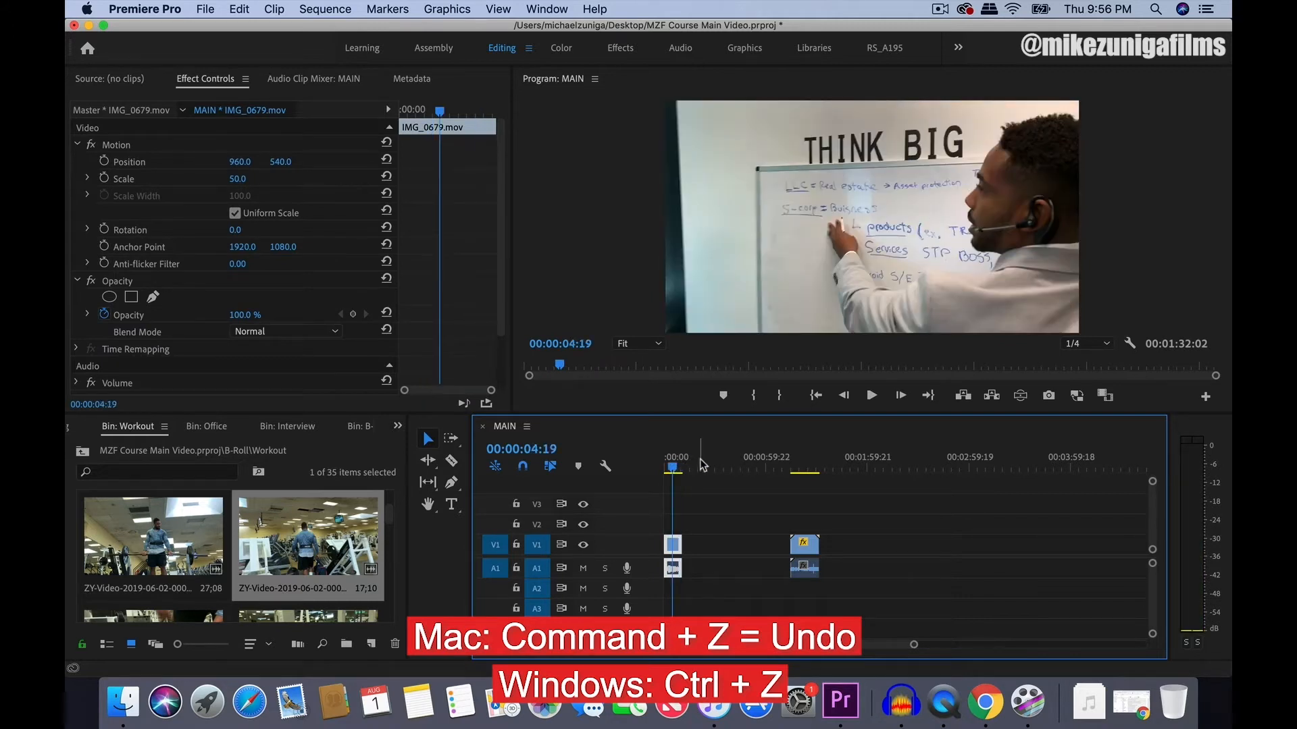
{"action": "left_click", "coordinate": [705, 525]}
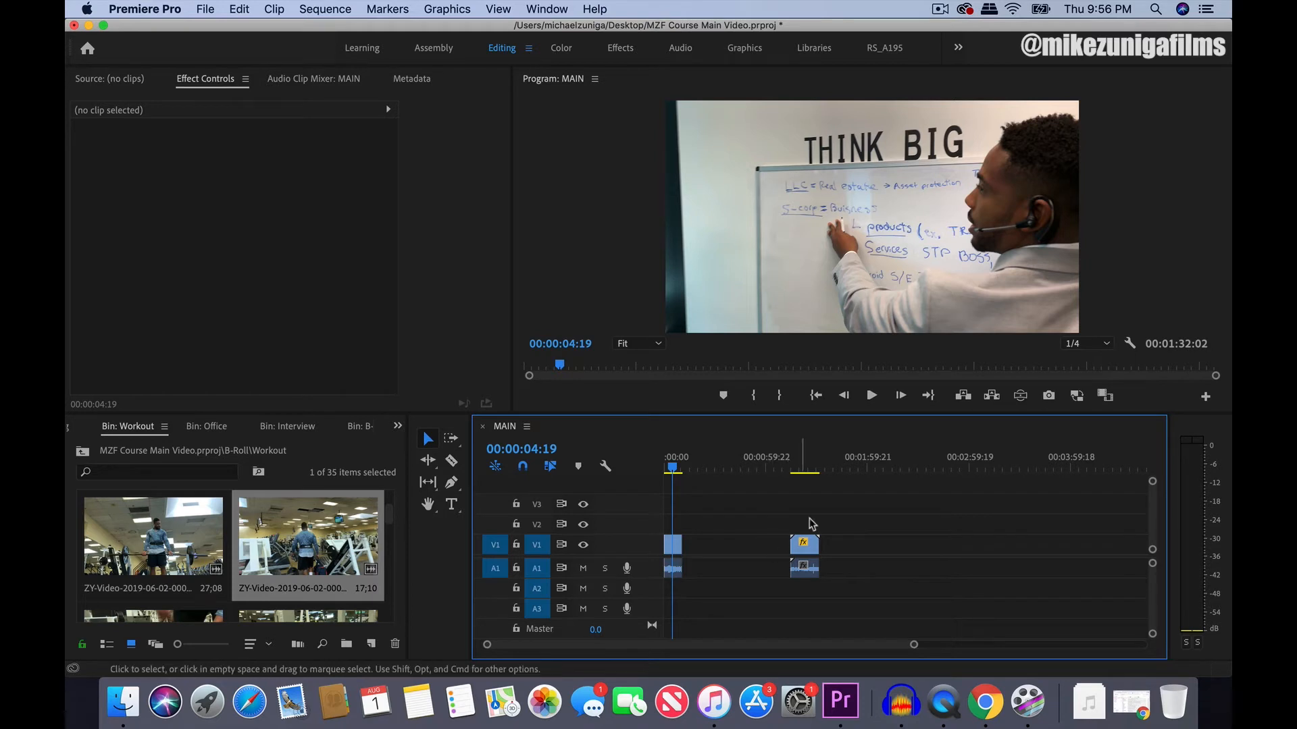
Step: Move the gym clip on V1 directly against the end of IMG_0679.mov, closing the gap between them
{"action": "left_click", "coordinate": [796, 466]}
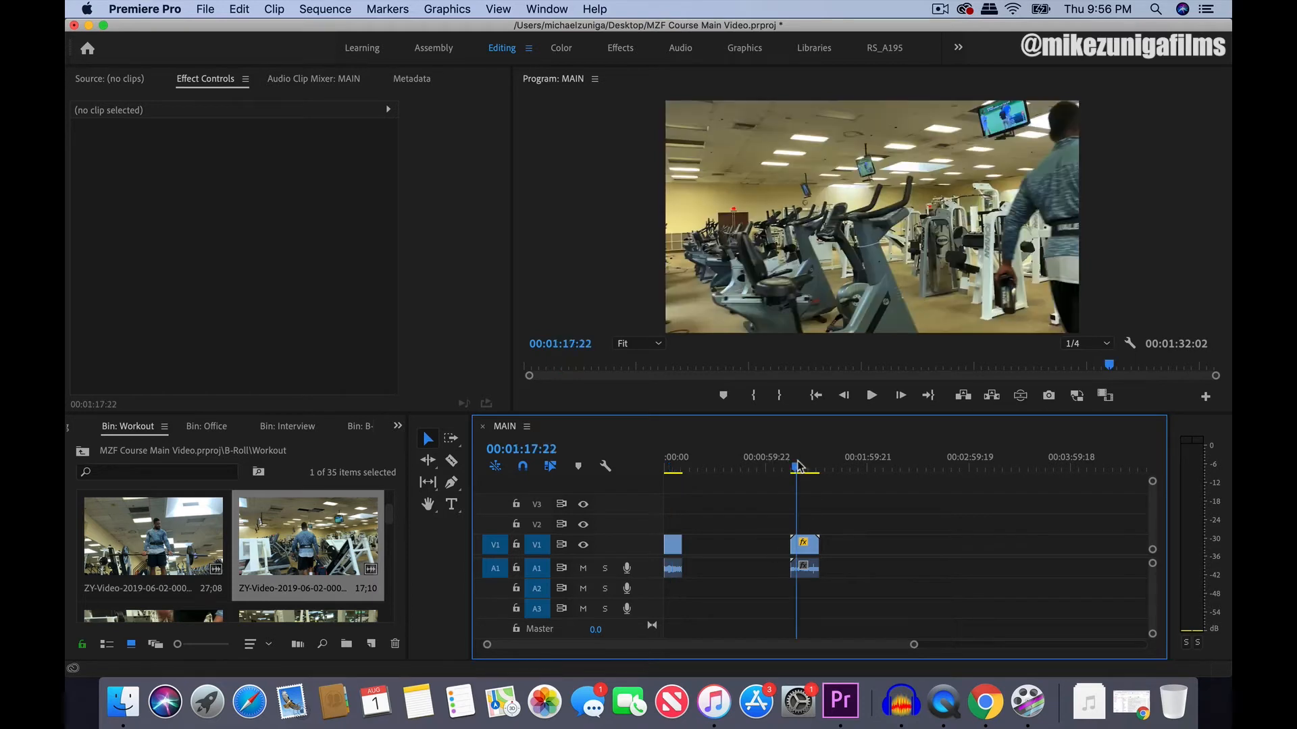
{"action": "left_click", "coordinate": [764, 547]}
{"action": "left_click_drag", "start_coordinate": [810, 546], "coordinate": [708, 546]}
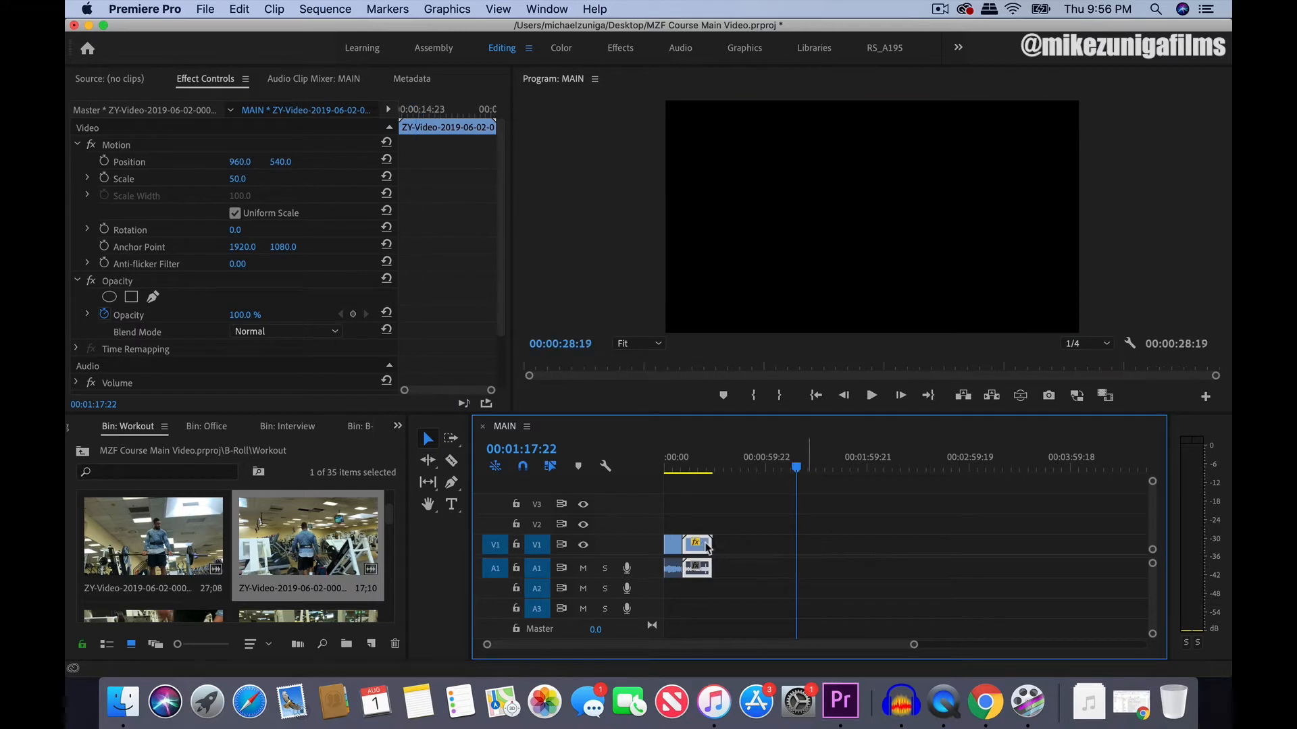
{"action": "left_click", "coordinate": [684, 464]}
{"action": "key", "text": "="}
{"action": "key", "text": "="}
{"action": "key", "text": "="}
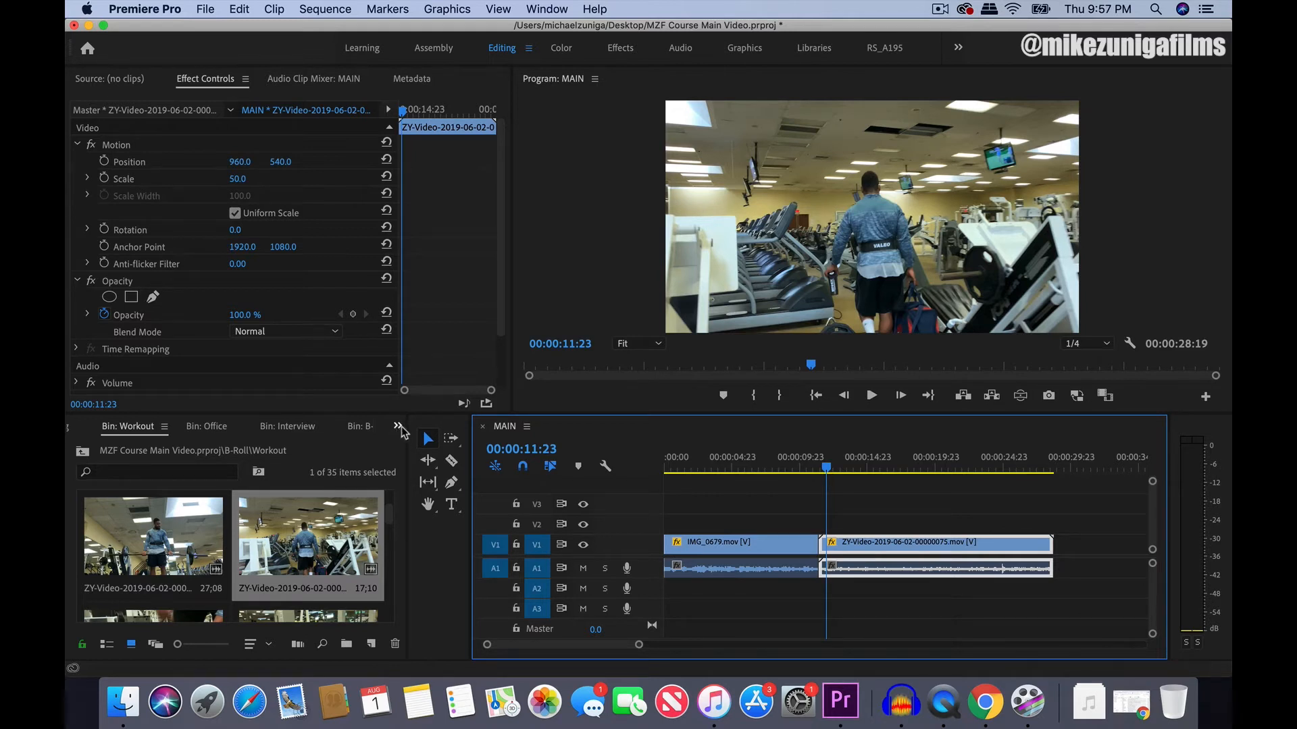
Step: Show the Dissolve group of video transitions in the effects library
{"action": "left_click", "coordinate": [397, 427]}
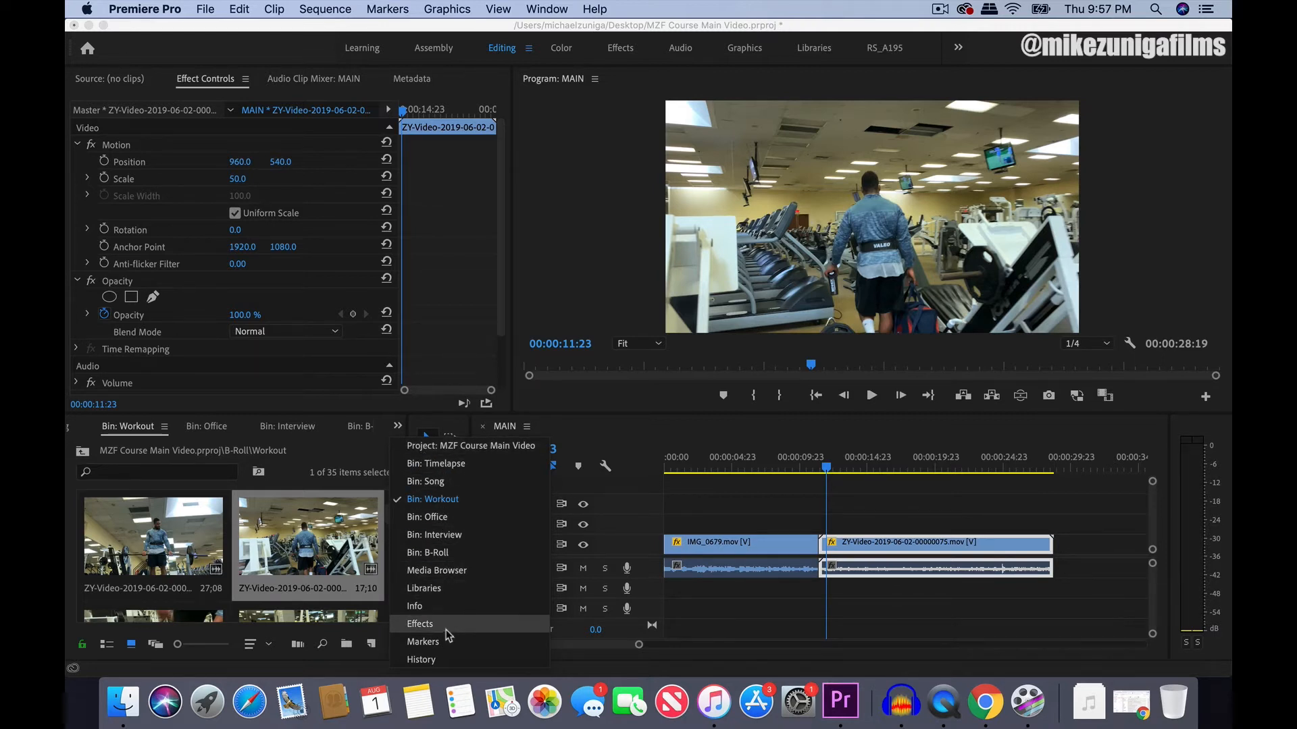
{"action": "left_click", "coordinate": [426, 627]}
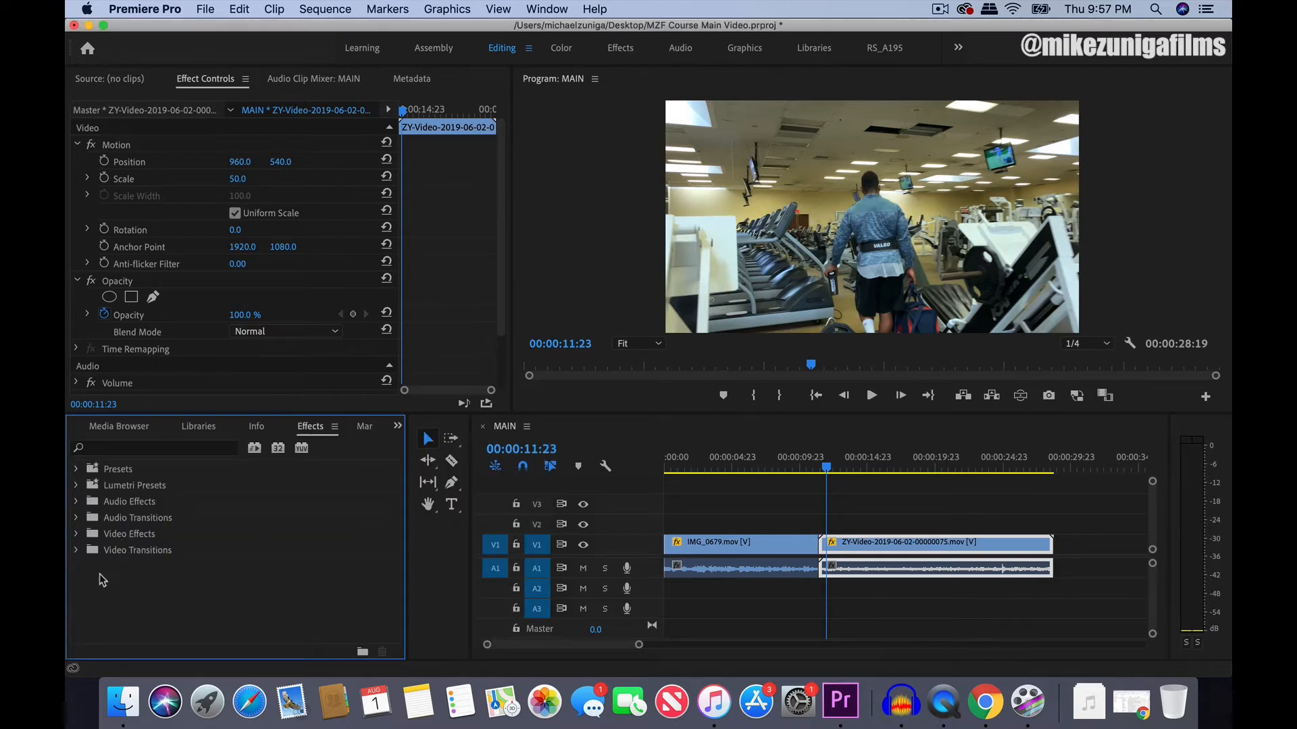
{"action": "left_click", "coordinate": [76, 551]}
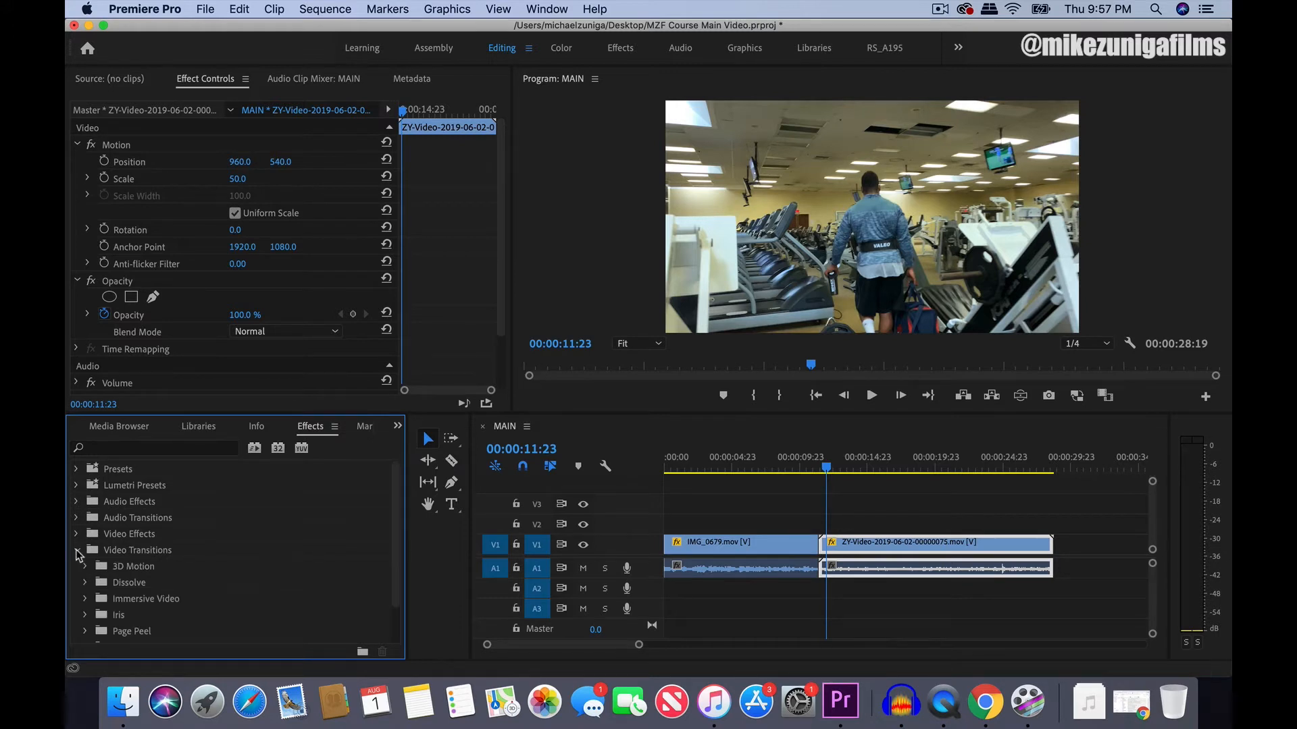
{"action": "scroll", "coordinate": [188, 570], "scroll_direction": "down", "scroll_amount": 3}
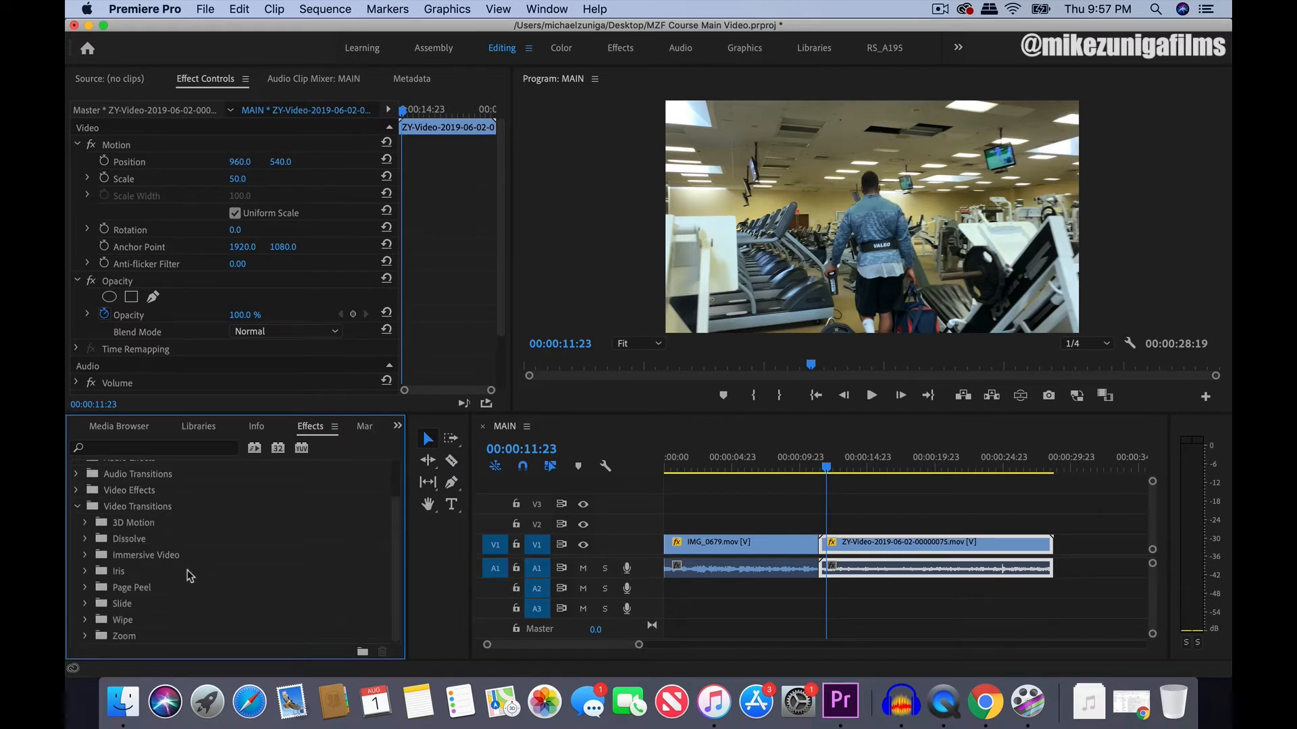
{"action": "left_click", "coordinate": [84, 539]}
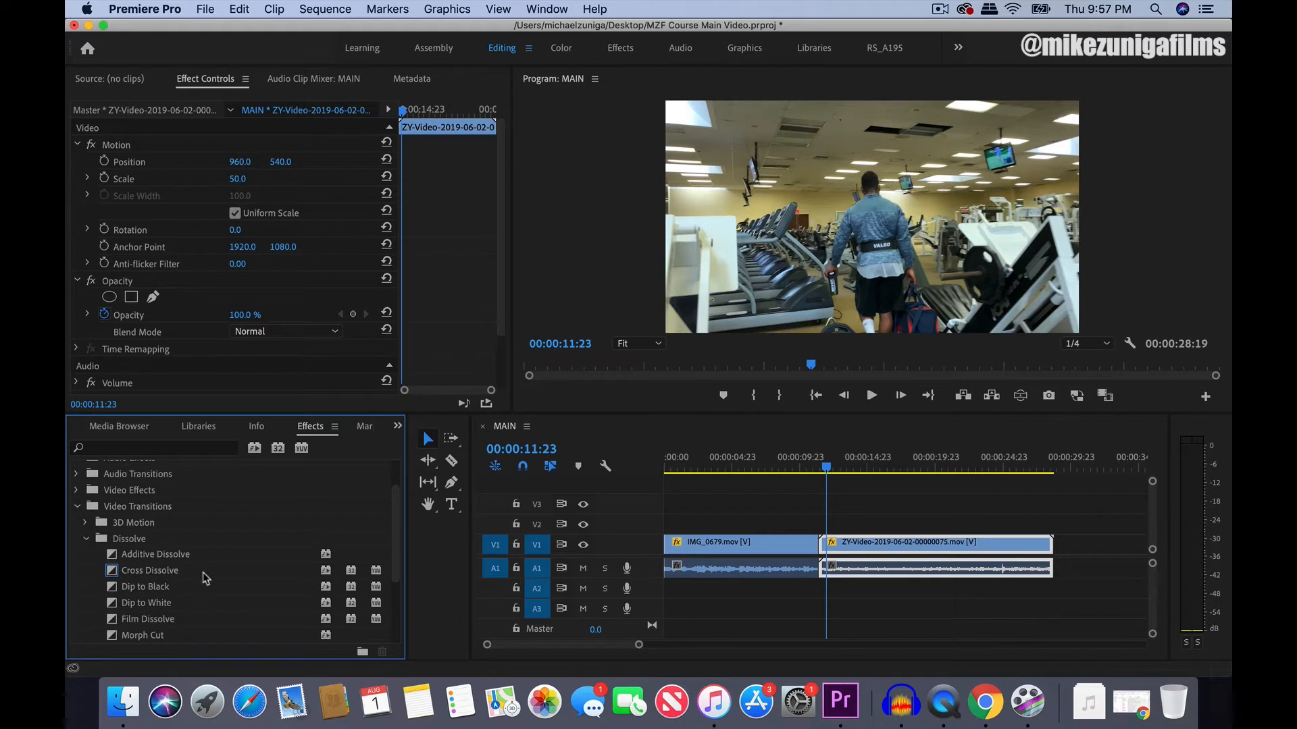
{"action": "scroll", "coordinate": [144, 560], "scroll_direction": "down", "scroll_amount": 5}
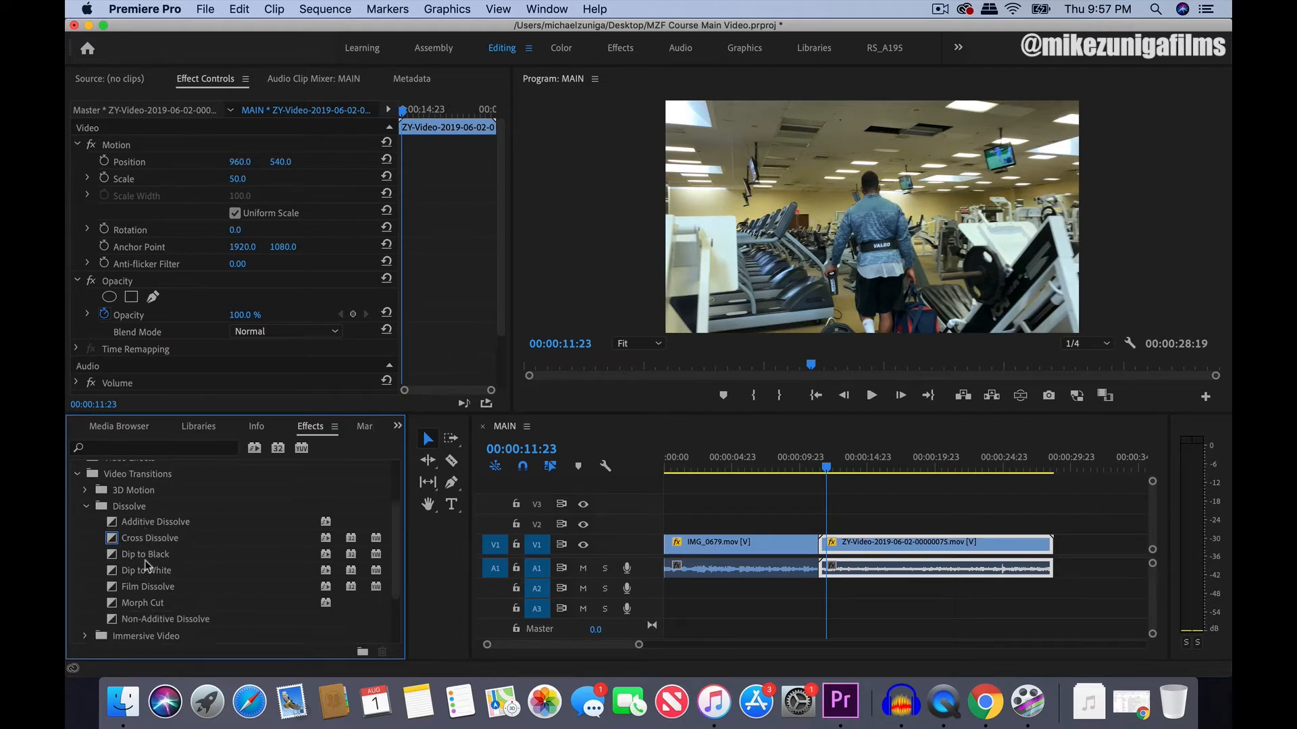
{"action": "scroll", "coordinate": [144, 560], "scroll_direction": "up", "scroll_amount": 2}
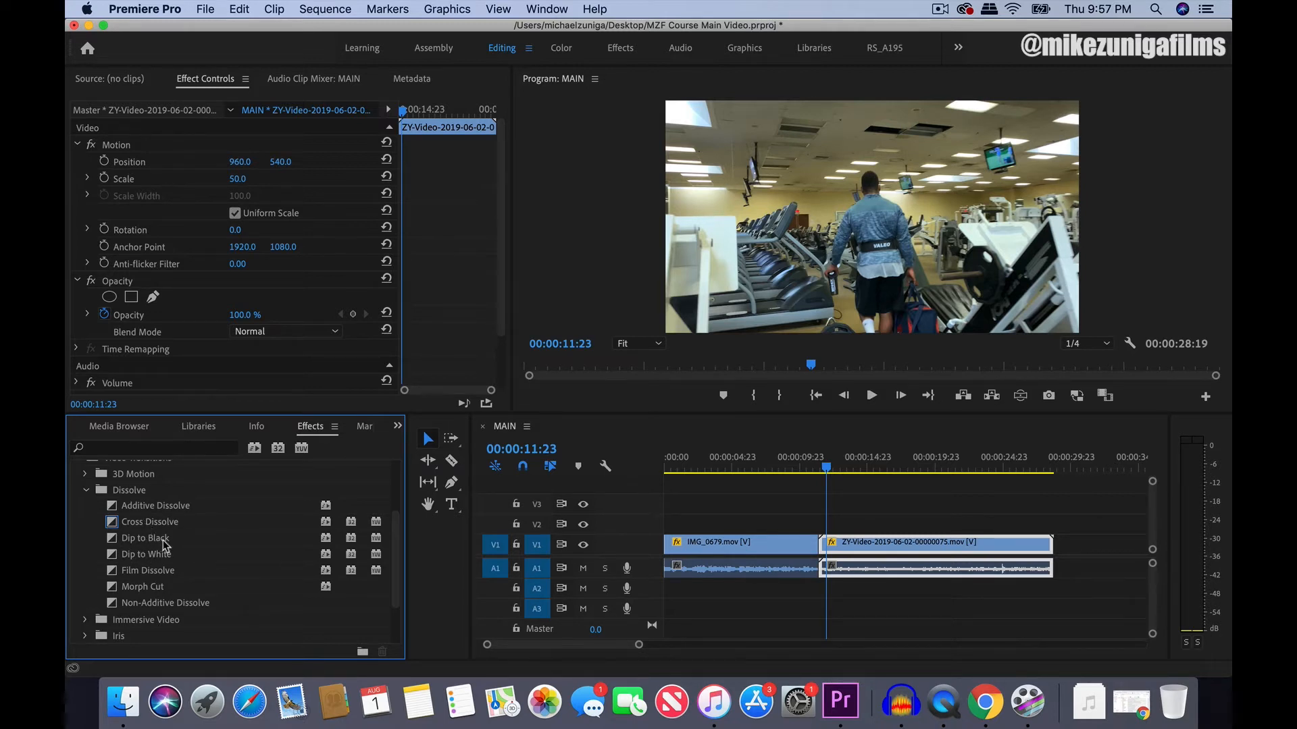
Step: Play across the cut between IMG_0679.mov and the gym clip, and apply a Cross Dissolve there on V1
{"action": "left_click", "coordinate": [808, 455]}
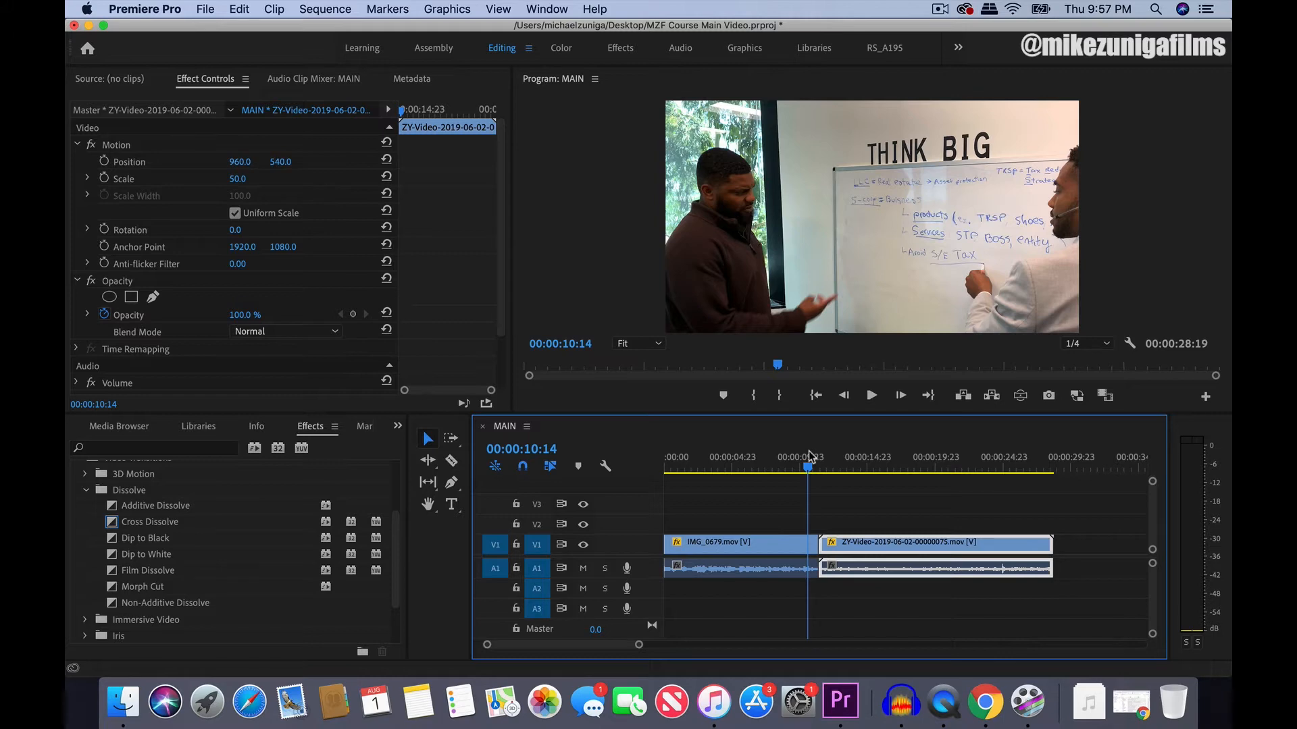
{"action": "key", "text": "space"}
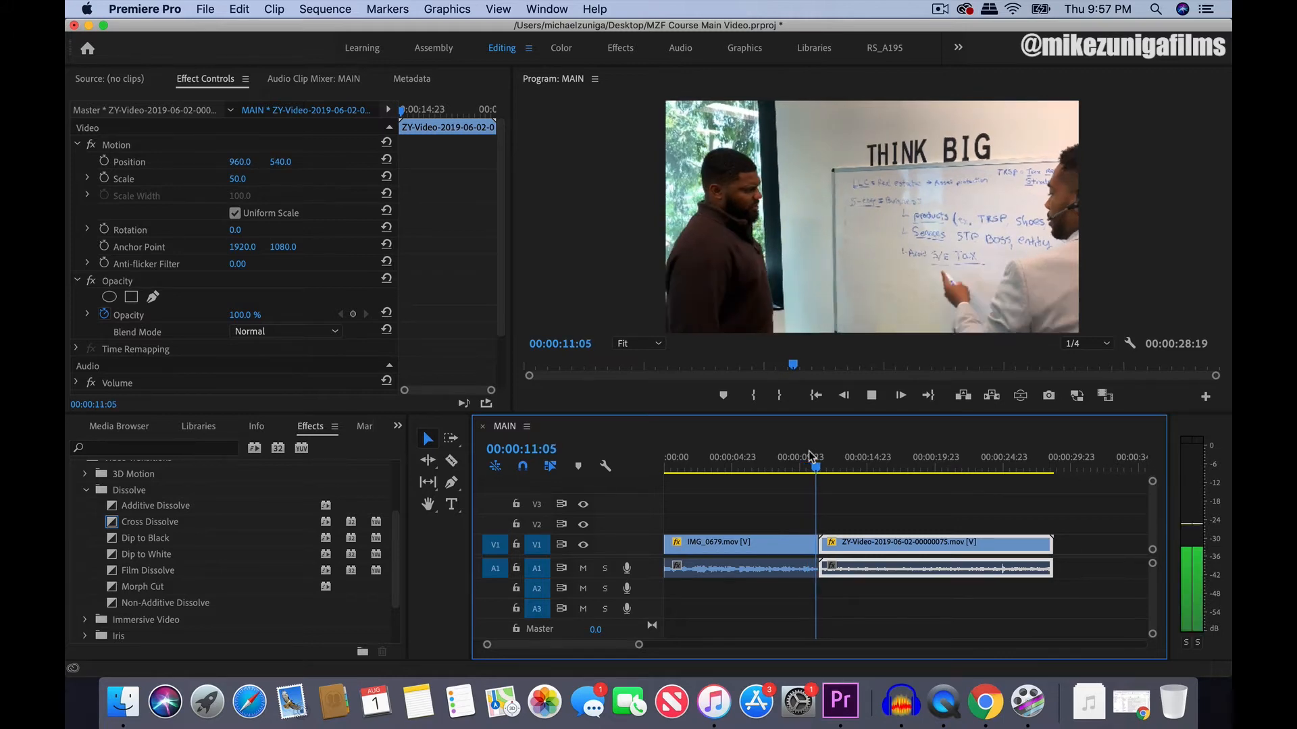
{"action": "key", "text": "space"}
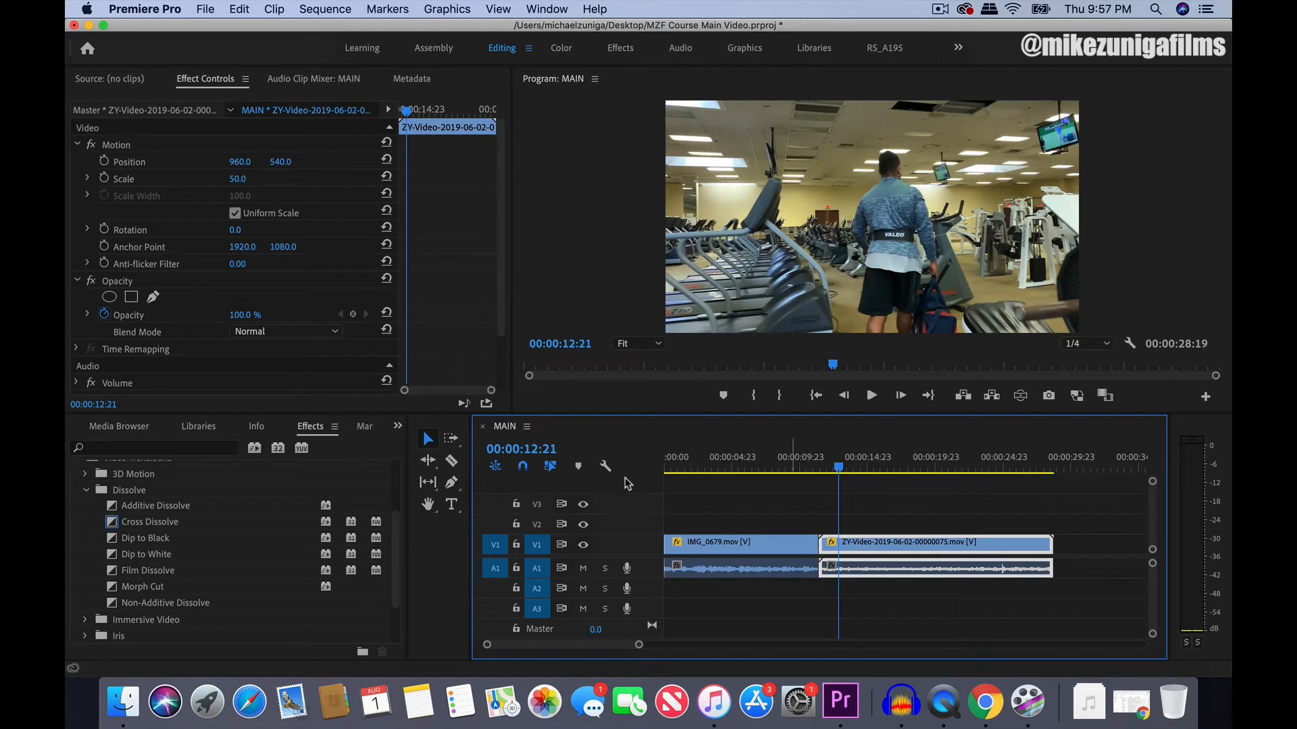
{"action": "left_click_drag", "start_coordinate": [177, 529], "coordinate": [812, 546]}
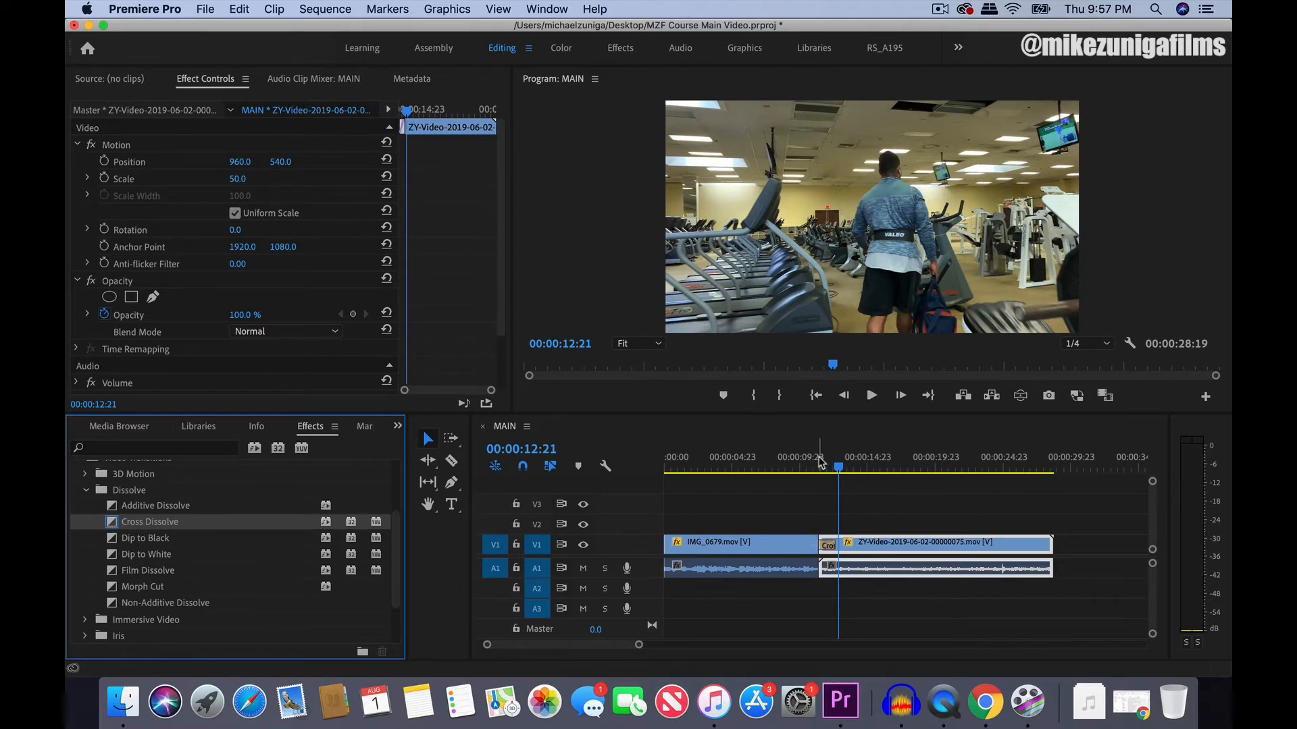
Step: Play back the Cross Dissolve between the two clips twice to review the blend
{"action": "left_click", "coordinate": [815, 462]}
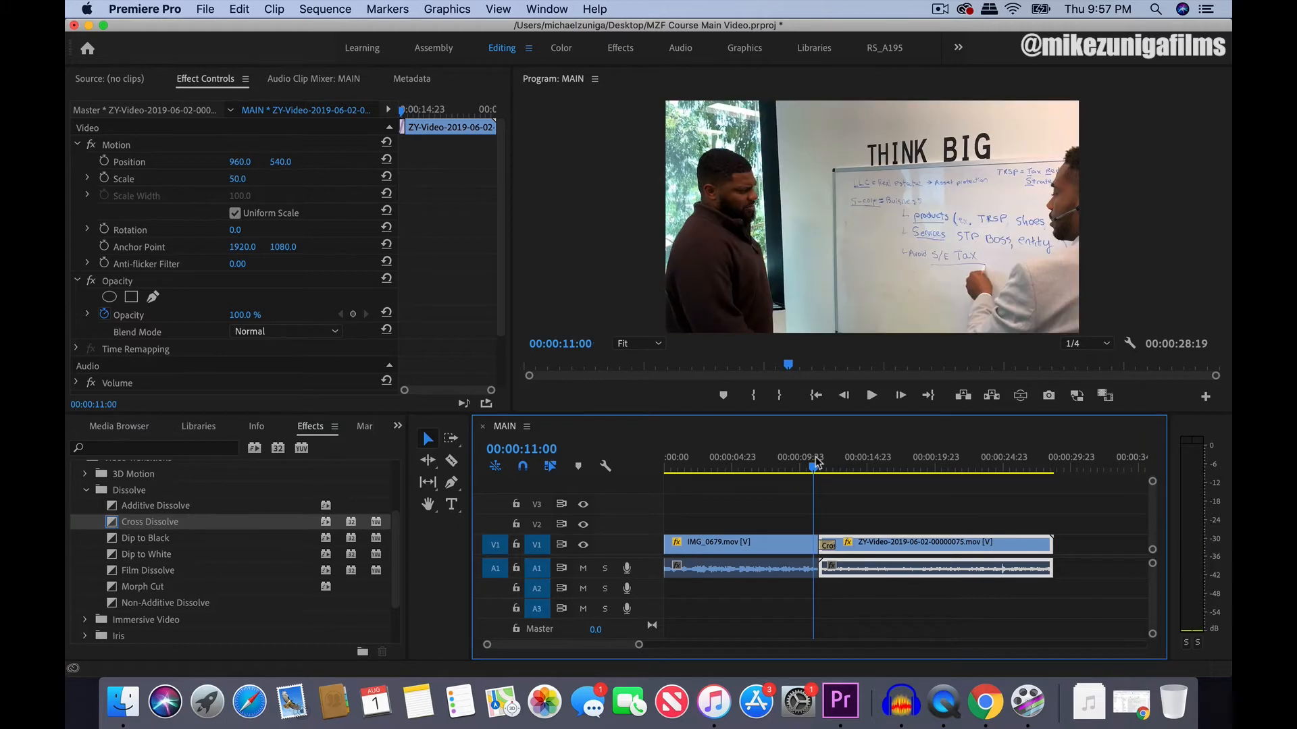
{"action": "key", "text": "space"}
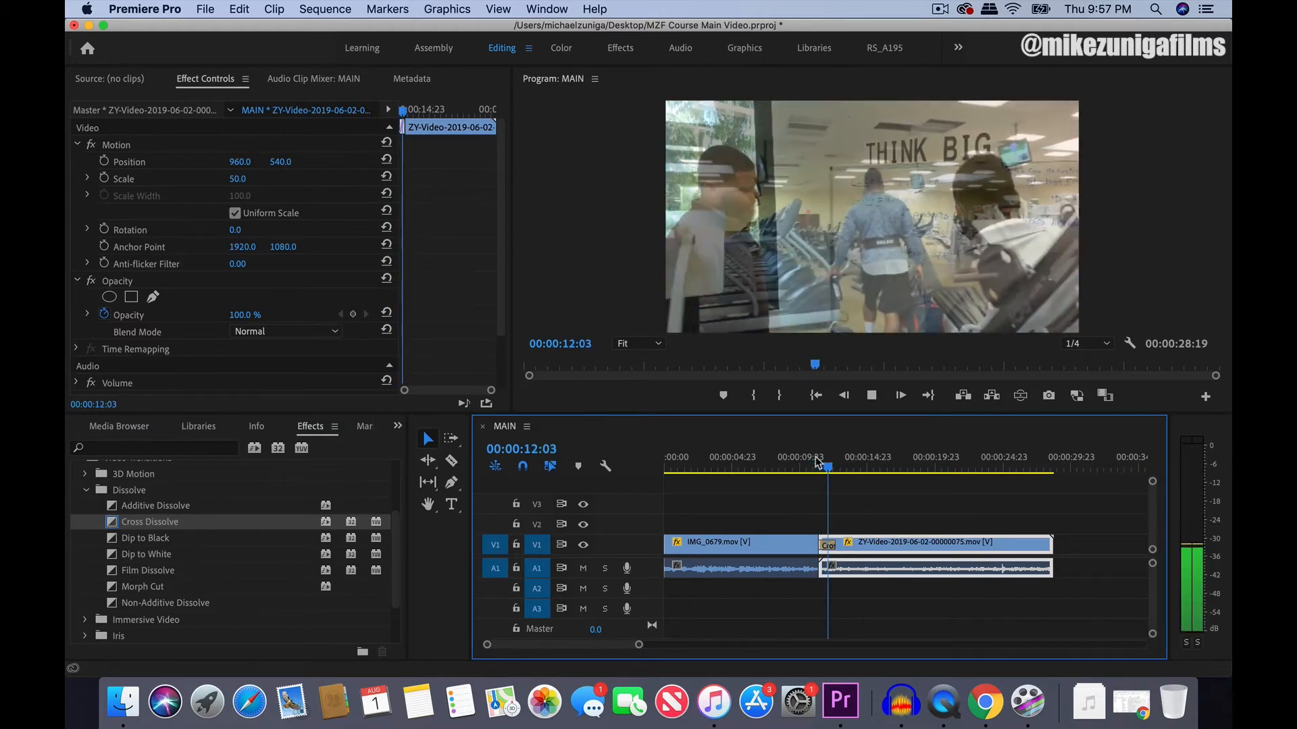
{"action": "key", "text": "space"}
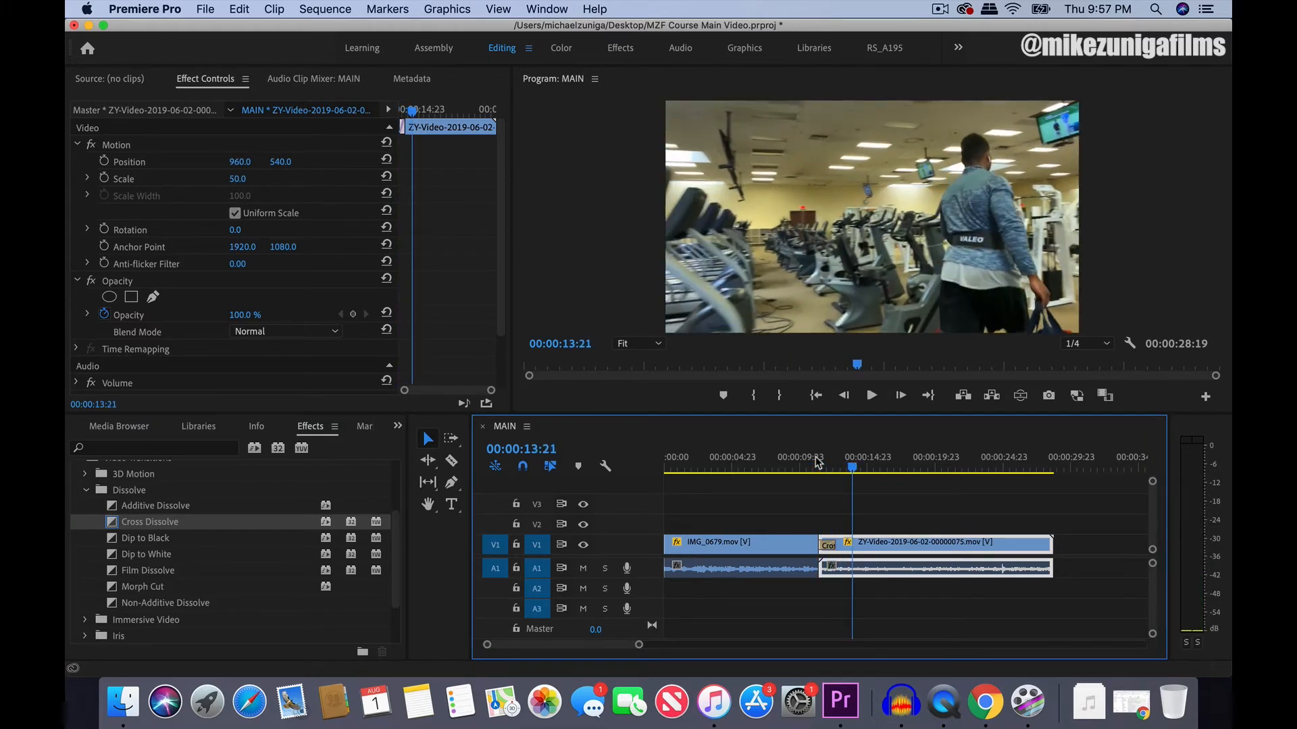
{"action": "left_click", "coordinate": [809, 457]}
{"action": "key", "text": "space"}
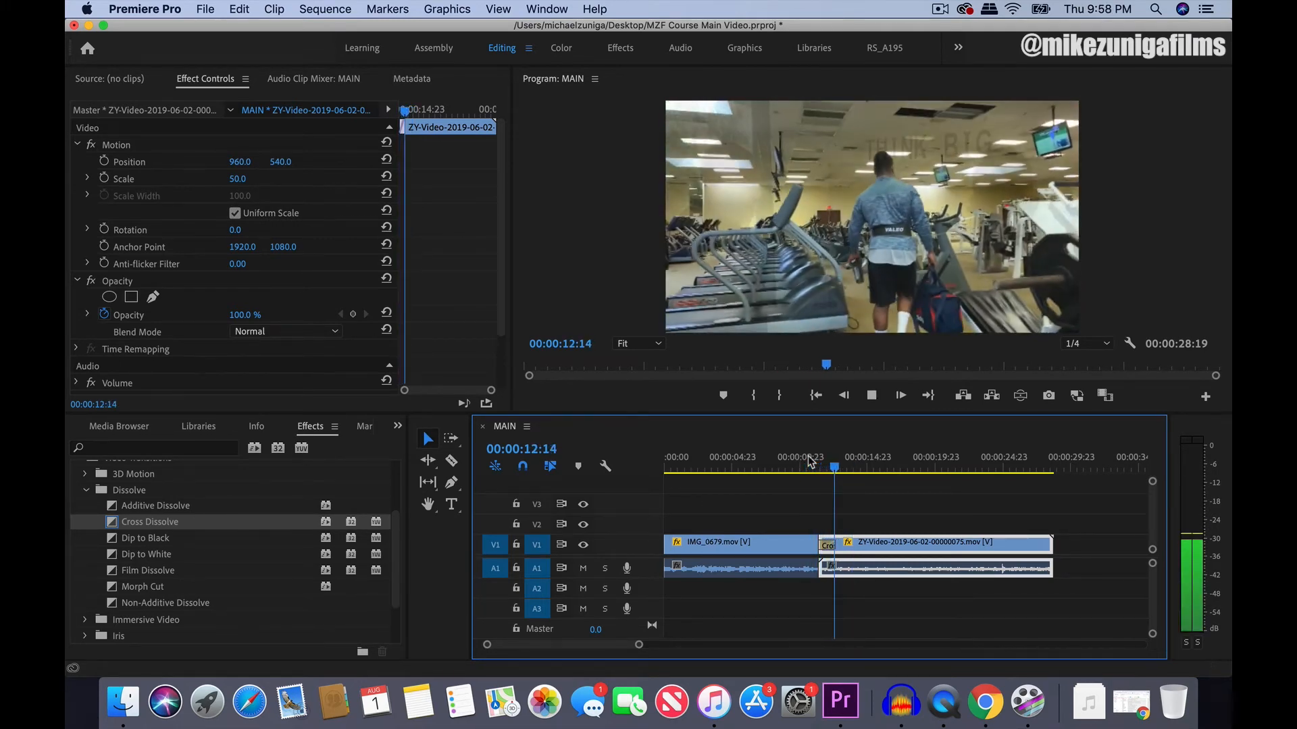
{"action": "key", "text": "space"}
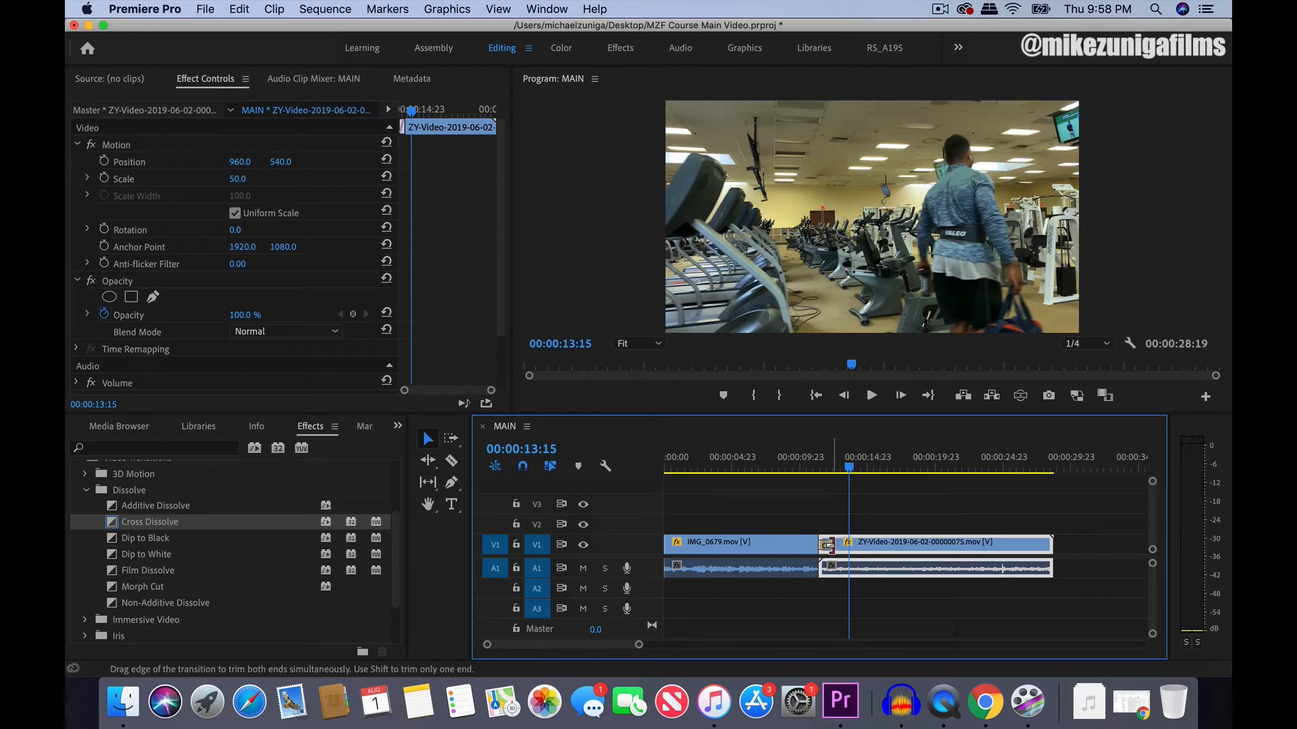
Step: Lengthen the Cross Dissolve to 00:00:03:00 on the timeline and play back the slower transition
{"action": "left_click_drag", "start_coordinate": [827, 545], "coordinate": [853, 547]}
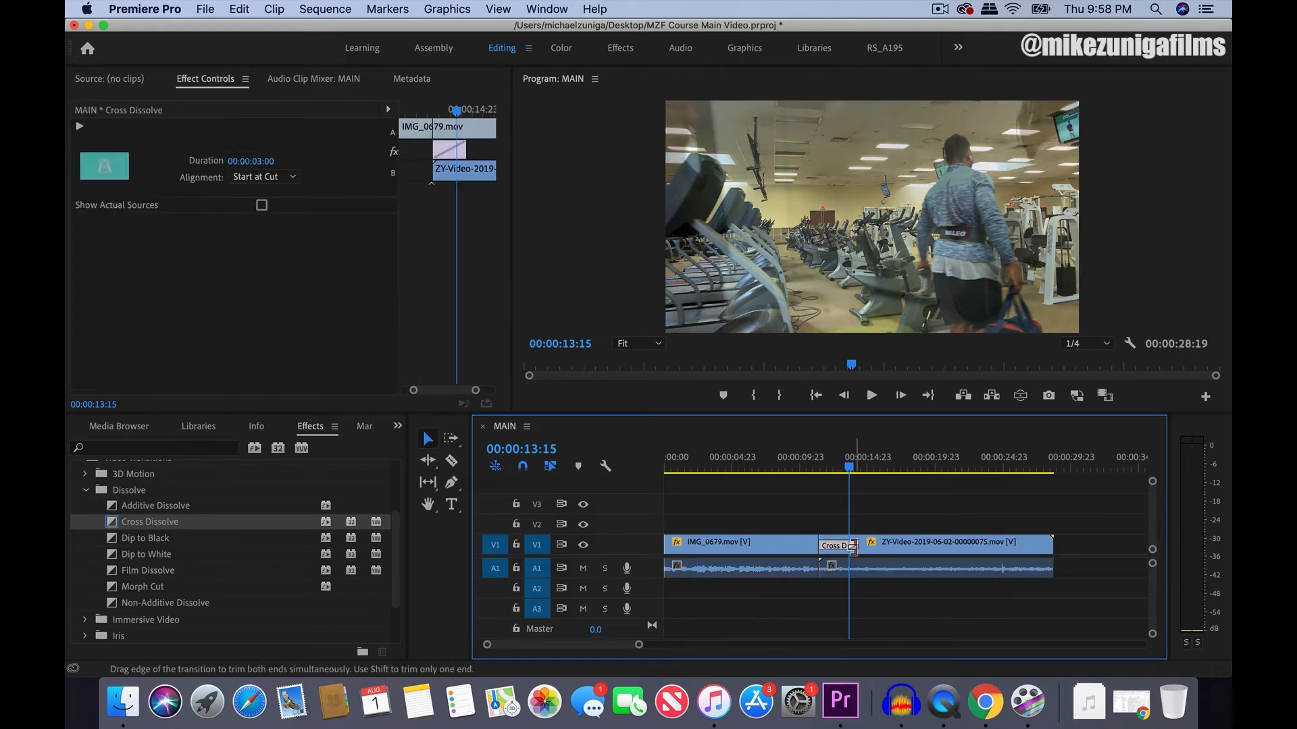
{"action": "left_click", "coordinate": [788, 463]}
{"action": "key", "text": "space"}
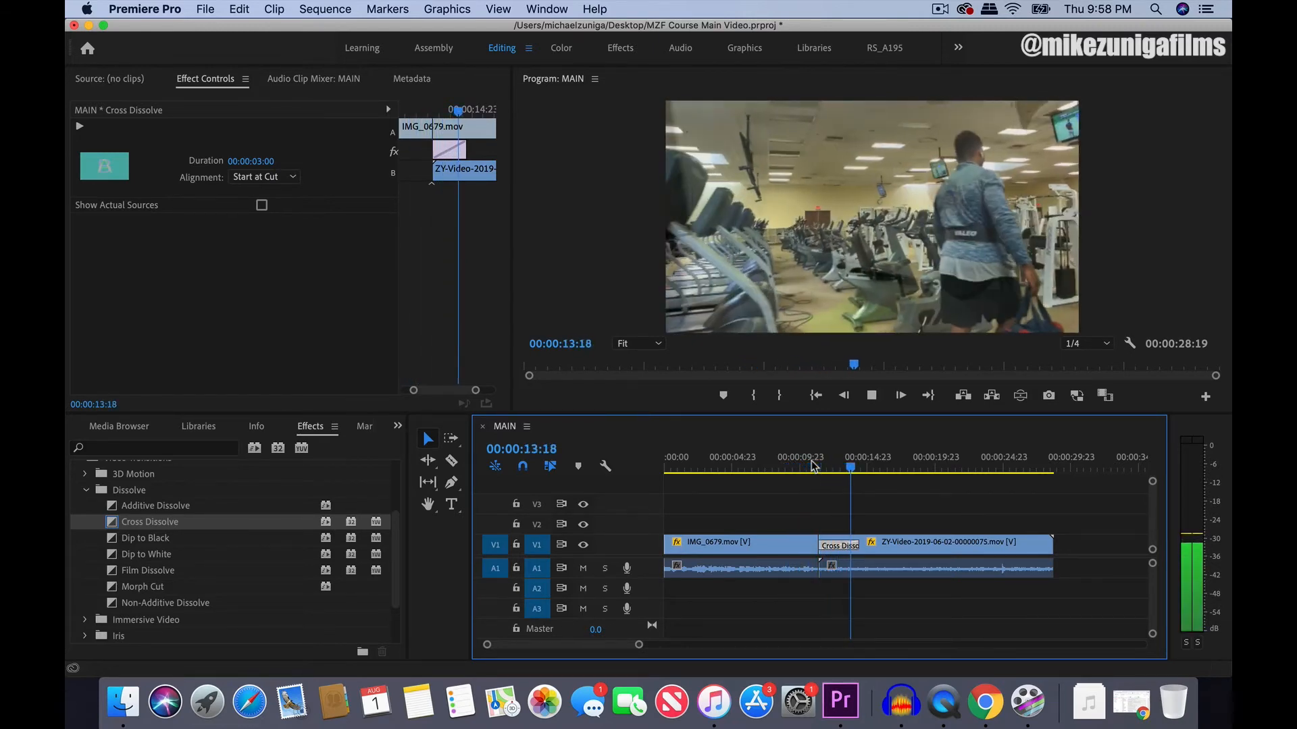
{"action": "key", "text": "space"}
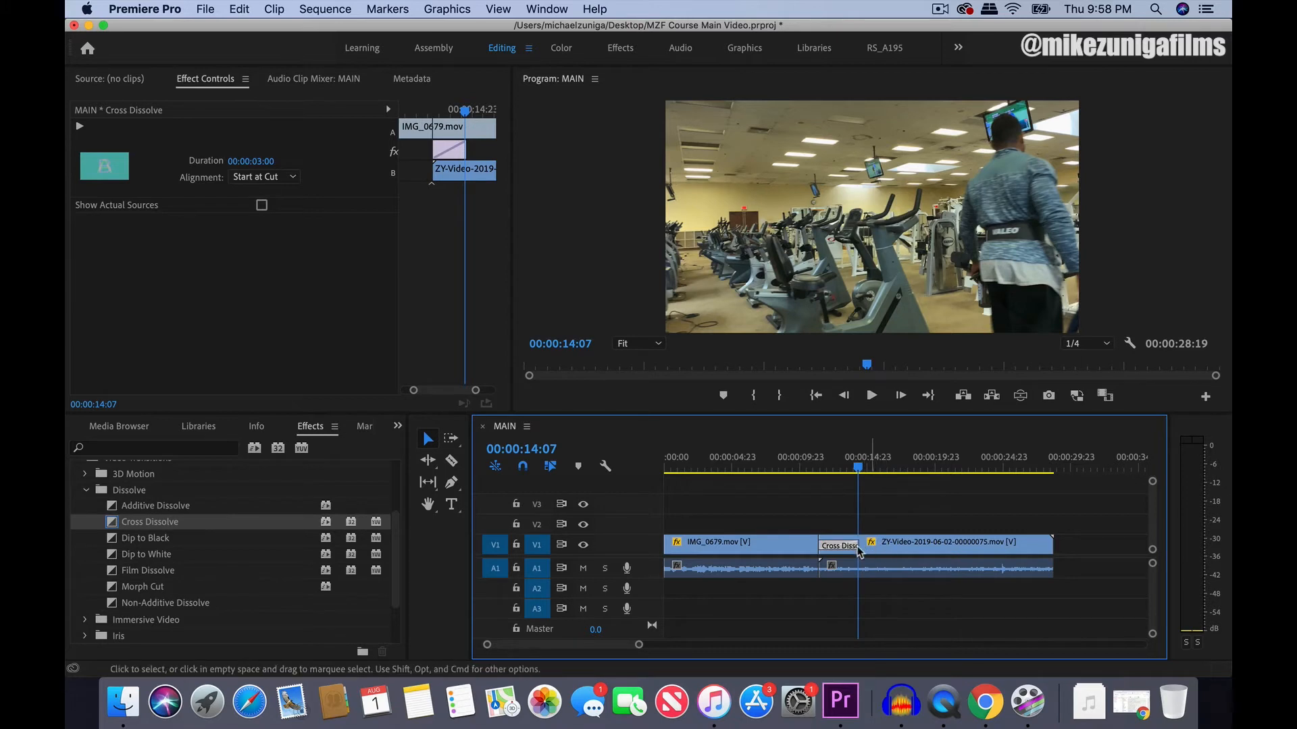
Step: Delete the Cross Dissolve from the cut between IMG_0679.mov and the gym clip on V1
{"action": "key", "text": "Delete"}
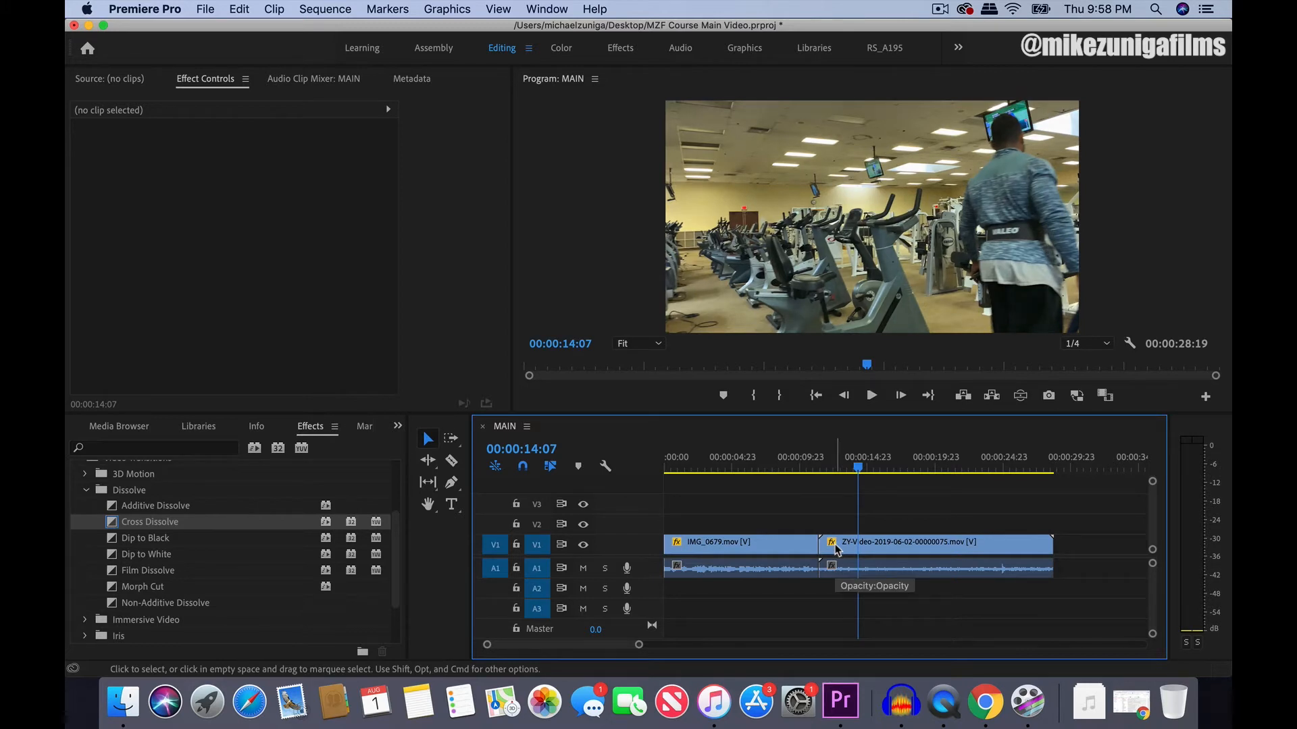
{"action": "key", "text": "super+z"}
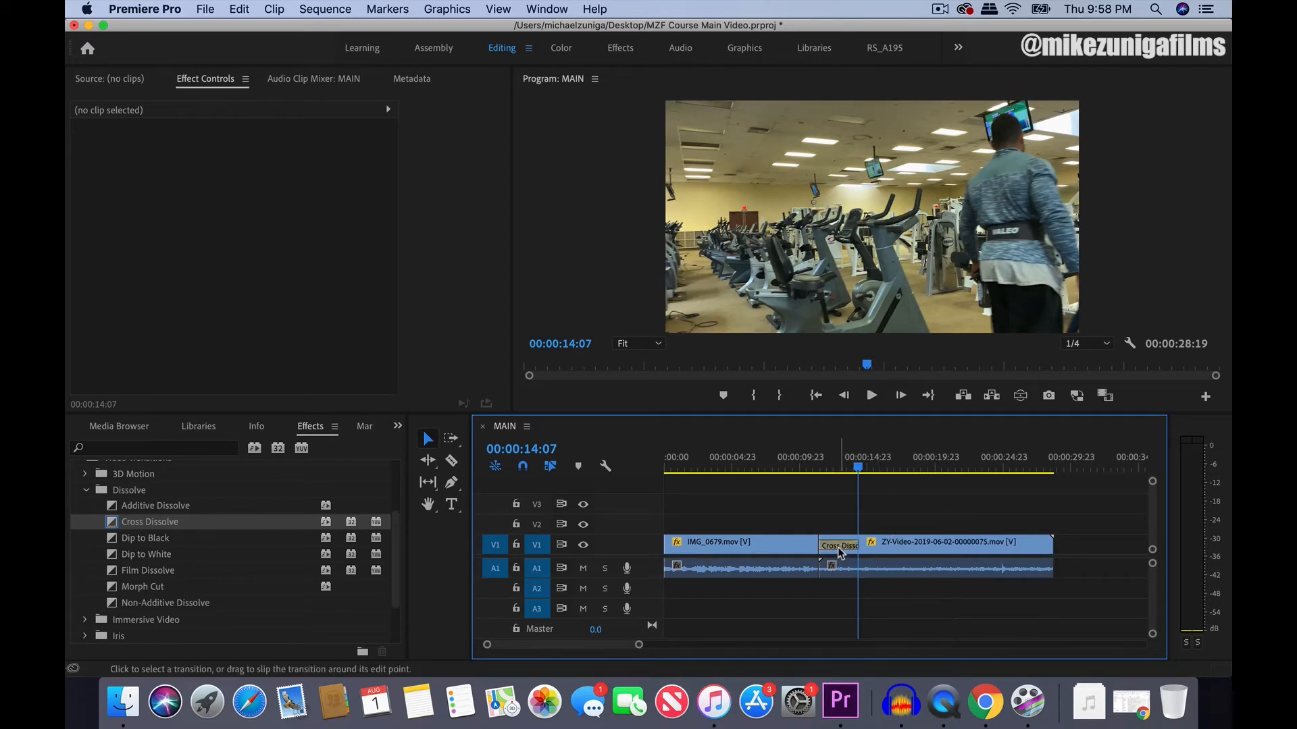
{"action": "left_click", "coordinate": [841, 551]}
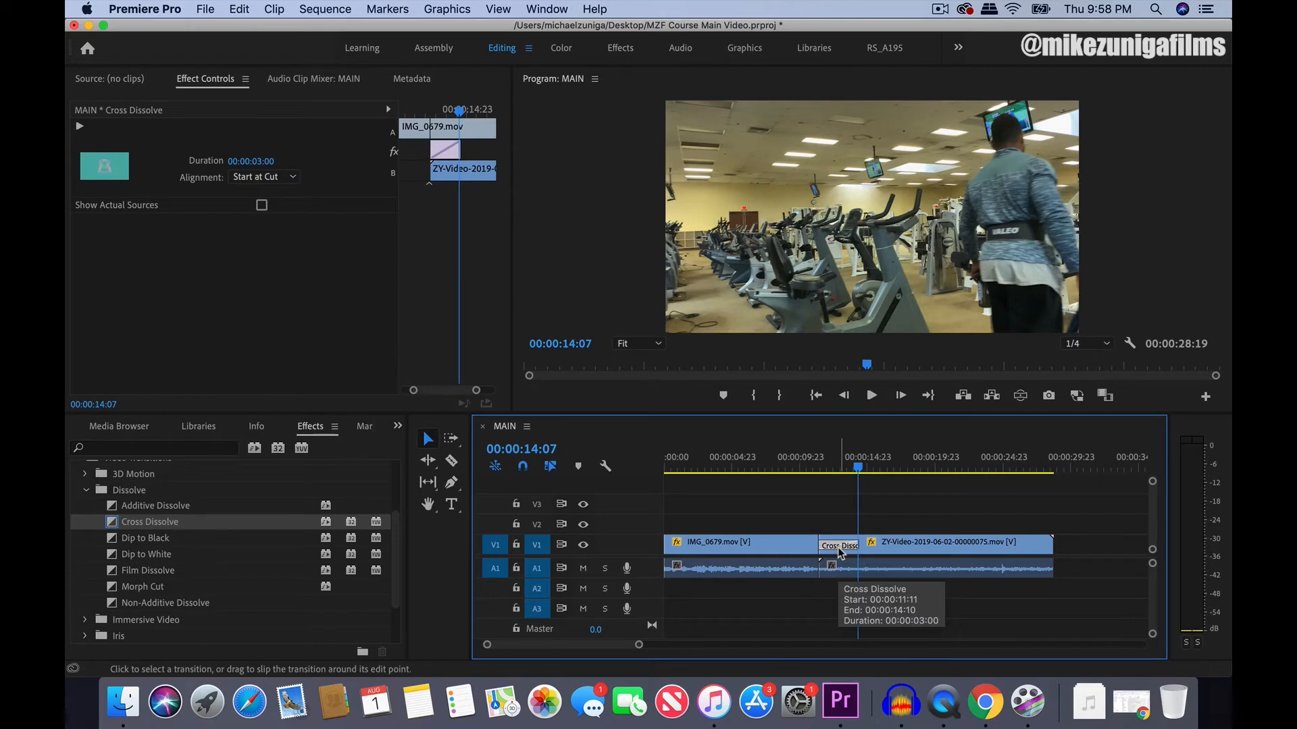
{"action": "key", "text": "Delete"}
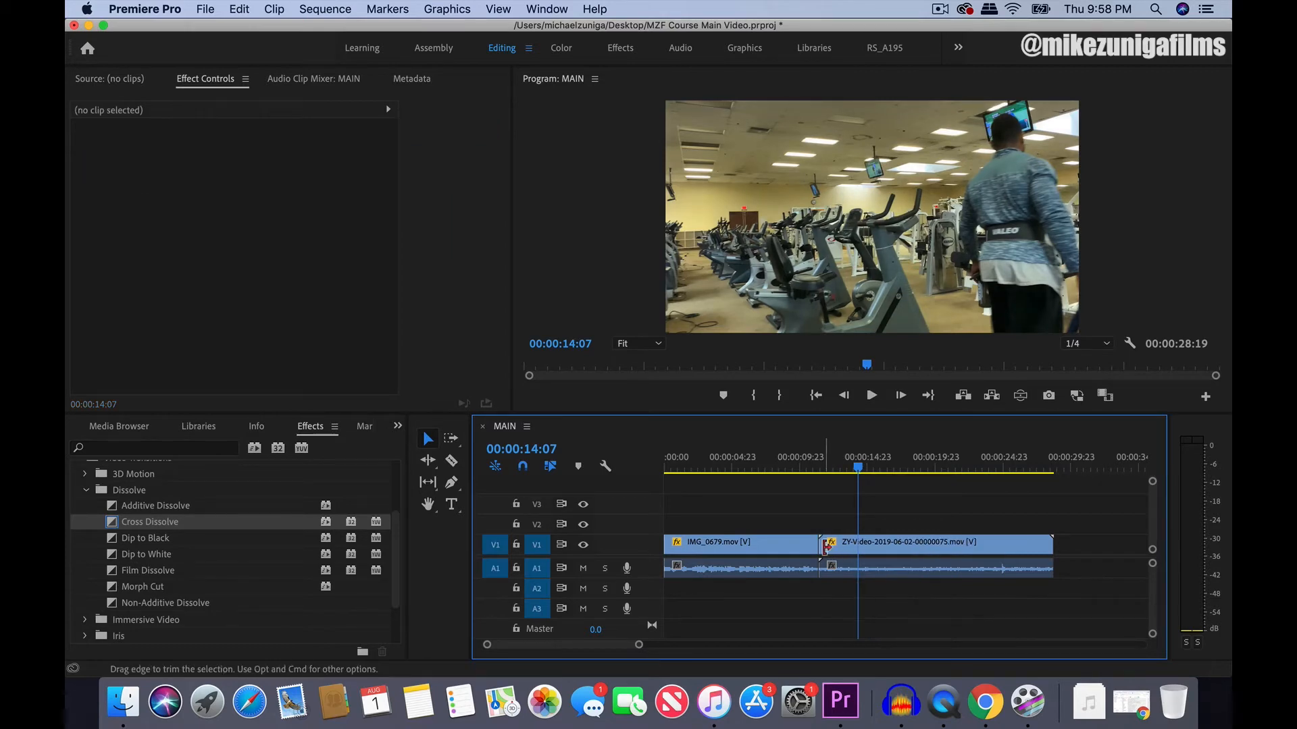
Step: Trim the start of the gym clip to 00:00:14:07, play from there, and close the gap after IMG_0679.mov
{"action": "left_click_drag", "start_coordinate": [822, 544], "coordinate": [858, 546]}
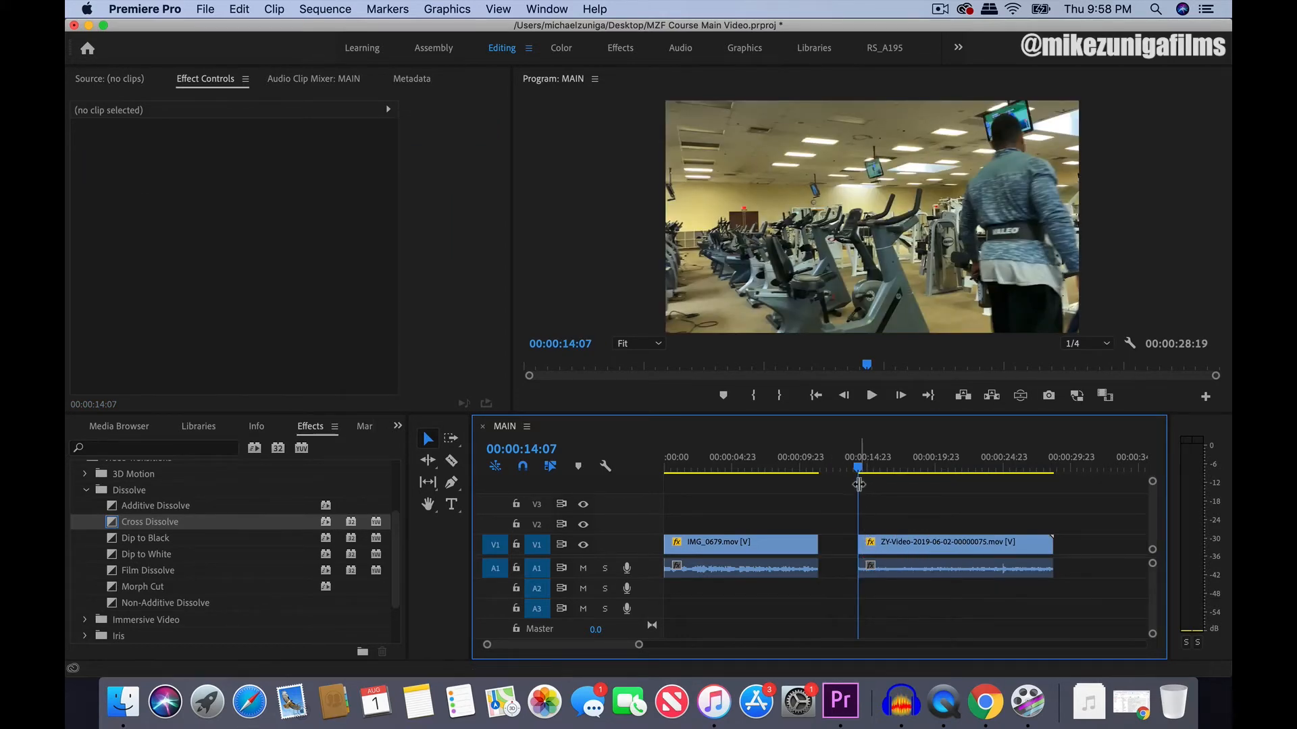
{"action": "key", "text": "space"}
{"action": "key", "text": "space"}
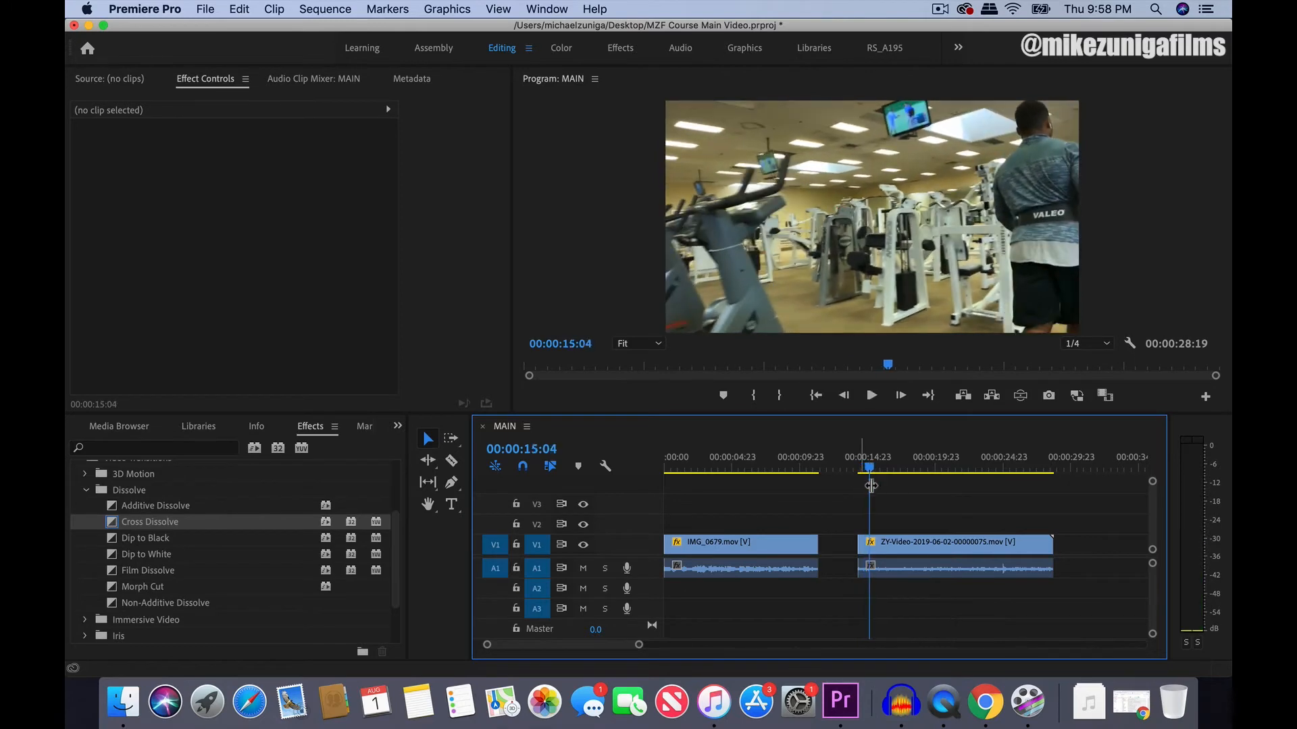
{"action": "left_click", "coordinate": [872, 541]}
{"action": "left_click", "coordinate": [838, 544]}
{"action": "key", "text": "Delete"}
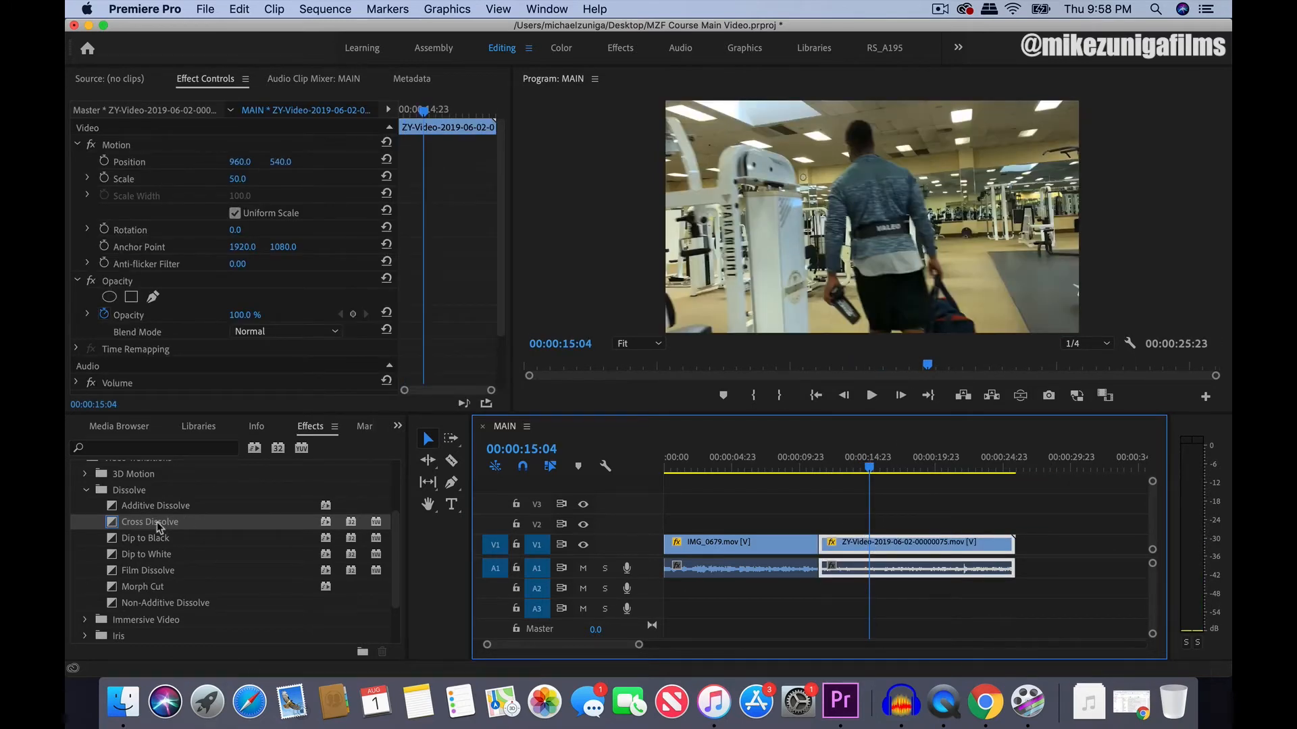
Step: Apply a Cross Dissolve centered on the cut between the two V1 clips and lengthen it to 00:00:04:00
{"action": "left_click", "coordinate": [177, 525]}
{"action": "left_click_drag", "start_coordinate": [177, 525], "coordinate": [823, 550]}
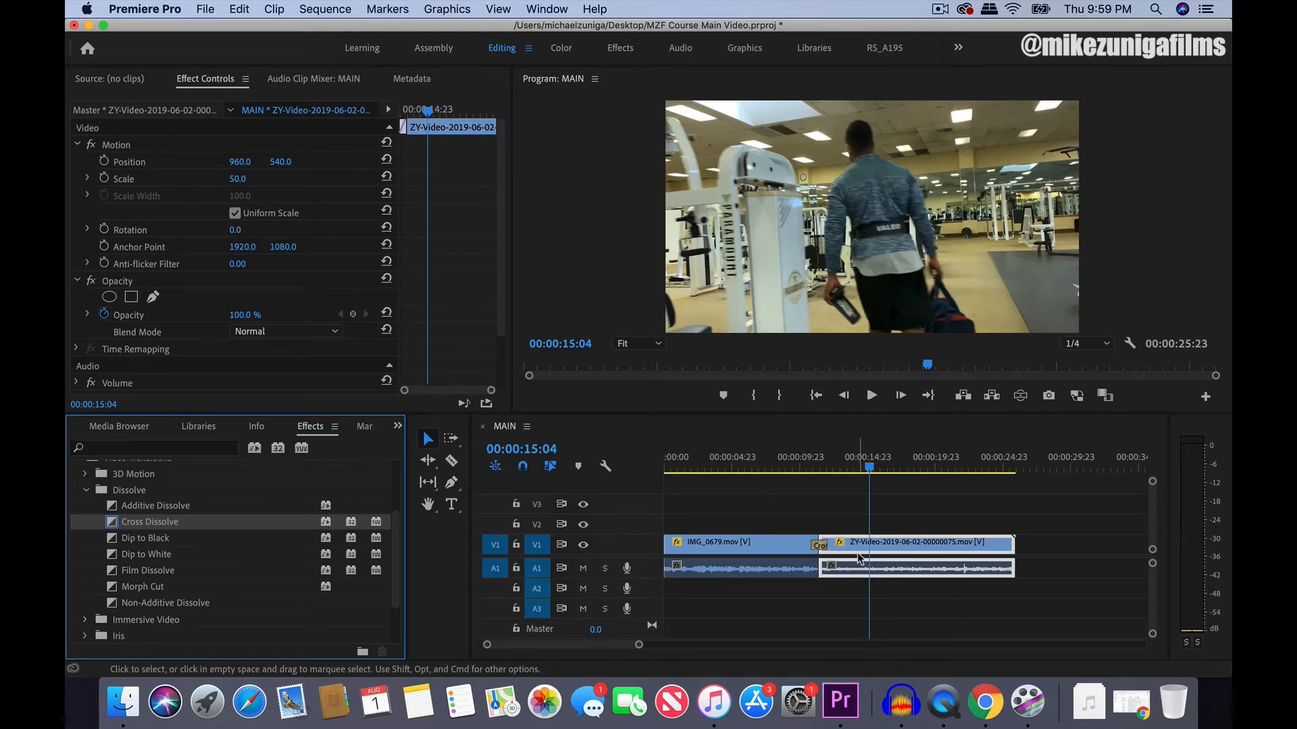
{"action": "left_click", "coordinate": [818, 544]}
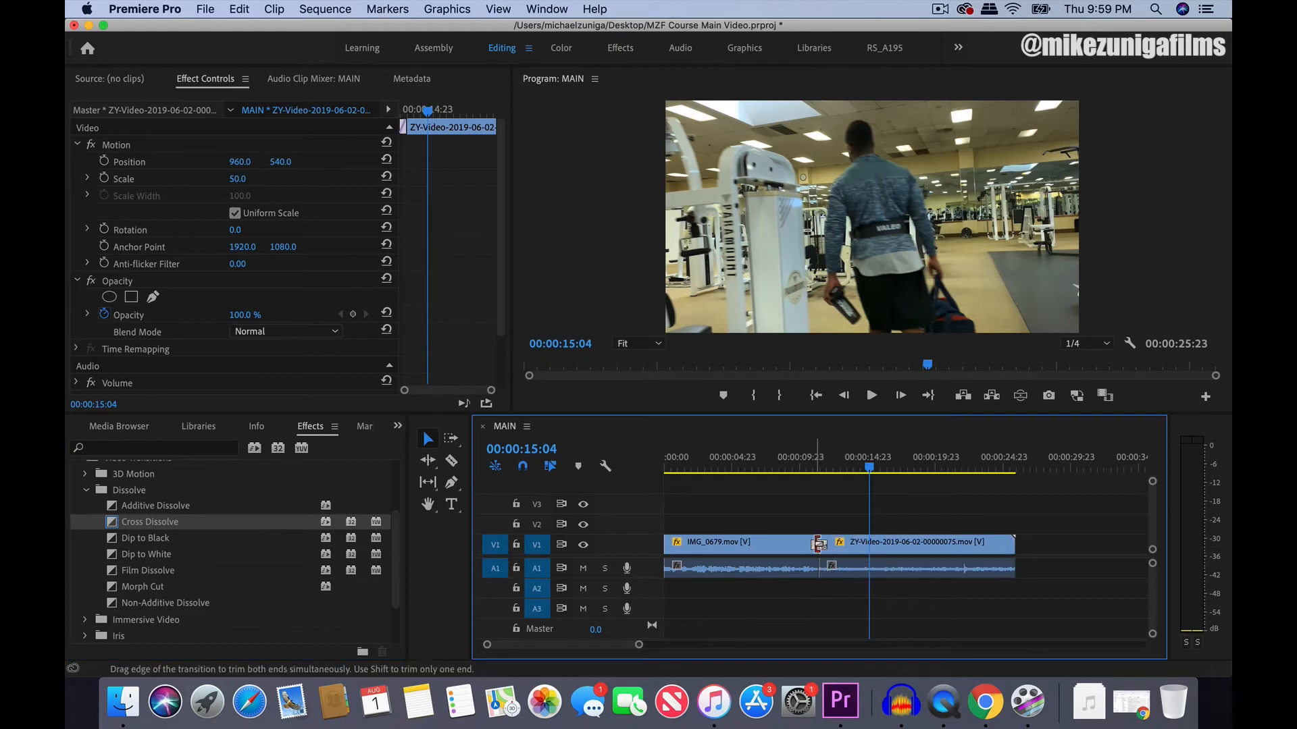
{"action": "left_click_drag", "start_coordinate": [819, 543], "coordinate": [799, 544]}
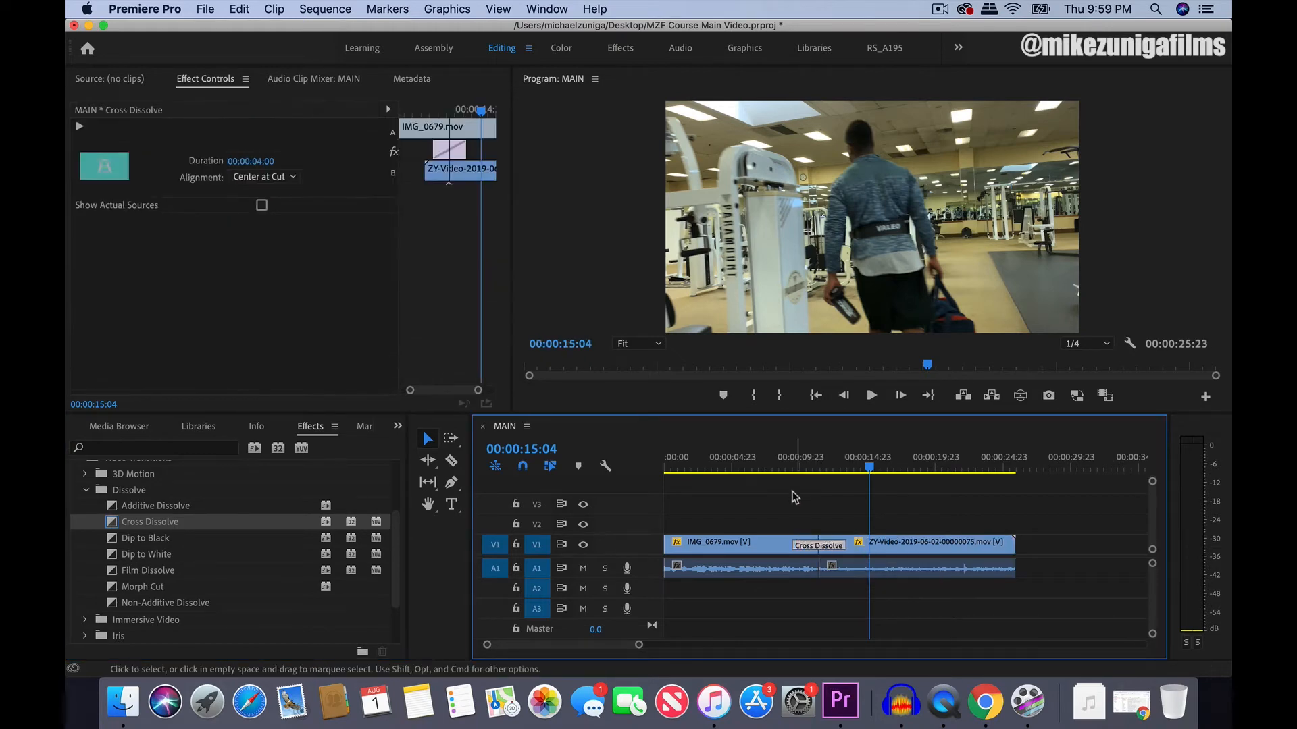
Step: Play back the centered Cross Dissolve from 00:00:09:05 to review the slower blend
{"action": "left_click", "coordinate": [790, 462]}
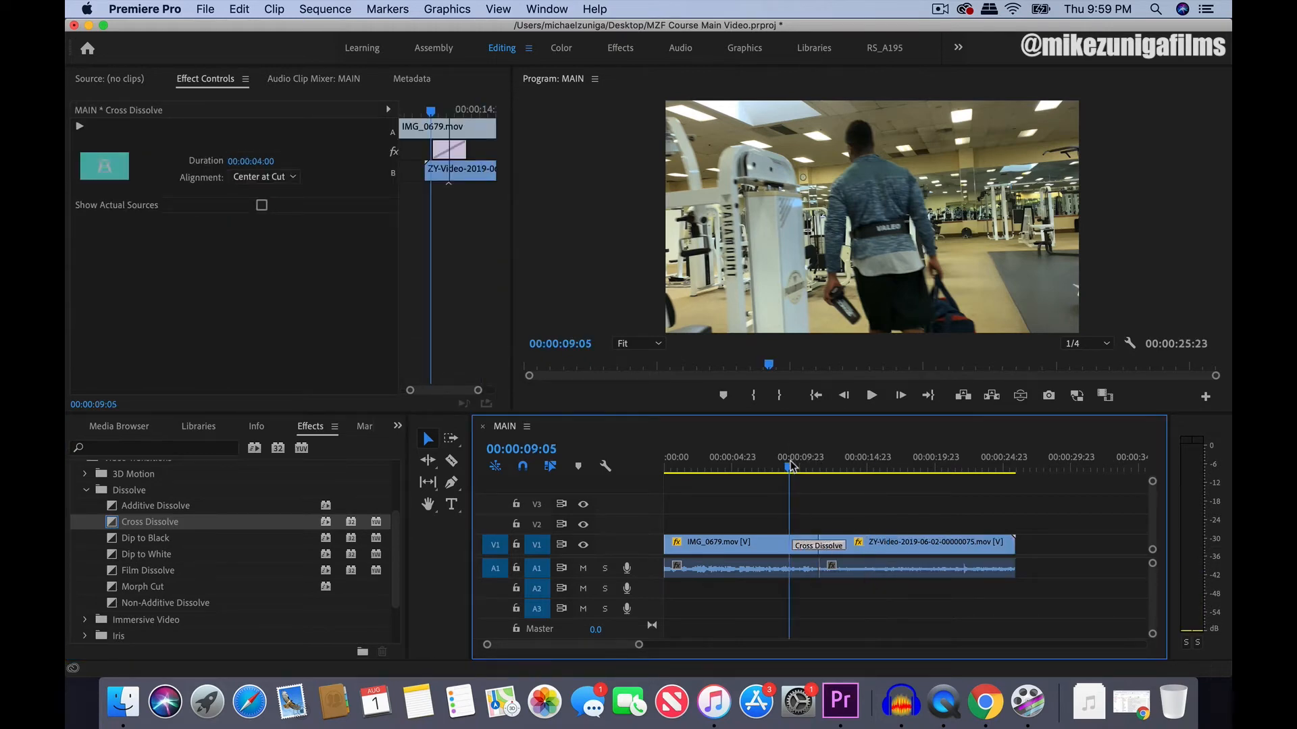
{"action": "key", "text": "space"}
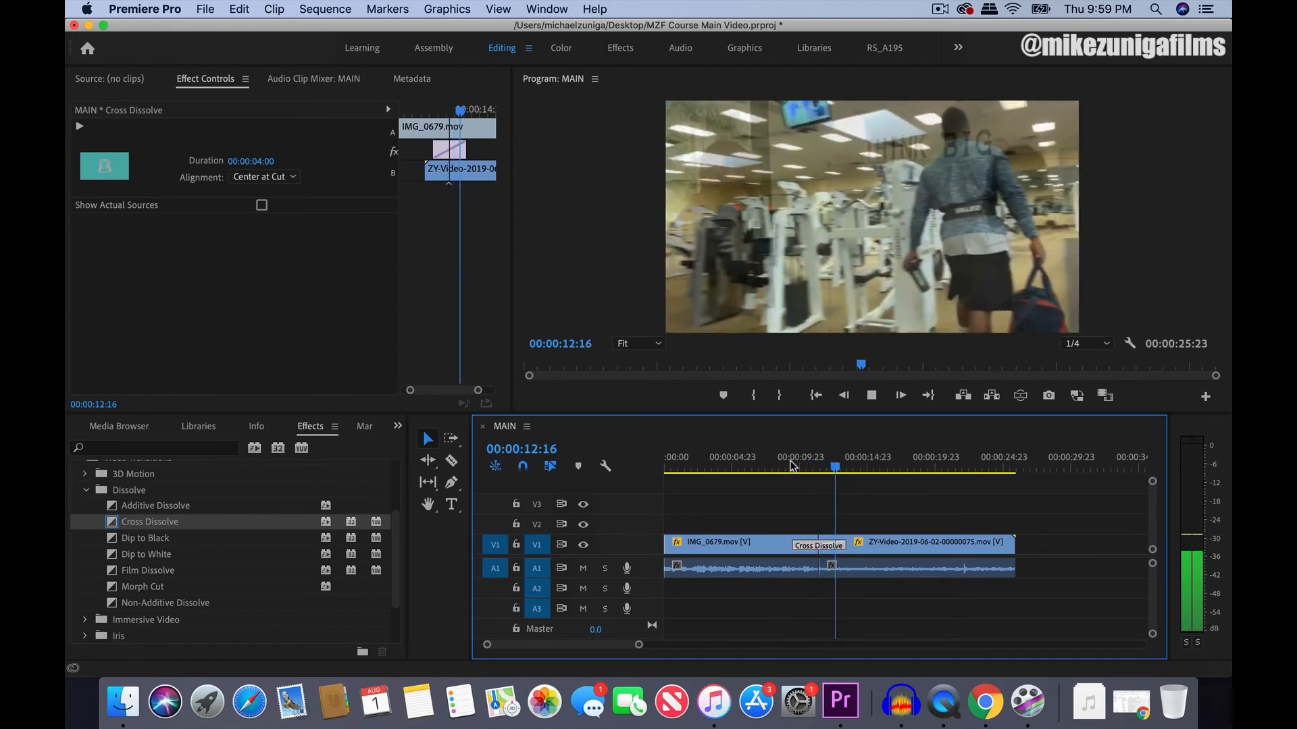
{"action": "key", "text": "space"}
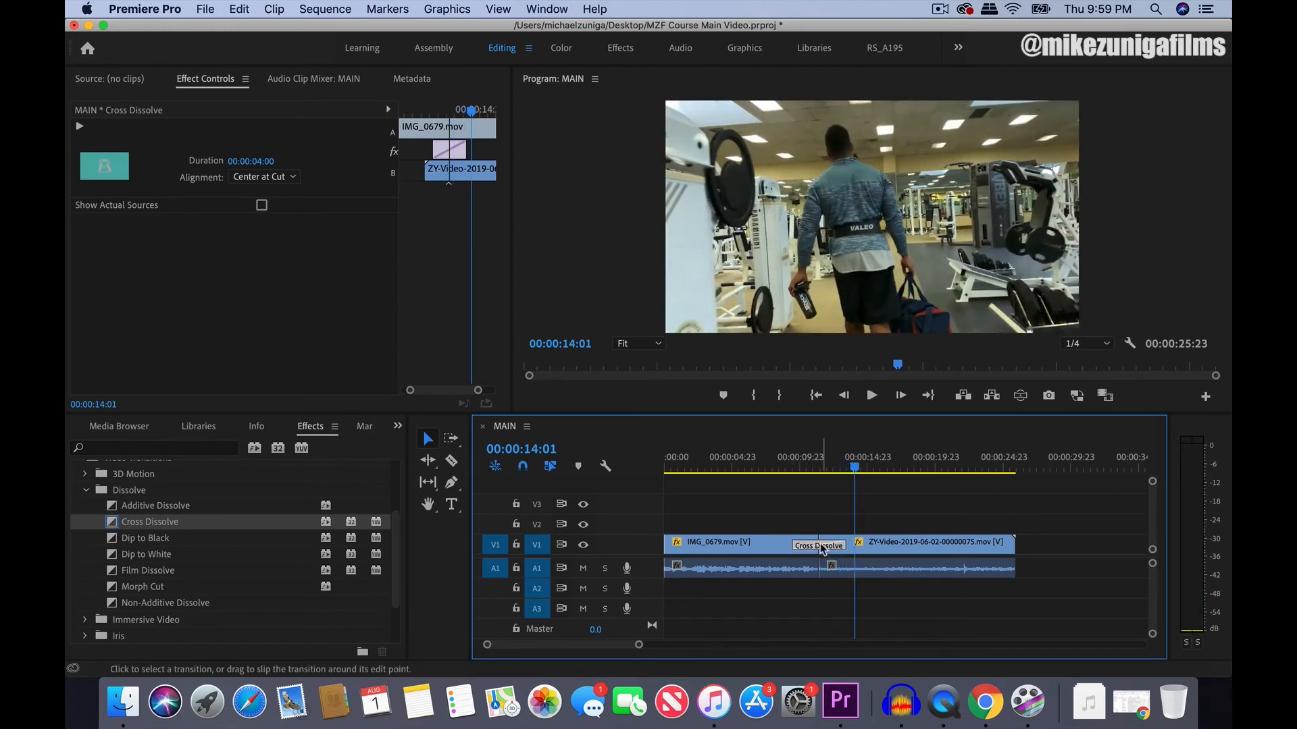
Step: Replace the Cross Dissolve at the cut between IMG_0679.mov and the gym clip with a Dip to Black
{"action": "key", "text": "Delete"}
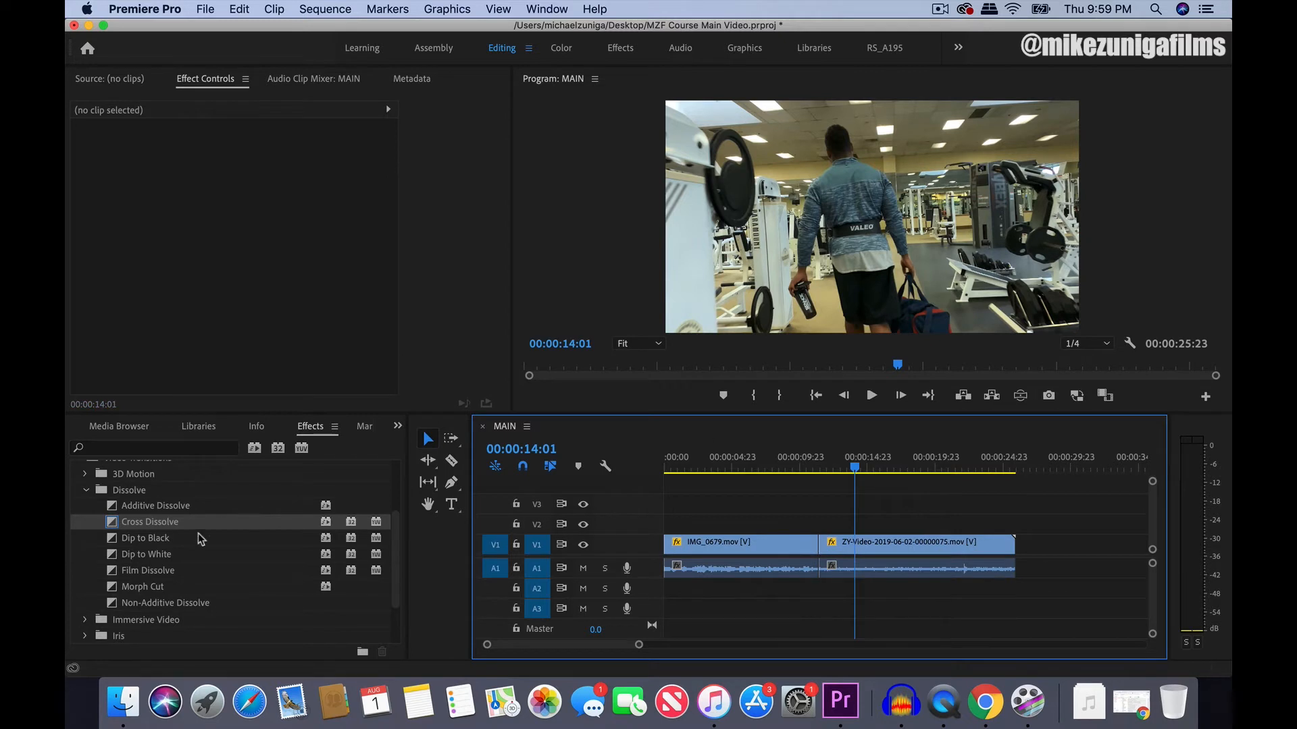
{"action": "left_click", "coordinate": [161, 540]}
{"action": "left_click_drag", "start_coordinate": [140, 540], "coordinate": [820, 548]}
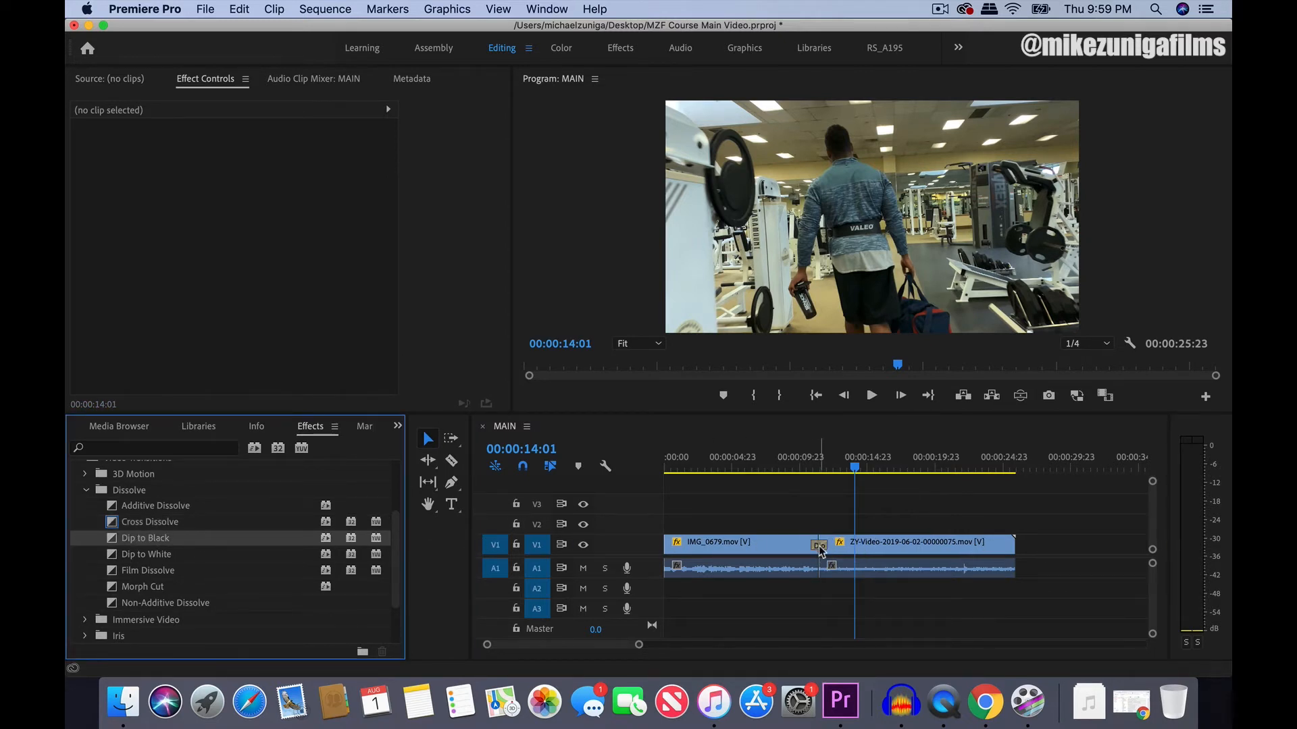
Step: Play back the Dip to Black transition twice, and delete it from the cut
{"action": "left_click", "coordinate": [811, 459]}
{"action": "key", "text": "space"}
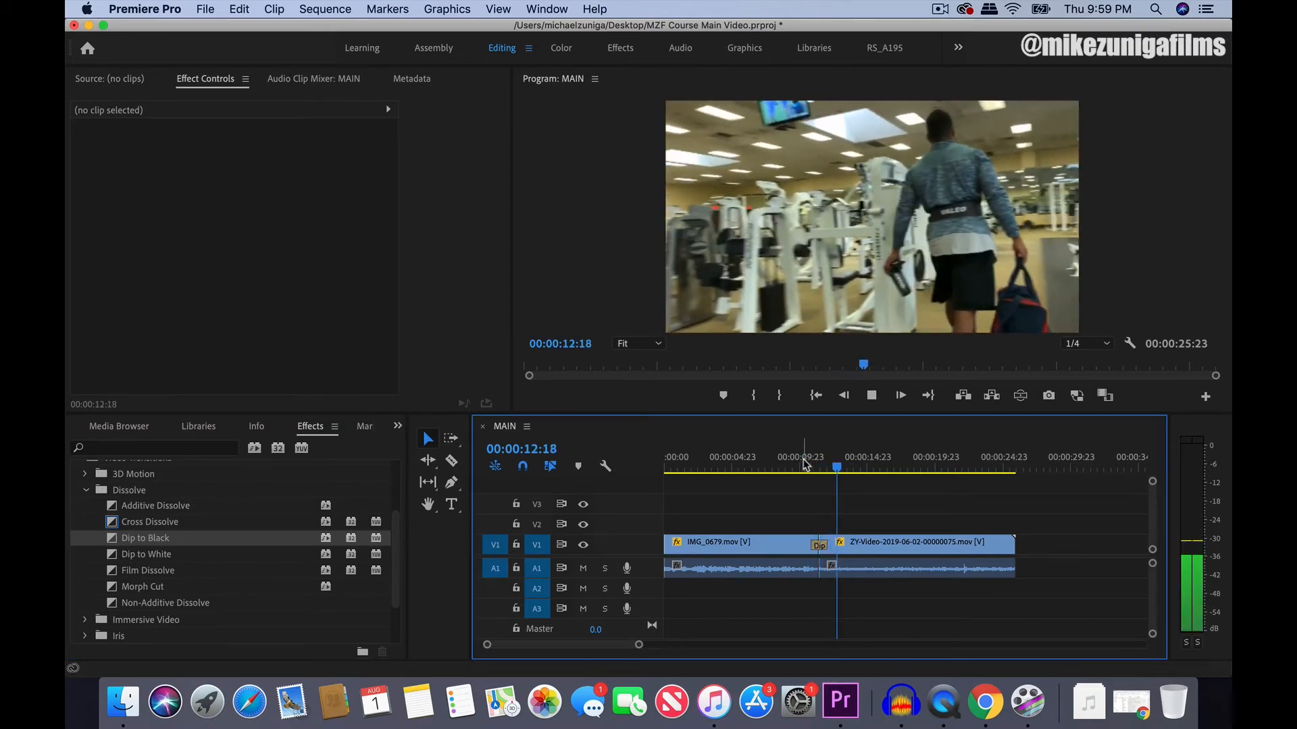
{"action": "left_click", "coordinate": [802, 460]}
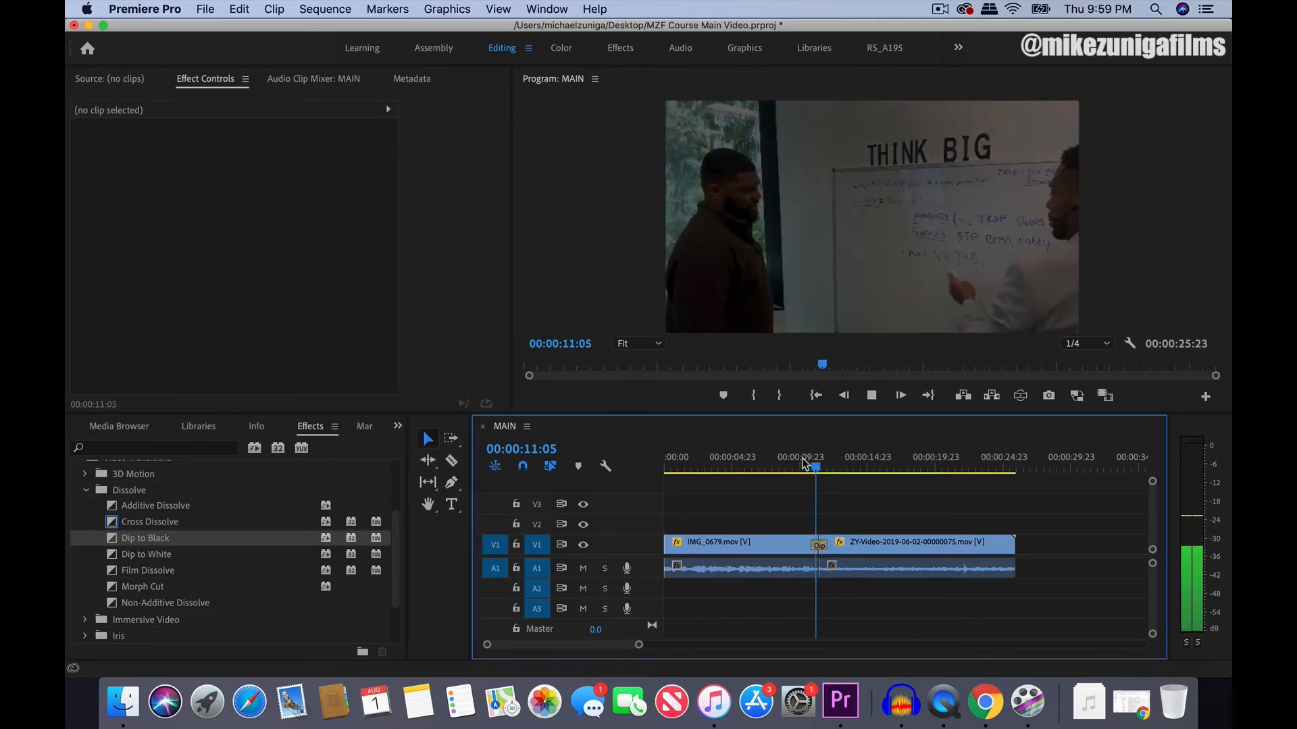
{"action": "key", "text": "space"}
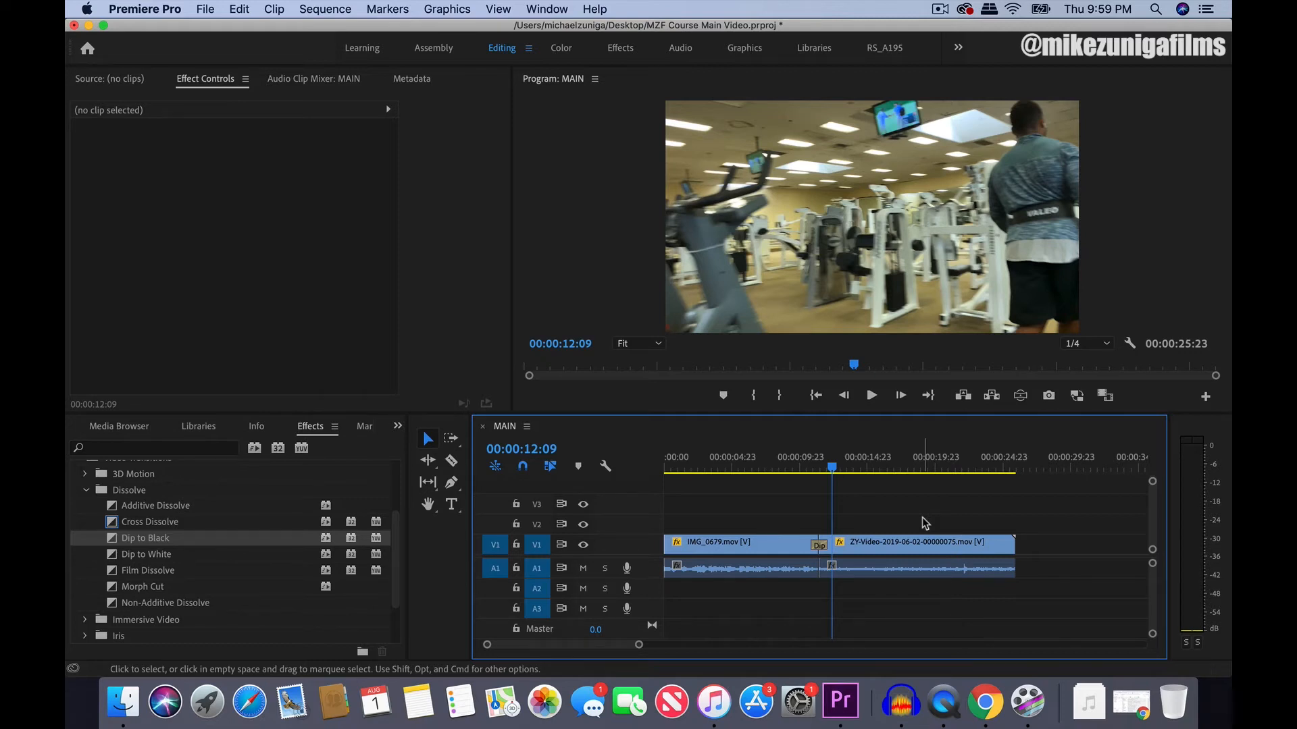
{"action": "left_click", "coordinate": [819, 546]}
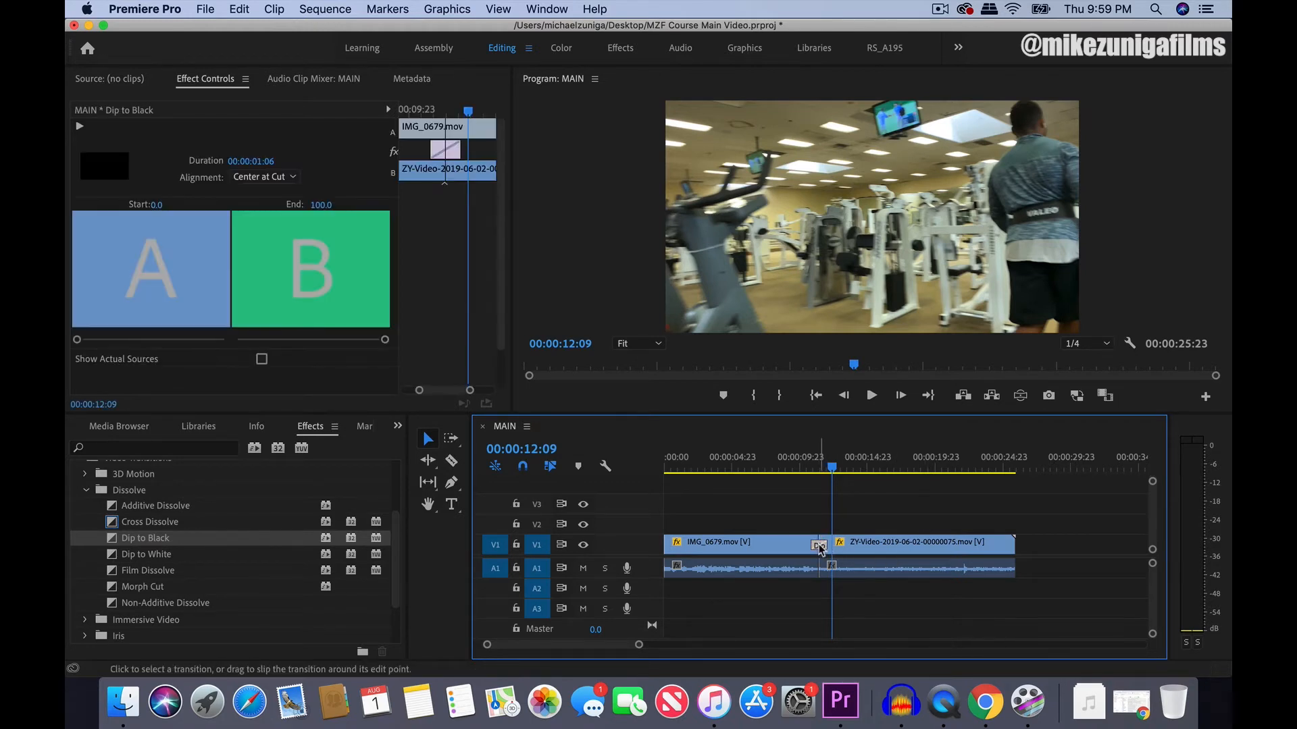
{"action": "key", "text": "Delete"}
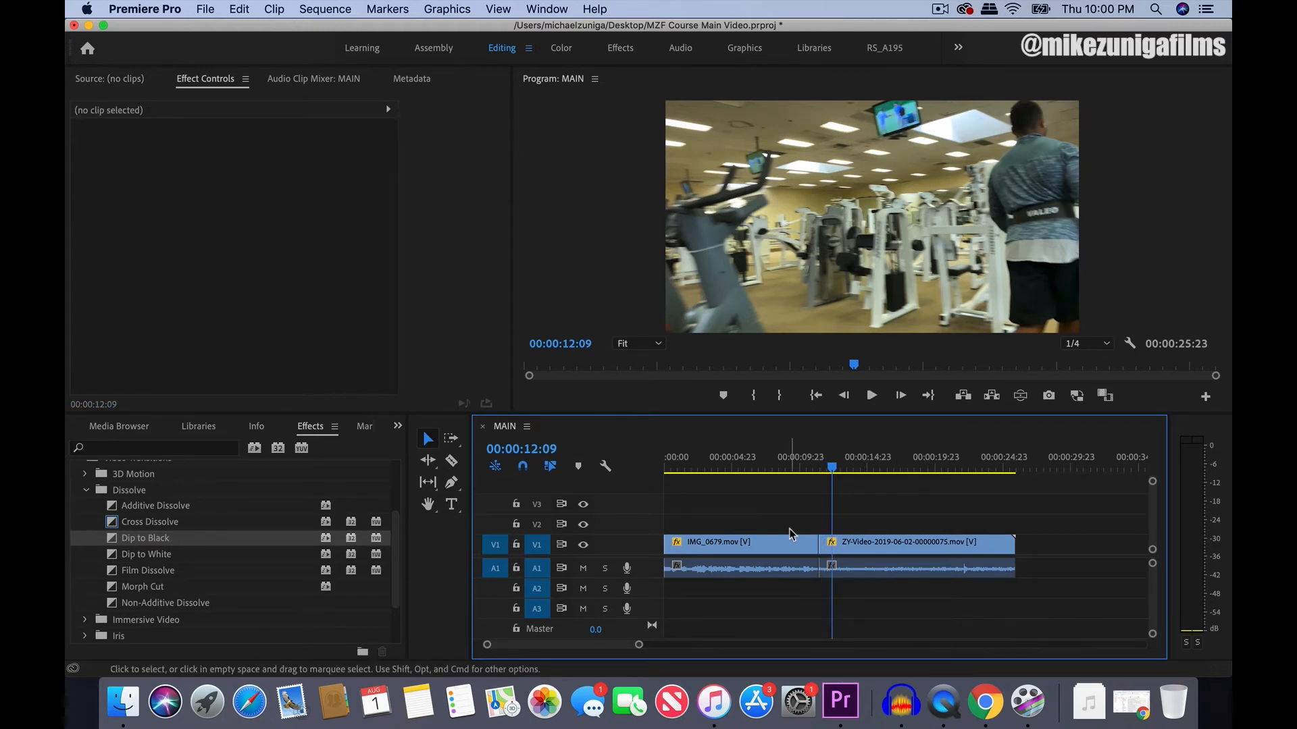
Step: Add a text graphic reading HELLO over the gym clip at 00:00:12:09 with the Type tool
{"action": "left_click", "coordinate": [451, 507]}
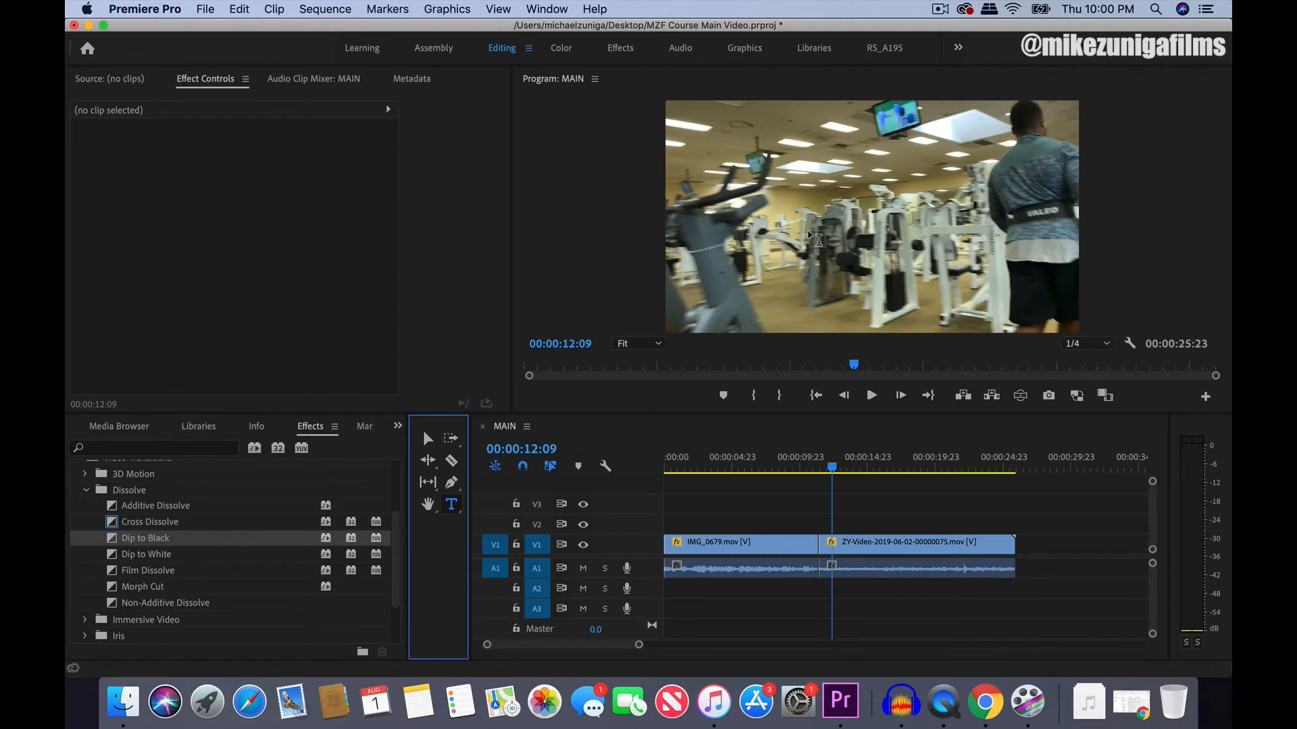
{"action": "left_click", "coordinate": [878, 226]}
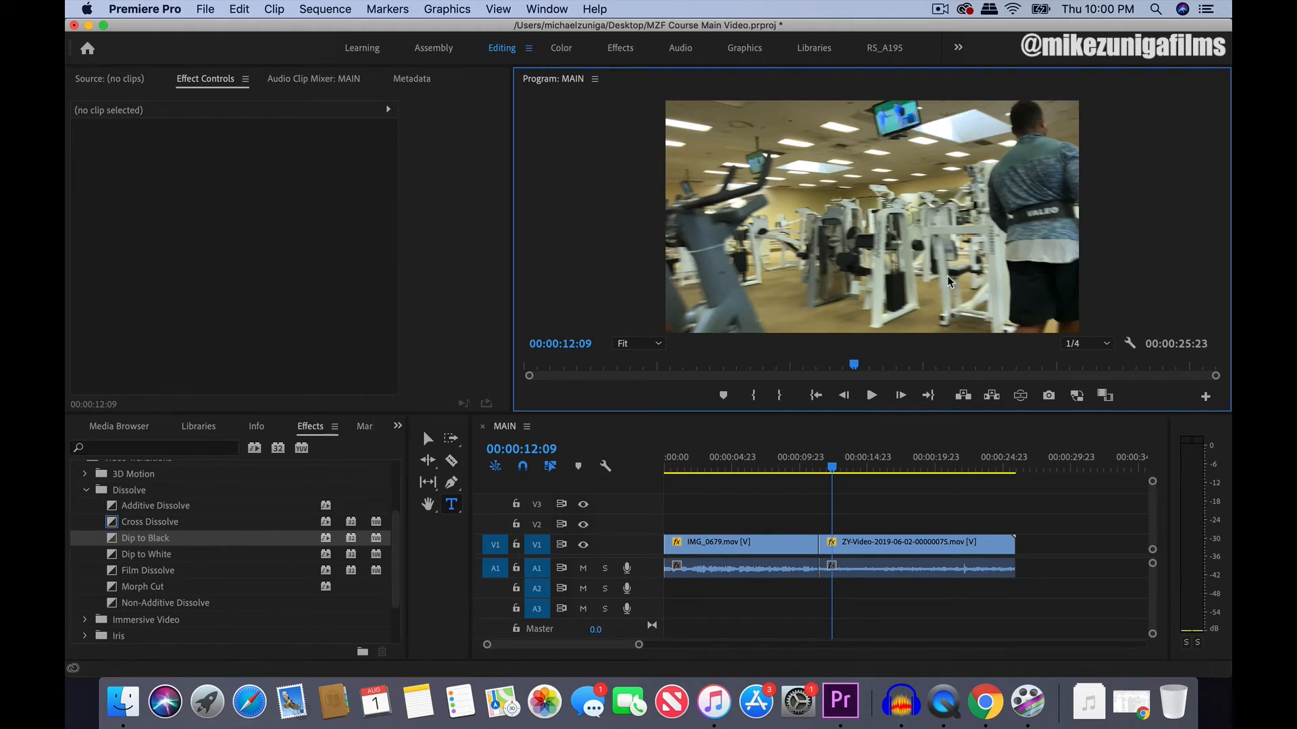
{"action": "left_click", "coordinate": [867, 214]}
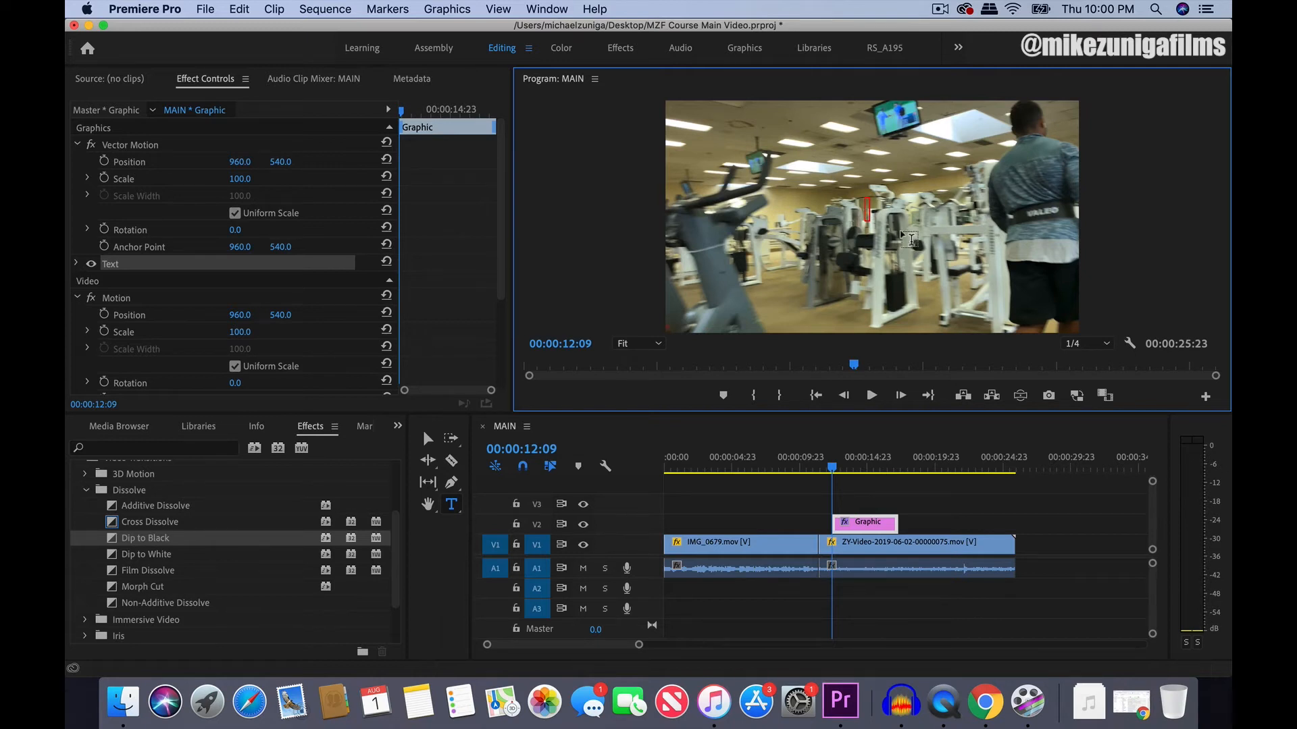
{"action": "type", "text": "HELLO"}
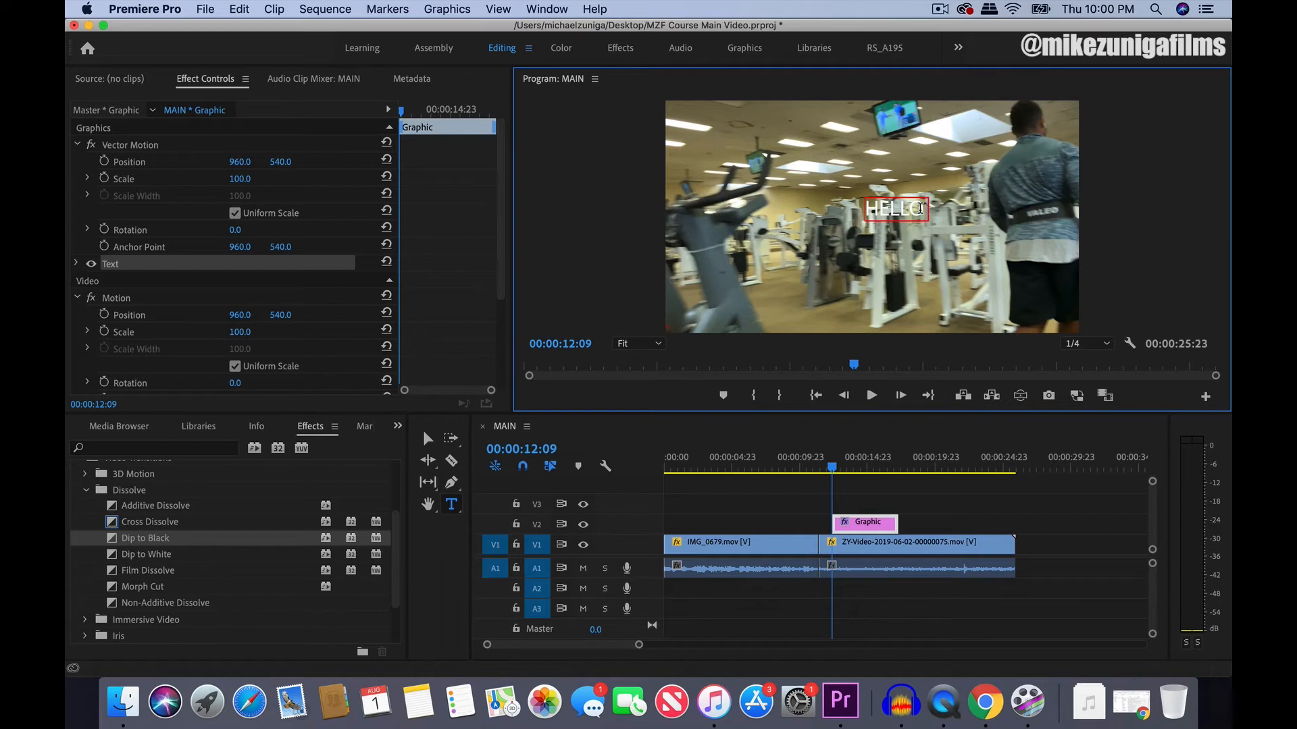
Step: Try extra filler letters after HELLO in the title, and erase them
{"action": "type", "text": "fdjafdjadfkdjf"}
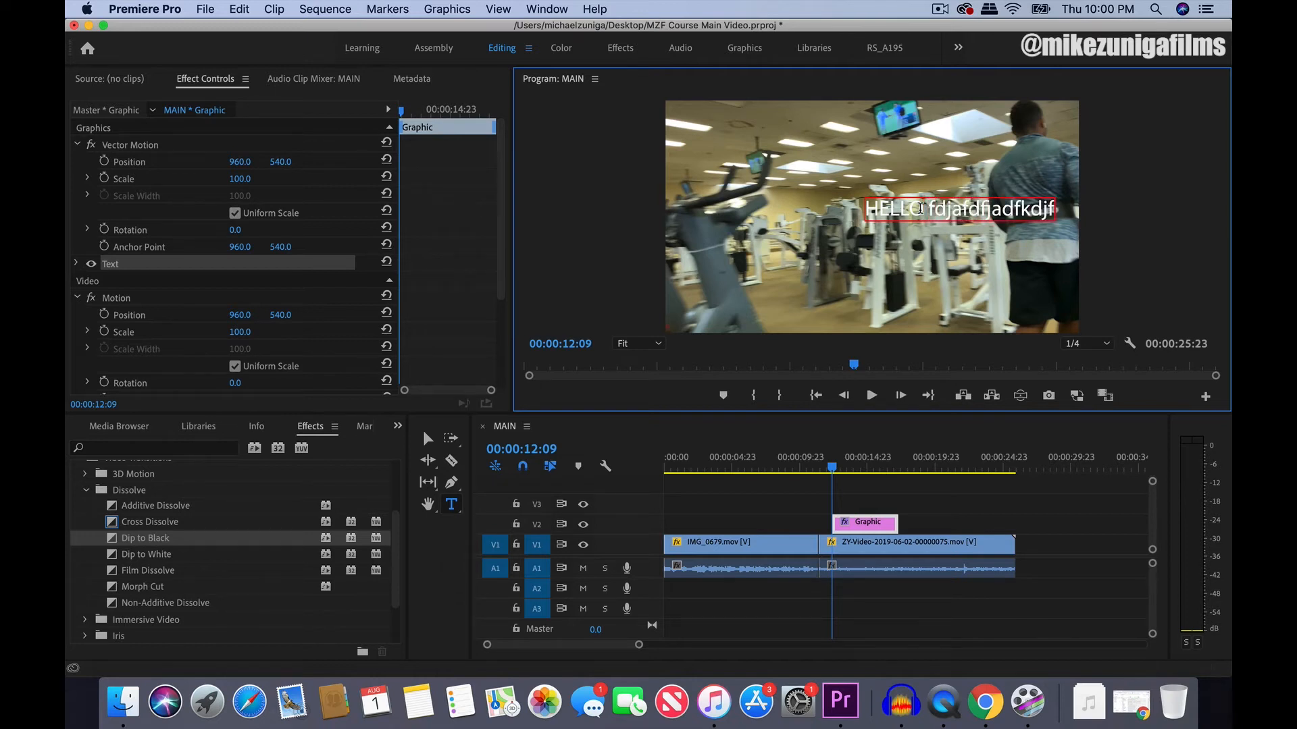
{"action": "key", "text": "BackSpace"}
{"action": "key", "text": "BackSpace"}
{"action": "key", "text": "BackSpace"}
{"action": "key", "text": "BackSpace"}
{"action": "key", "text": "BackSpace"}
{"action": "key", "text": "BackSpace"}
{"action": "key", "text": "BackSpace"}
{"action": "key", "text": "BackSpace"}
{"action": "key", "text": "BackSpace"}
{"action": "key", "text": "BackSpace"}
{"action": "key", "text": "BackSpace"}
{"action": "key", "text": "BackSpace"}
{"action": "key", "text": "BackSpace"}
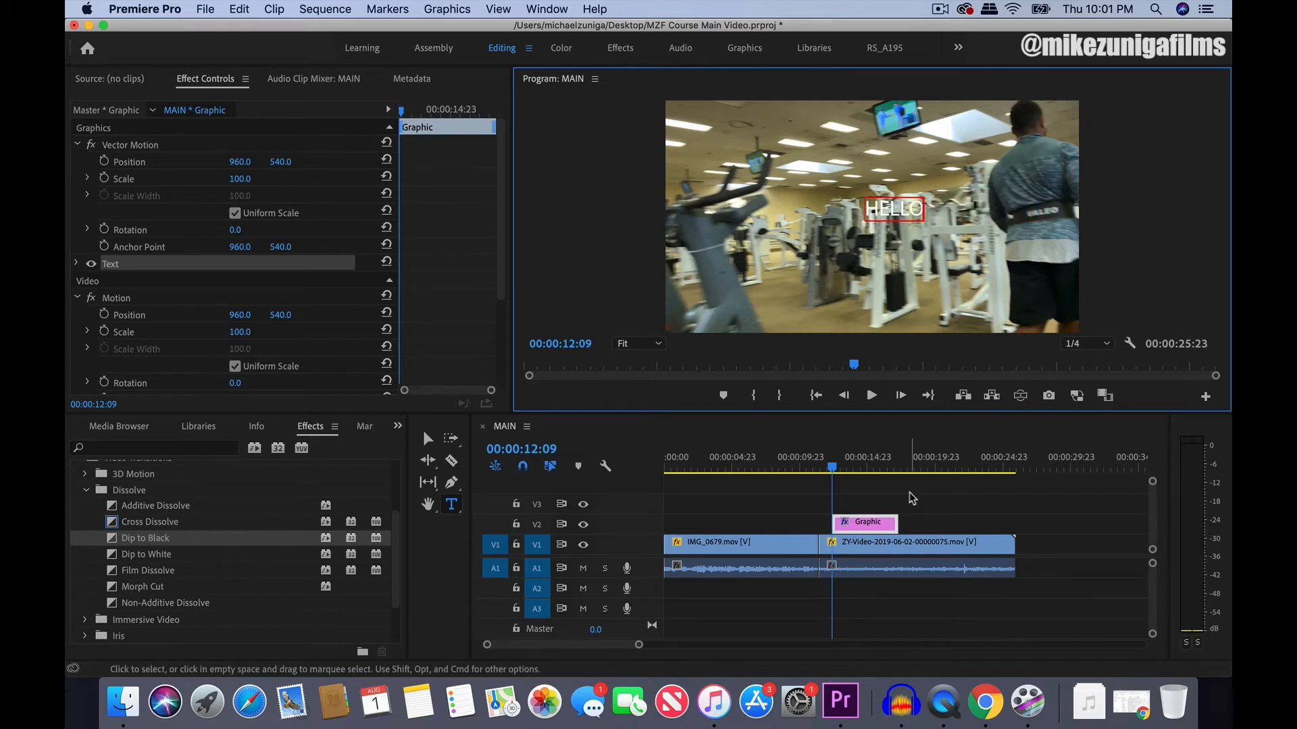
Step: Finish the text entry and move the HELLO title slightly toward the center of the frame with the Selection tool
{"action": "left_click", "coordinate": [912, 498]}
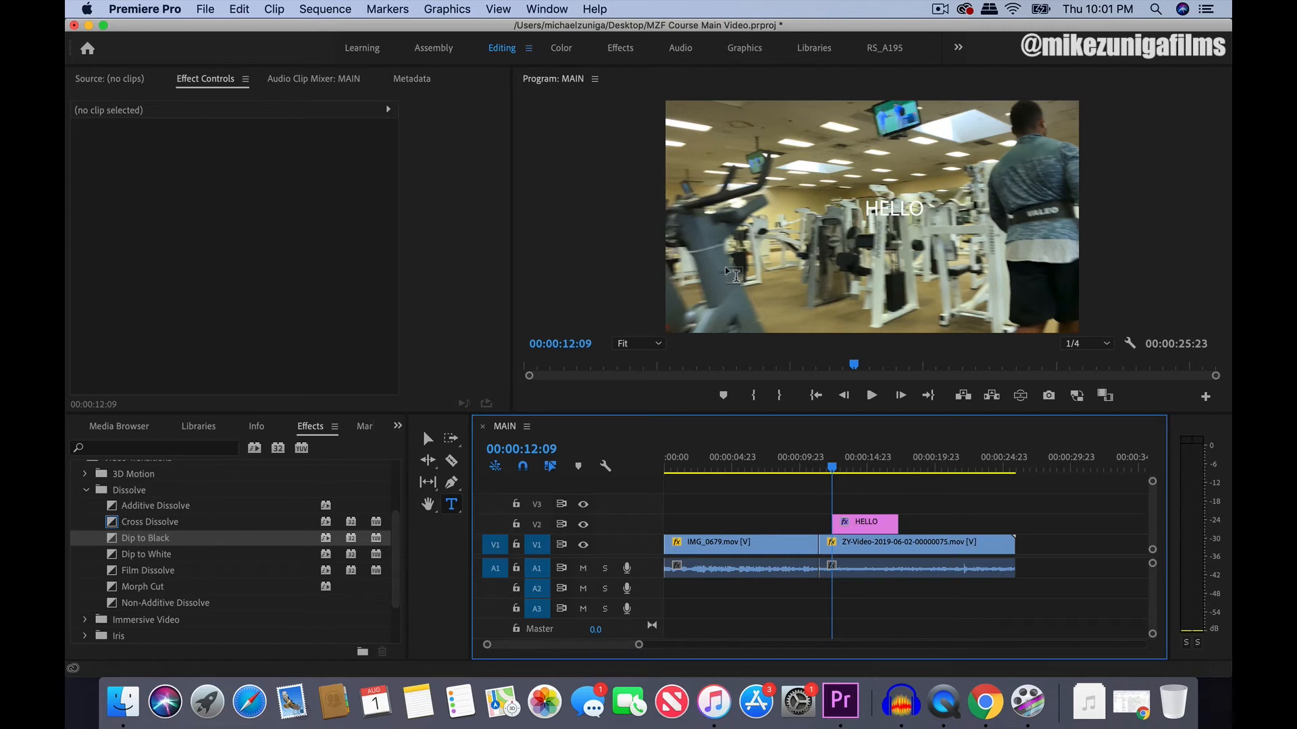
{"action": "key", "text": "v"}
{"action": "left_click", "coordinate": [903, 211]}
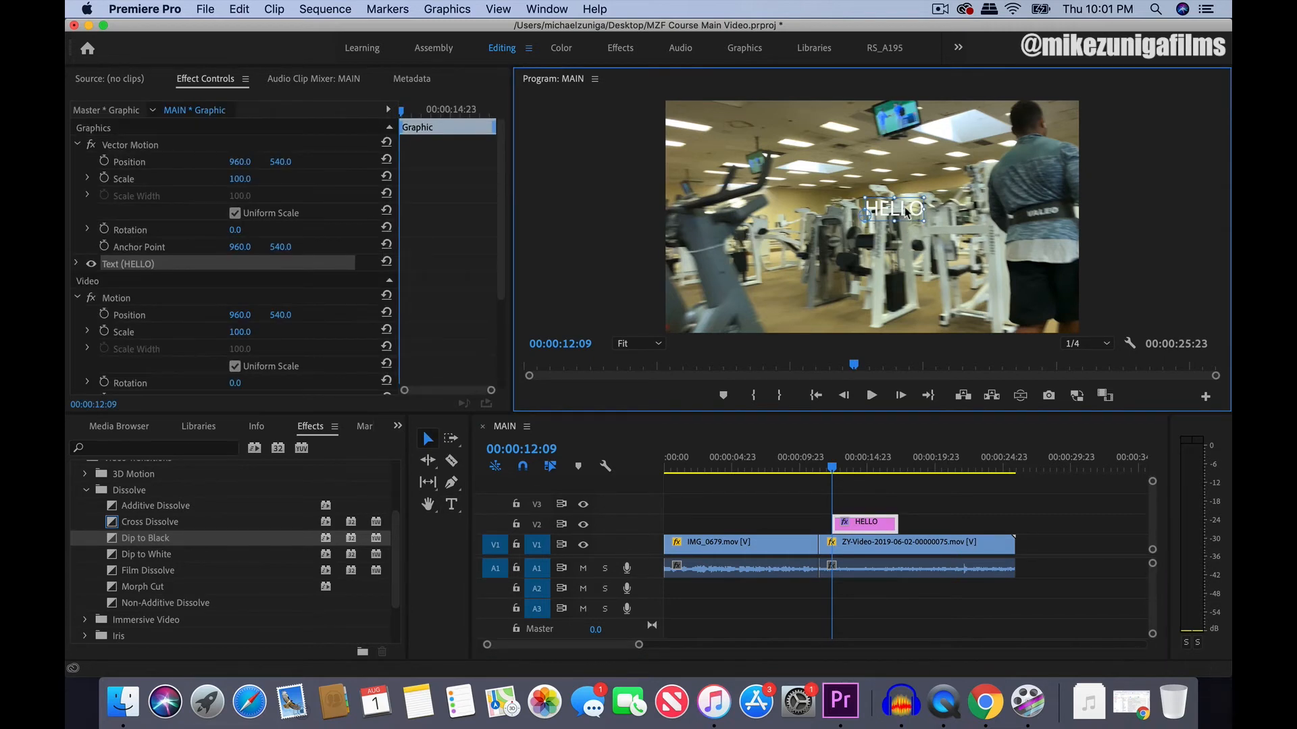
{"action": "mouse_move", "coordinate": [905, 213]}
{"action": "left_mouse_down"}
{"action": "mouse_move", "coordinate": [864, 217]}
{"action": "mouse_move", "coordinate": [906, 207]}
{"action": "mouse_move", "coordinate": [865, 194]}
{"action": "mouse_move", "coordinate": [840, 172]}
{"action": "mouse_move", "coordinate": [845, 156]}
{"action": "mouse_move", "coordinate": [878, 155]}
{"action": "mouse_move", "coordinate": [898, 186]}
{"action": "mouse_move", "coordinate": [892, 220]}
{"action": "left_mouse_up"}
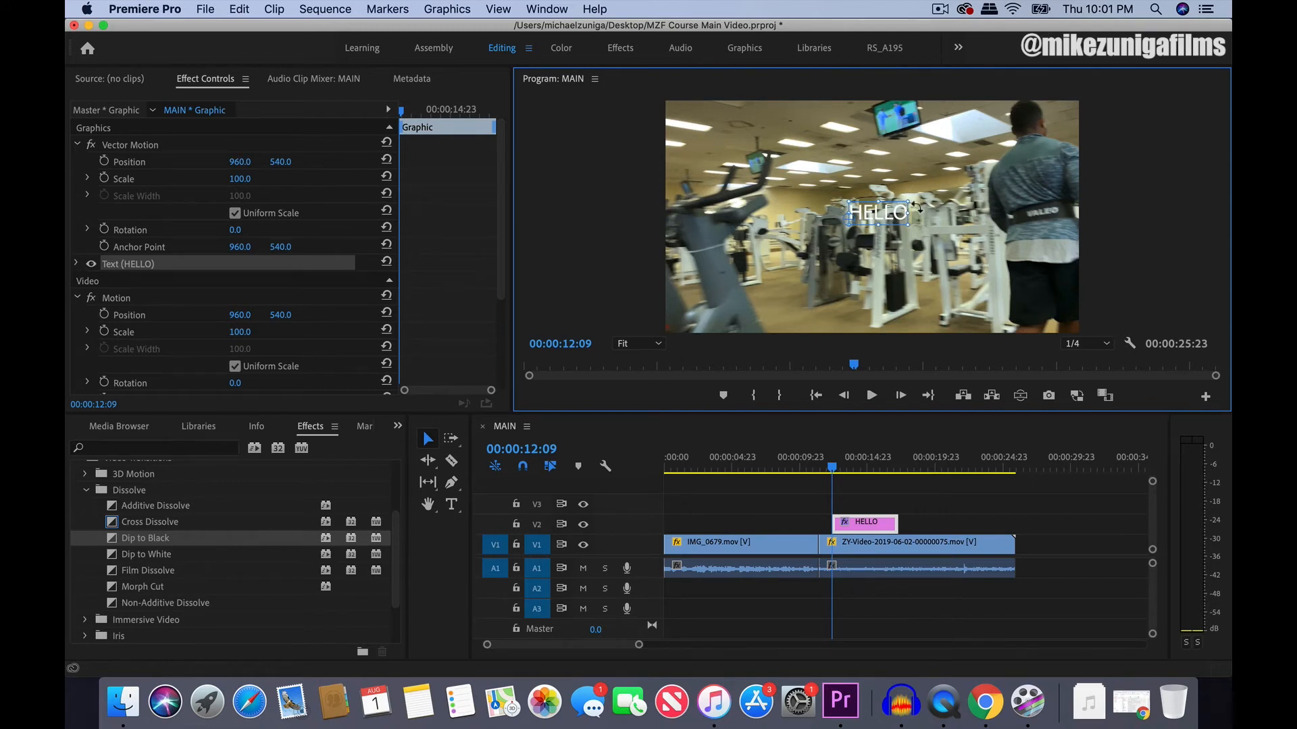
{"action": "mouse_move", "coordinate": [913, 198]}
{"action": "left_mouse_down"}
{"action": "mouse_move", "coordinate": [947, 180]}
{"action": "mouse_move", "coordinate": [909, 201]}
{"action": "left_mouse_up"}
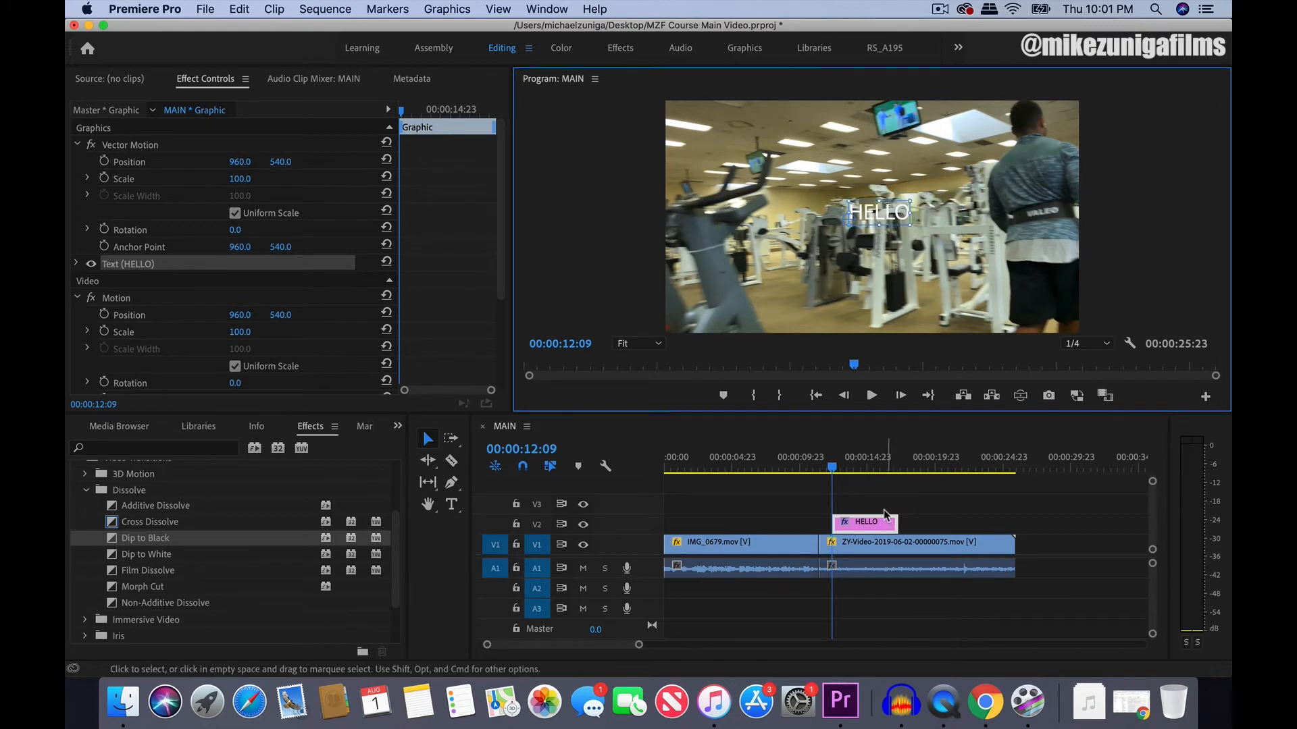
Step: Select the HELLO graphic on V2 and play through it to check where the title ends
{"action": "left_click", "coordinate": [860, 482]}
{"action": "left_click", "coordinate": [860, 527]}
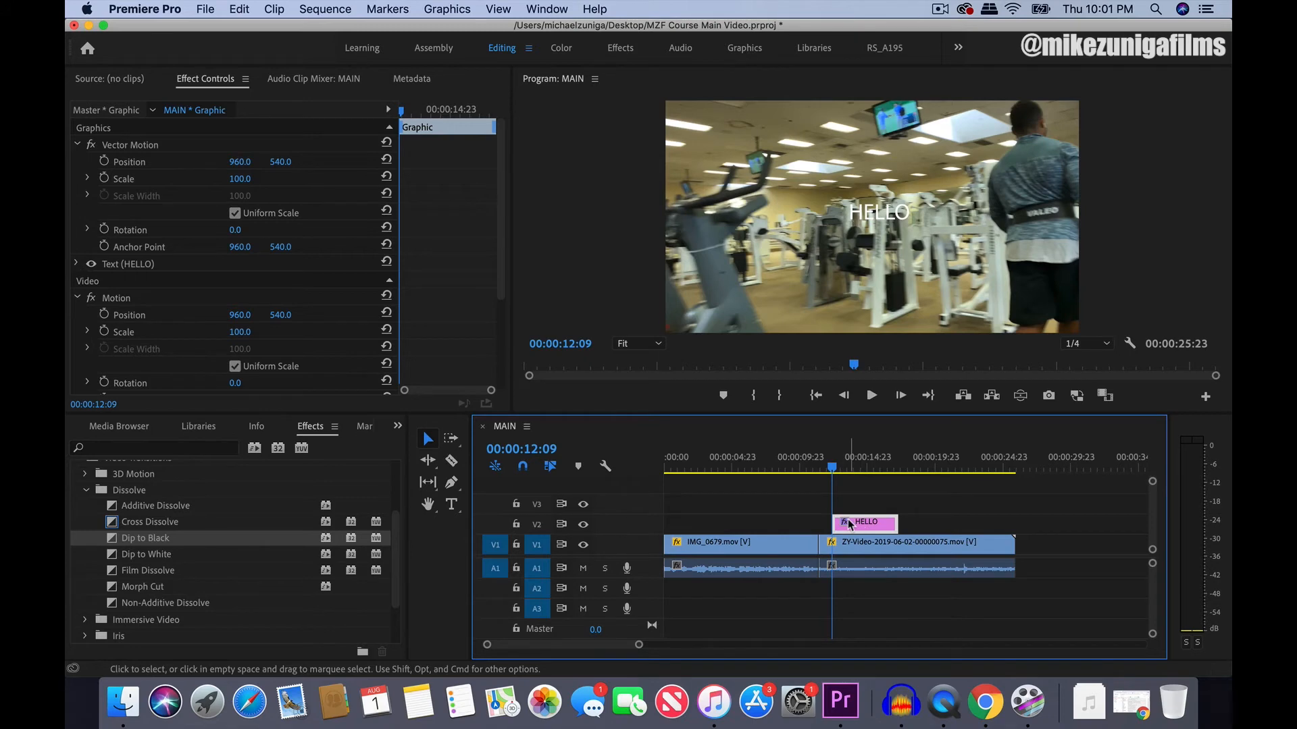
{"action": "key", "text": "space"}
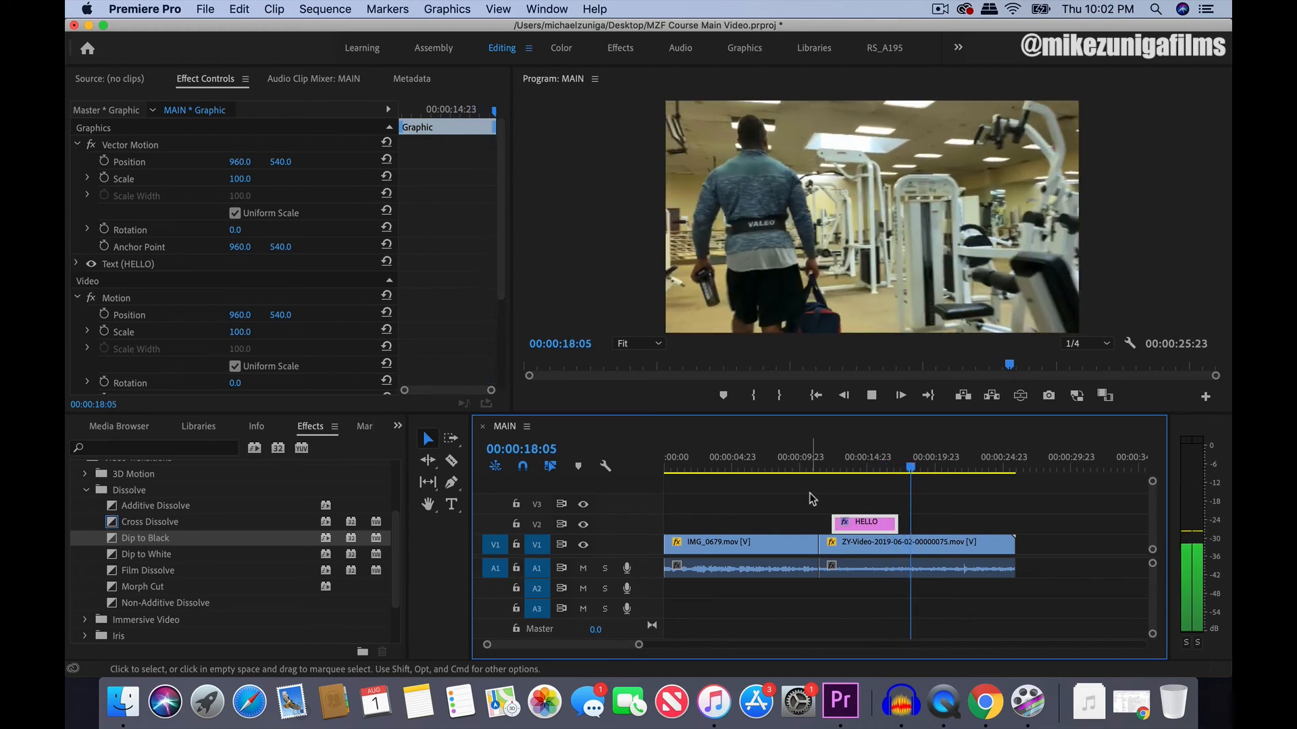
{"action": "key", "text": "space"}
{"action": "left_click", "coordinate": [898, 460]}
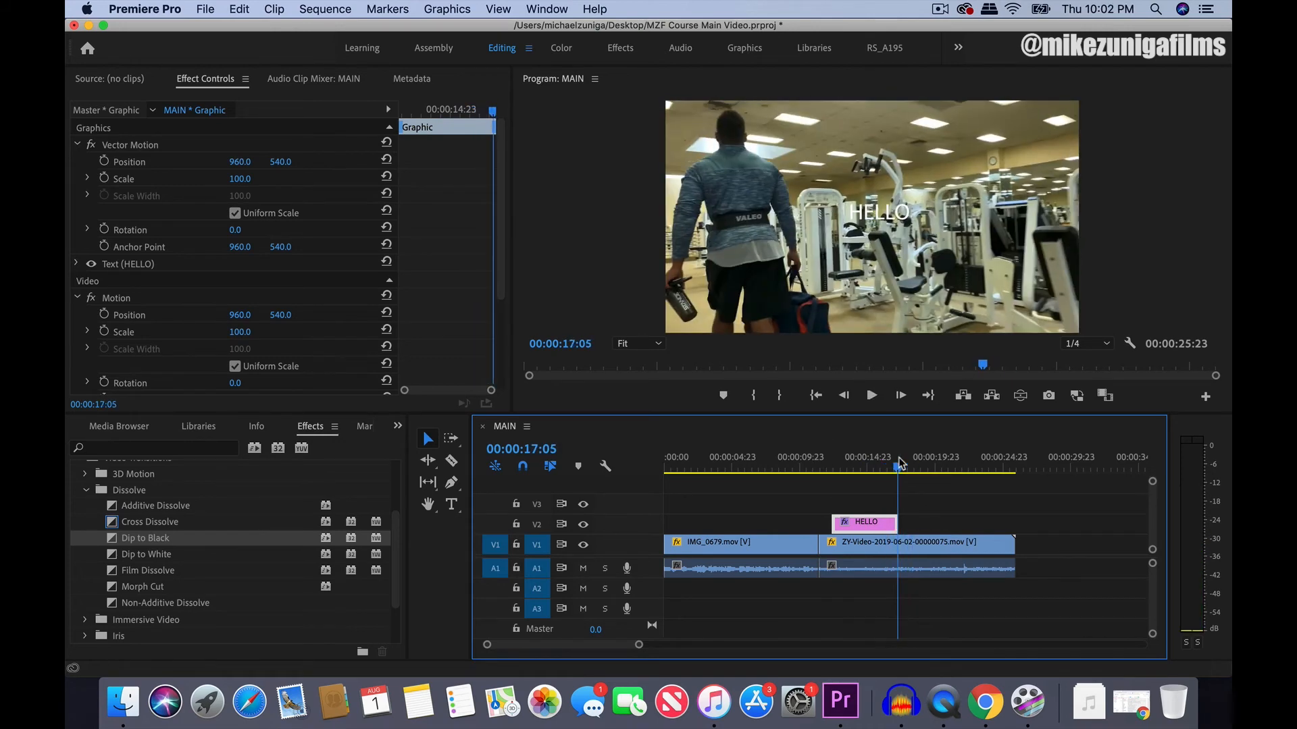
Step: Show the HELLO title's source text settings at 00:00:14:04 and look through its available fonts and font styles
{"action": "left_click", "coordinate": [857, 461]}
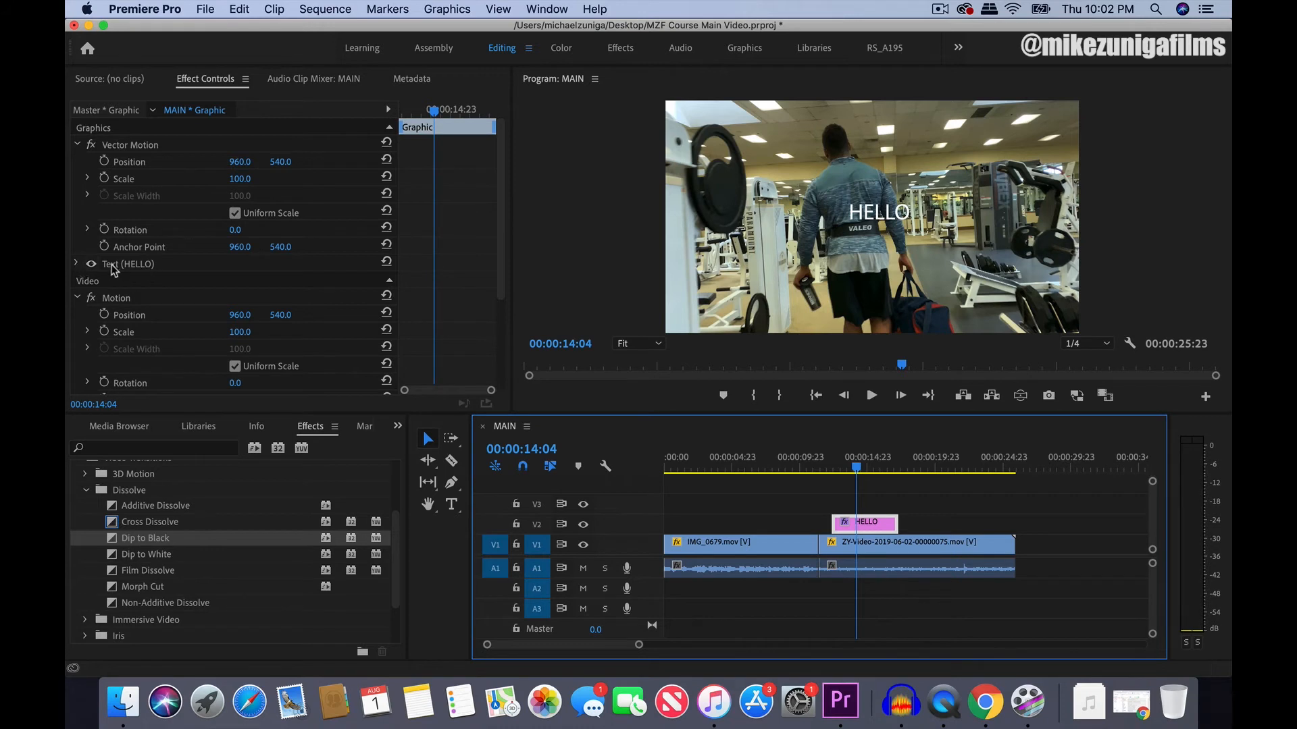
{"action": "left_click", "coordinate": [78, 264]}
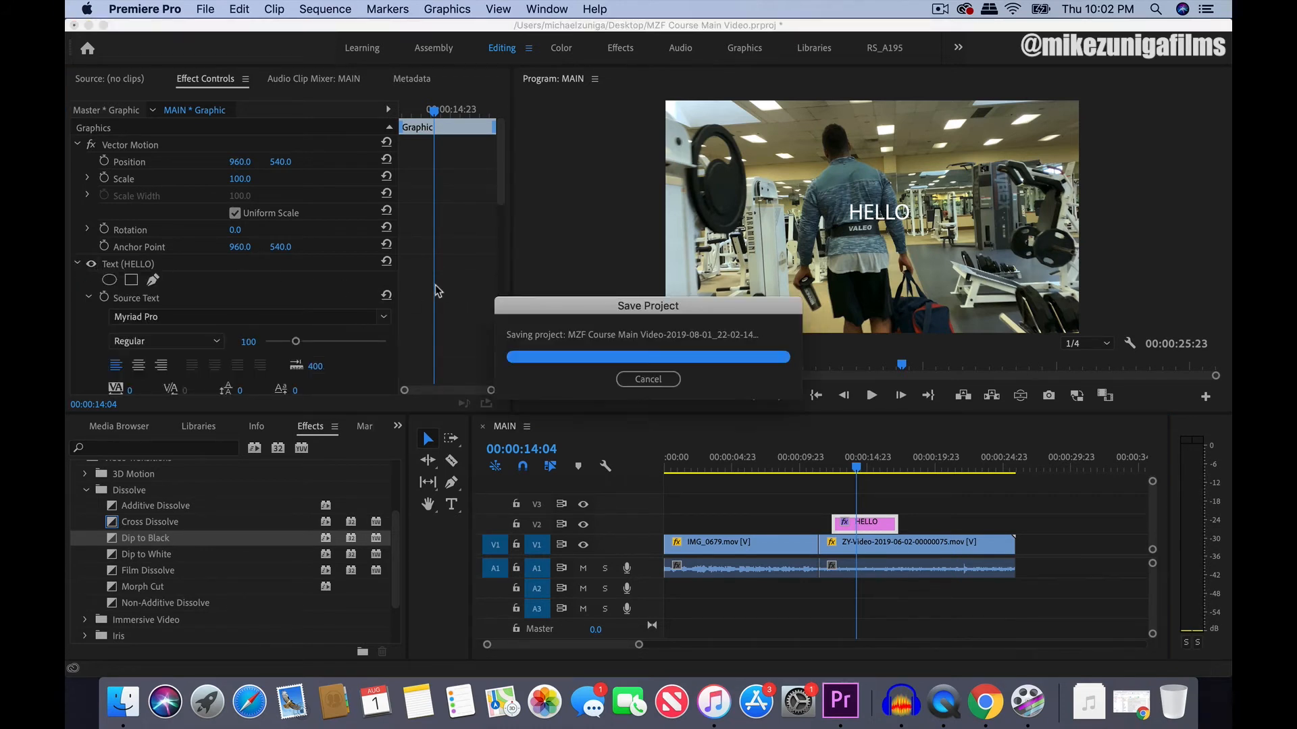
{"action": "scroll", "coordinate": [437, 291], "scroll_direction": "down", "scroll_amount": 3}
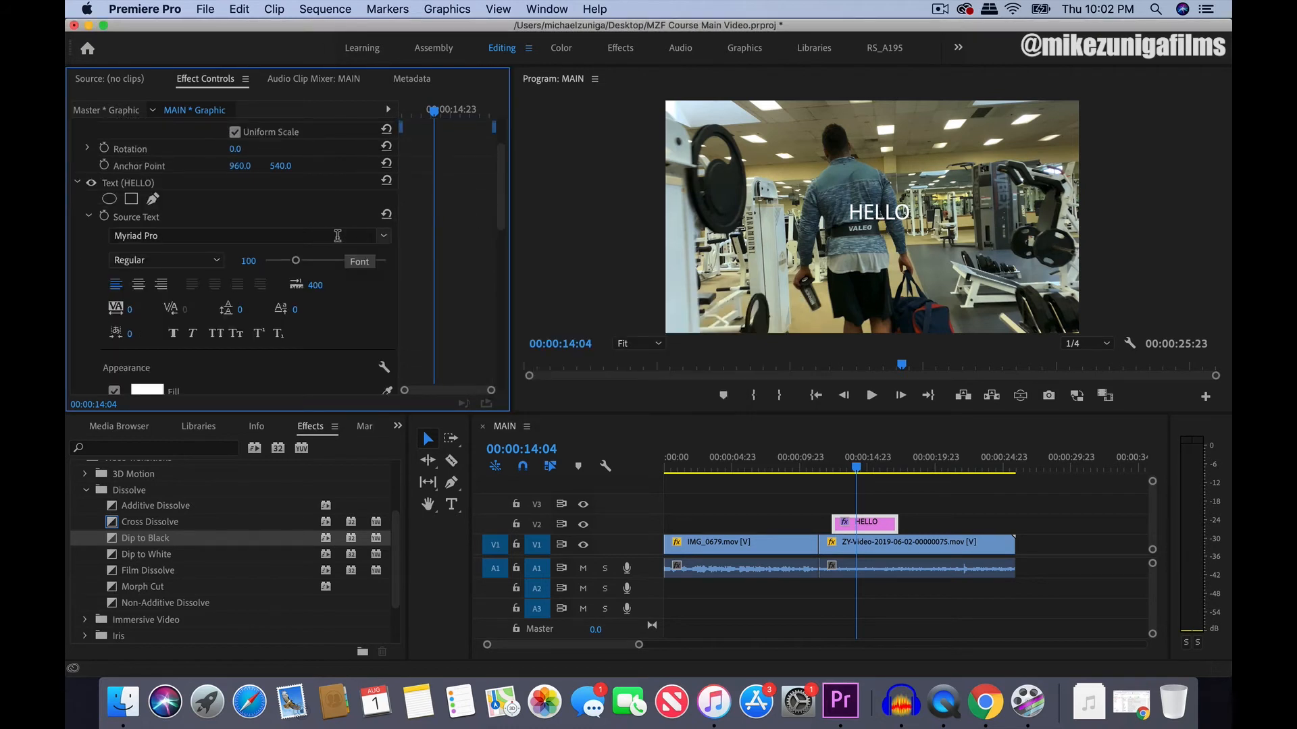
{"action": "left_click", "coordinate": [383, 237]}
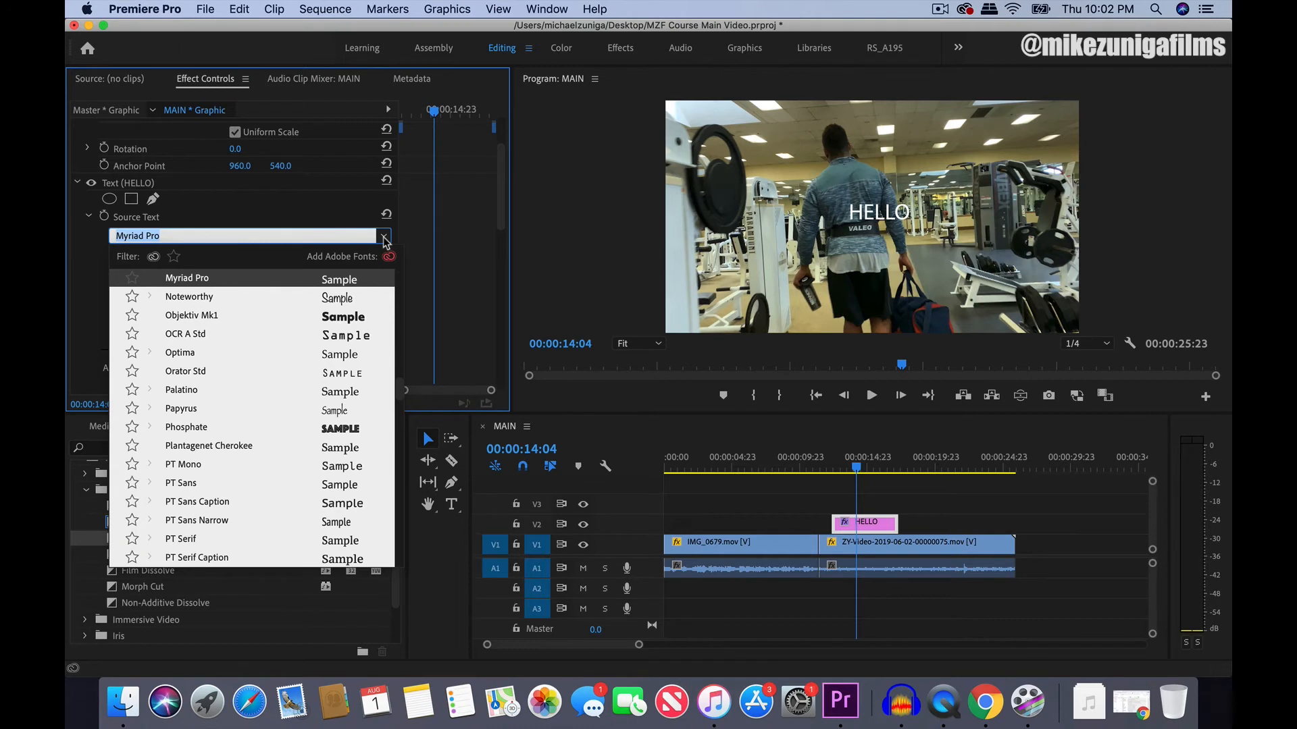
{"action": "left_click", "coordinate": [384, 240]}
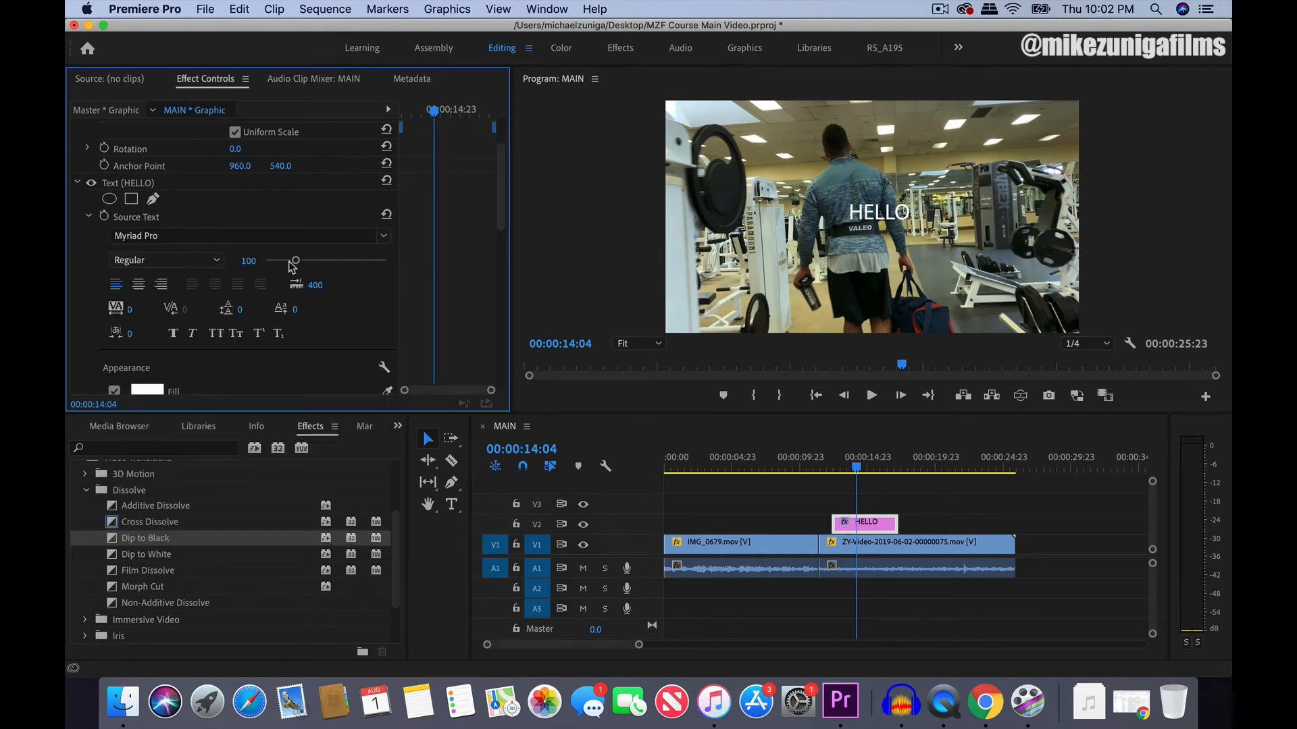
{"action": "left_click", "coordinate": [209, 261]}
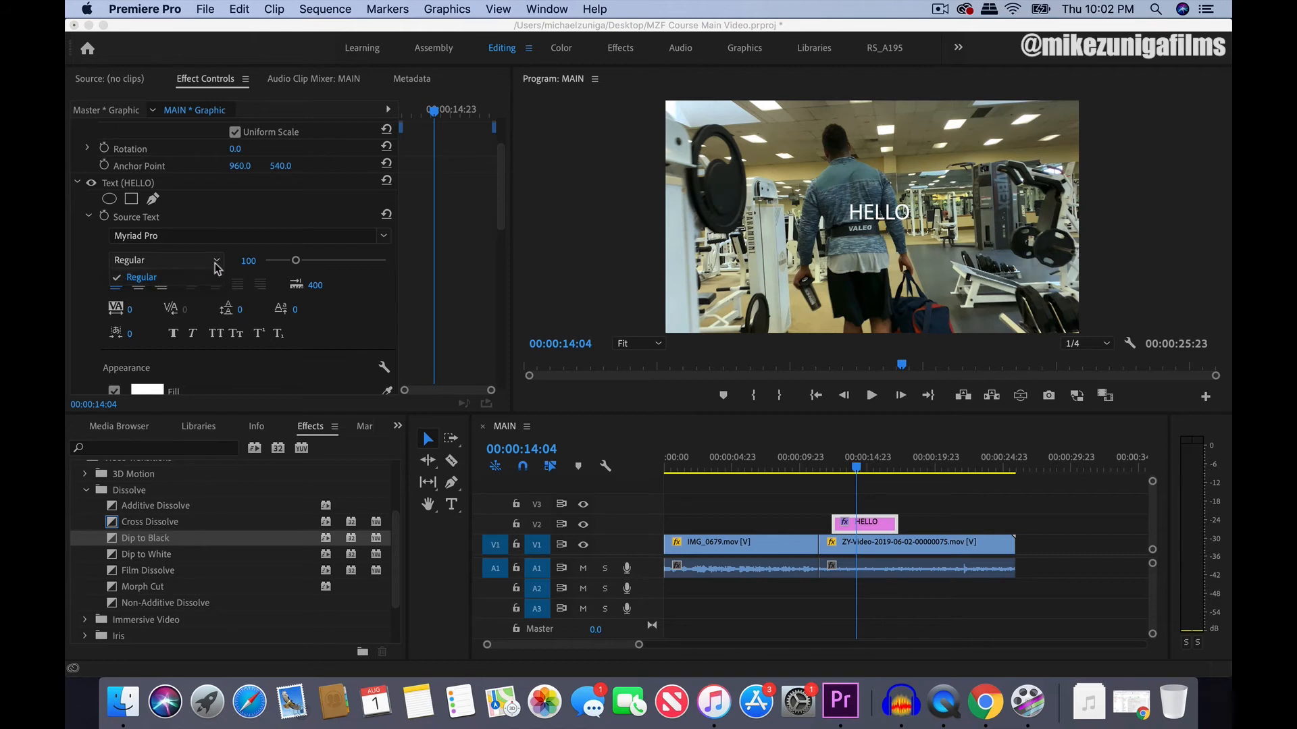
{"action": "left_click", "coordinate": [346, 233]}
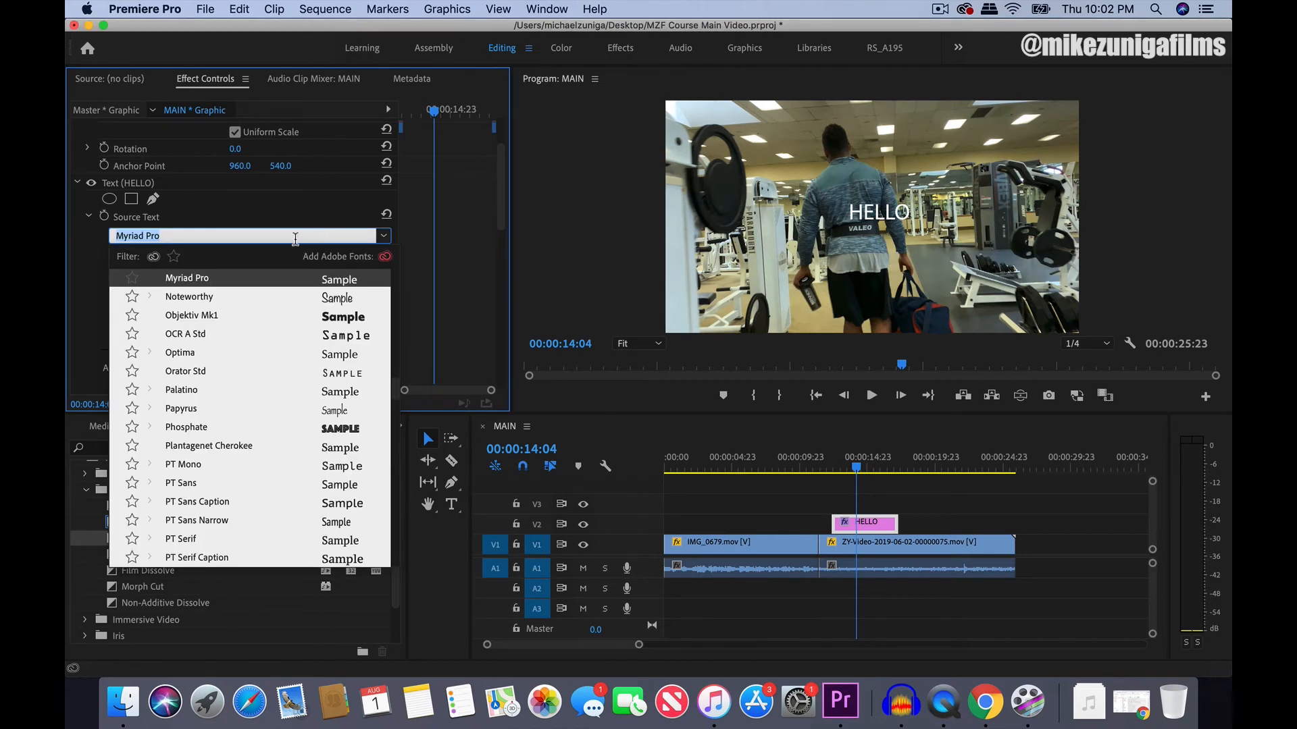
{"action": "left_click", "coordinate": [477, 265]}
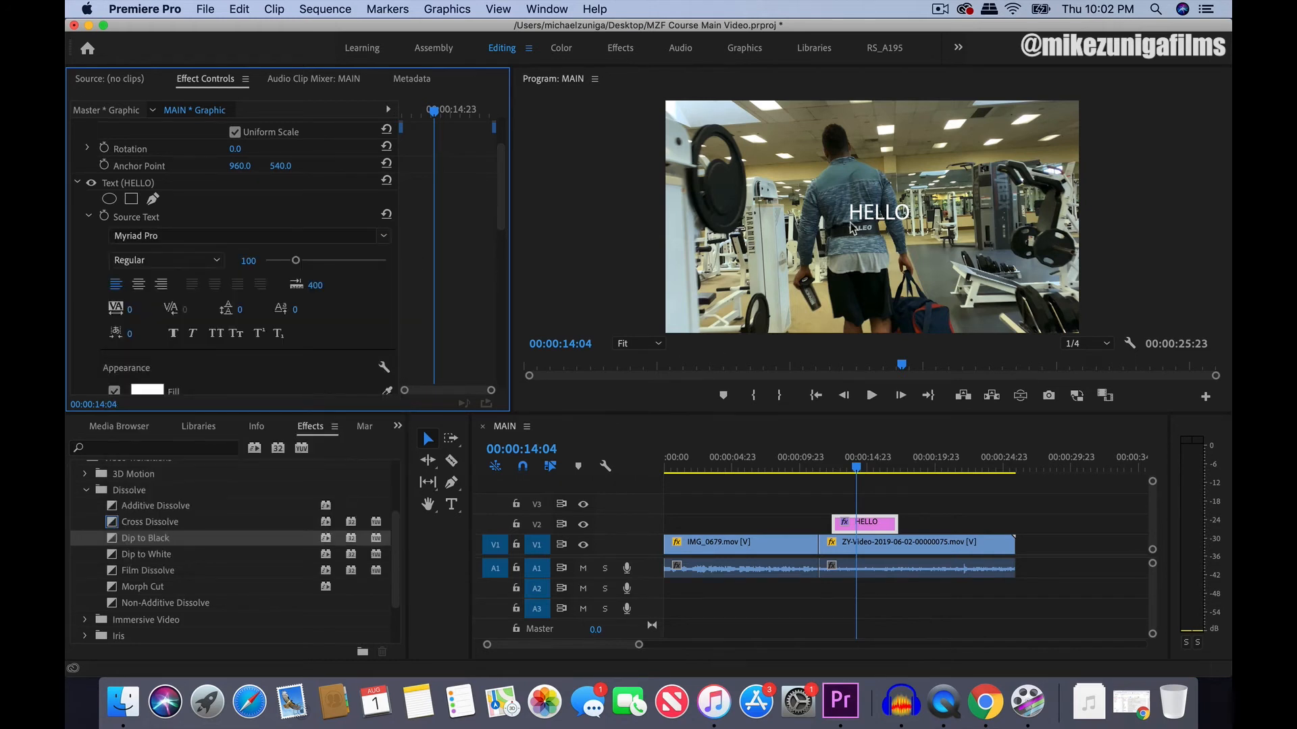
Step: Select the HELLO text with the Type tool, set its font to Arial Bold, and deselect the title
{"action": "left_click", "coordinate": [880, 221]}
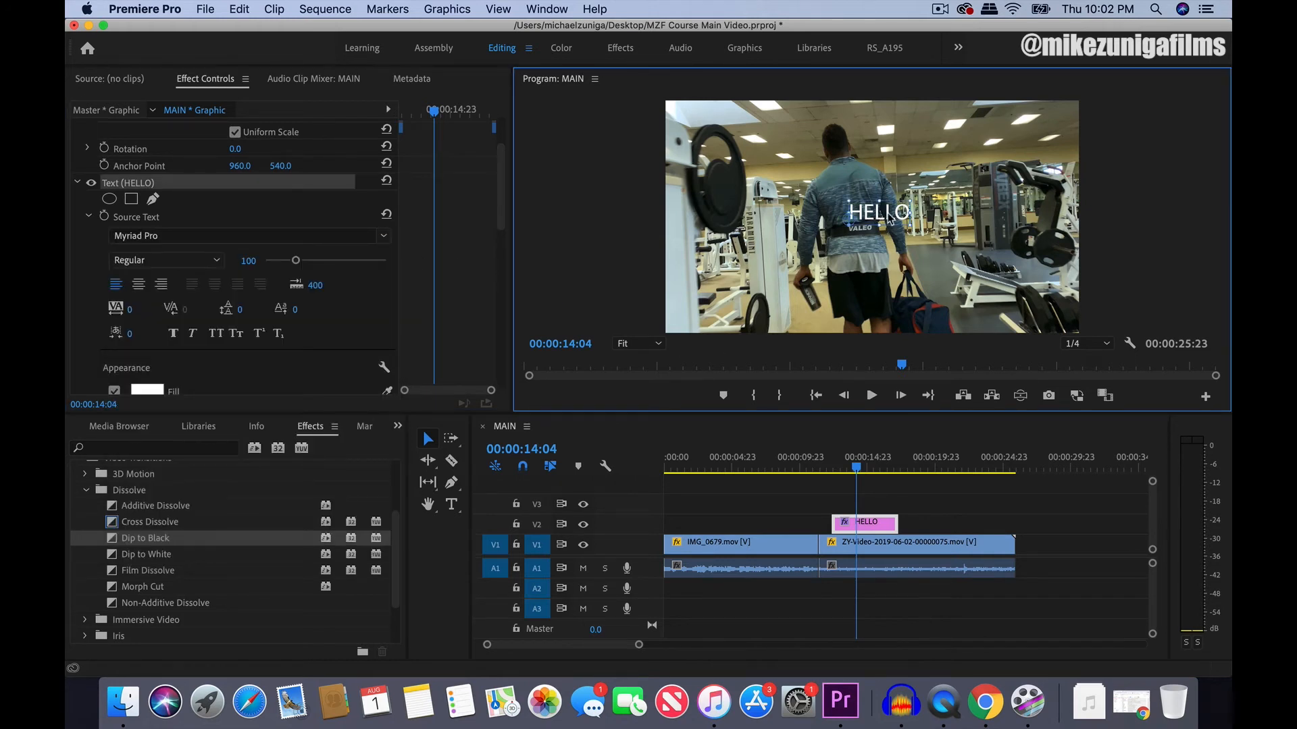
{"action": "key", "text": "t"}
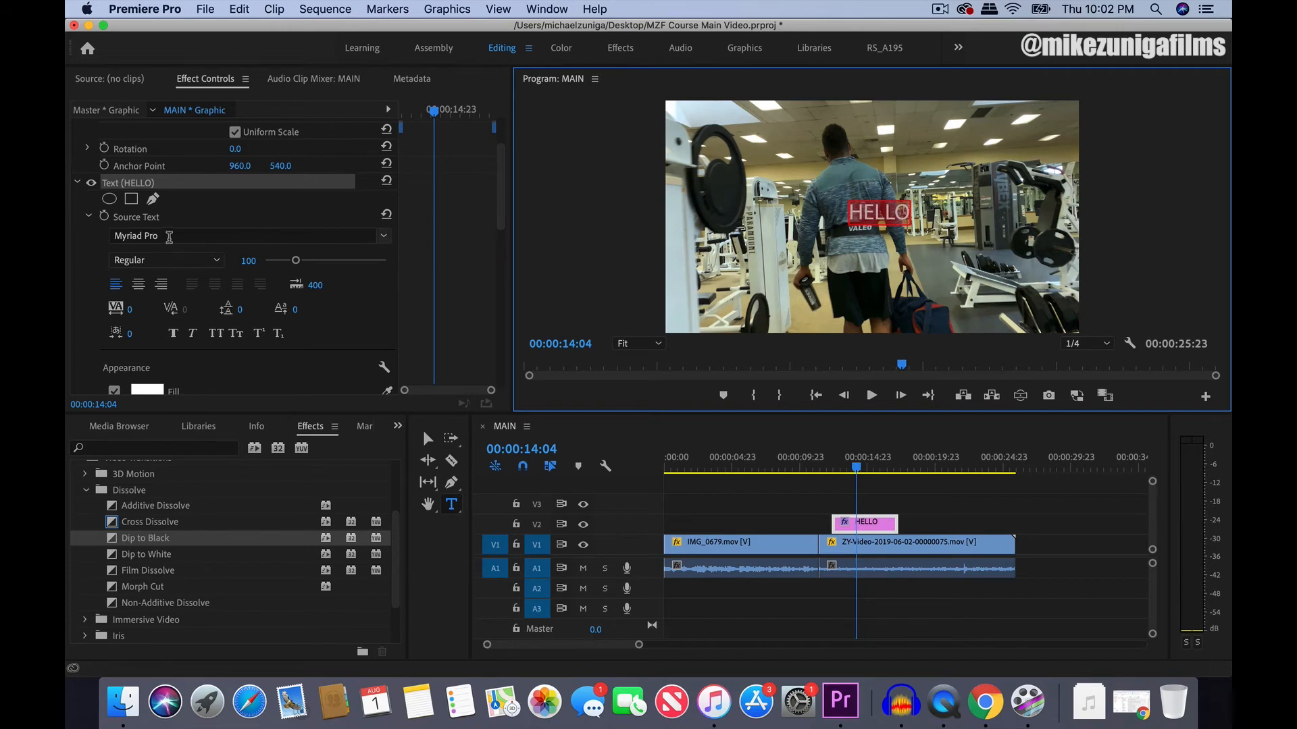
{"action": "left_click", "coordinate": [169, 237]}
{"action": "type", "text": "arial"}
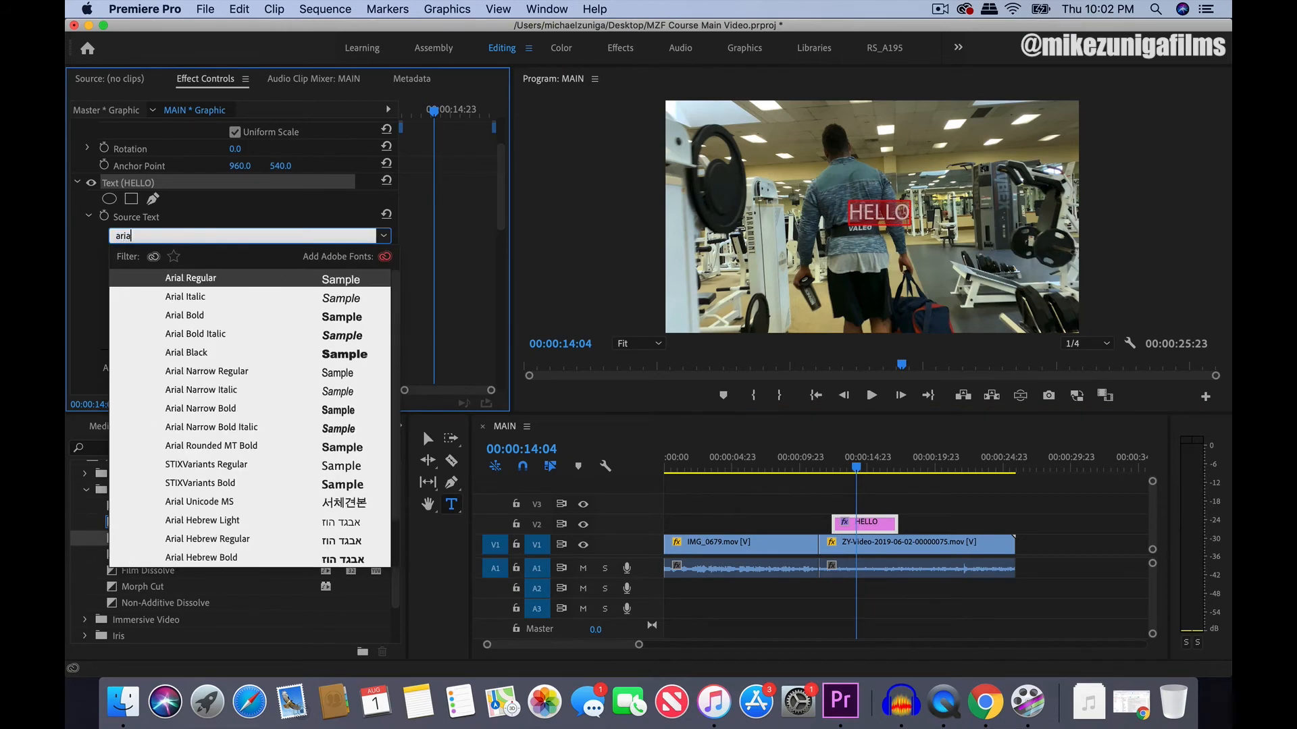
{"action": "left_click", "coordinate": [226, 316]}
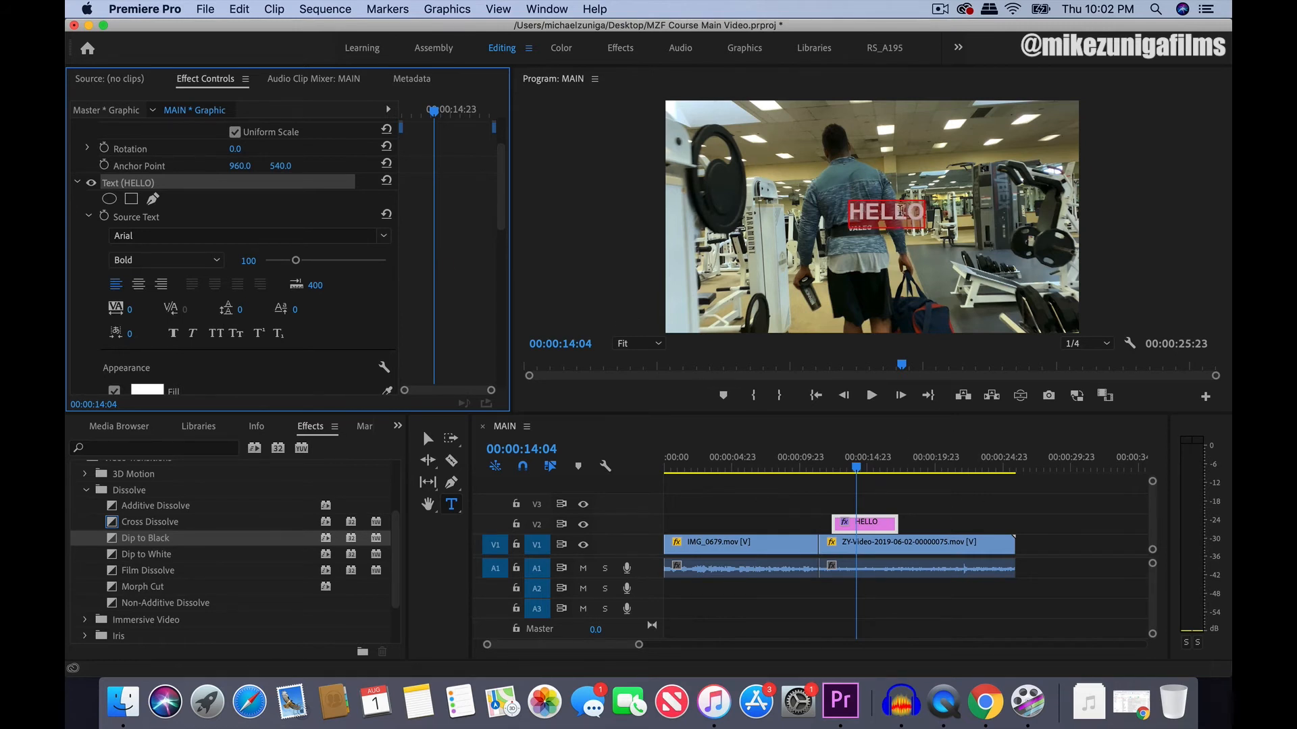
{"action": "left_click", "coordinate": [930, 501]}
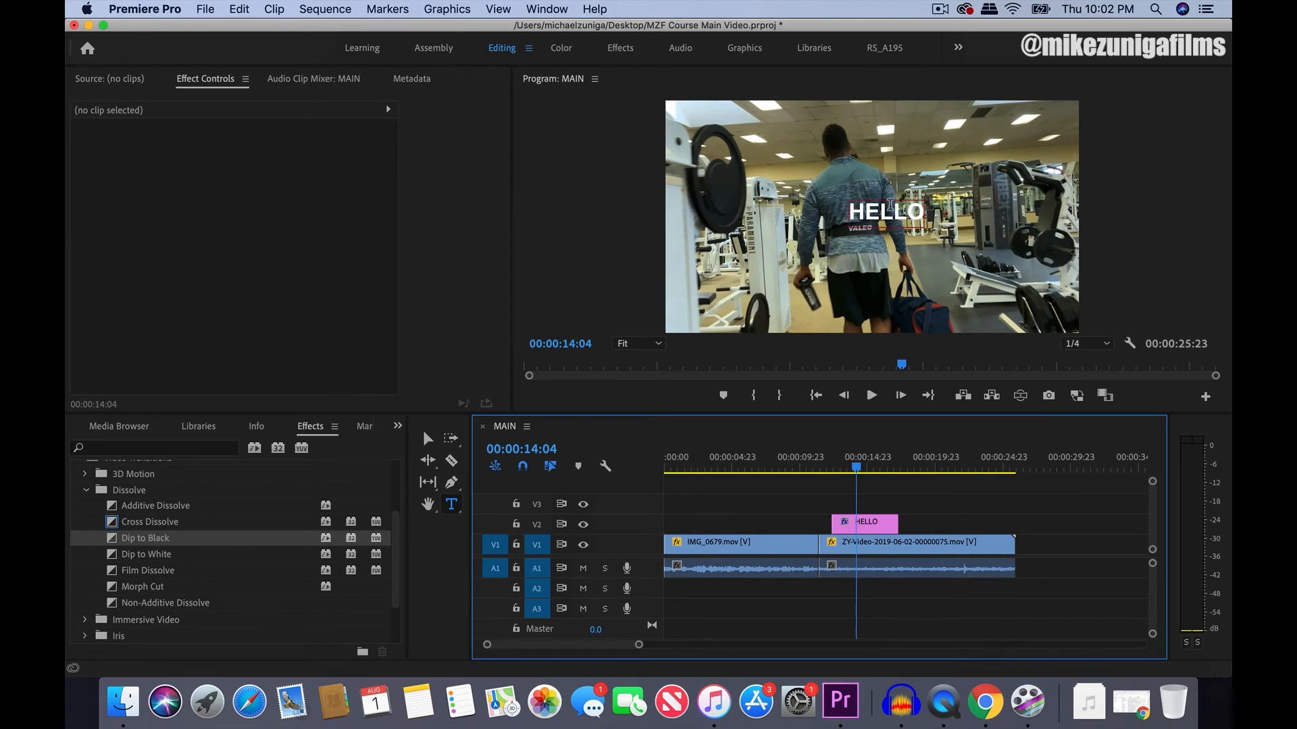
Step: Move the HELLO title slightly left in the frame with the Selection tool to recenter it
{"action": "key", "text": "v"}
{"action": "left_click", "coordinate": [876, 218]}
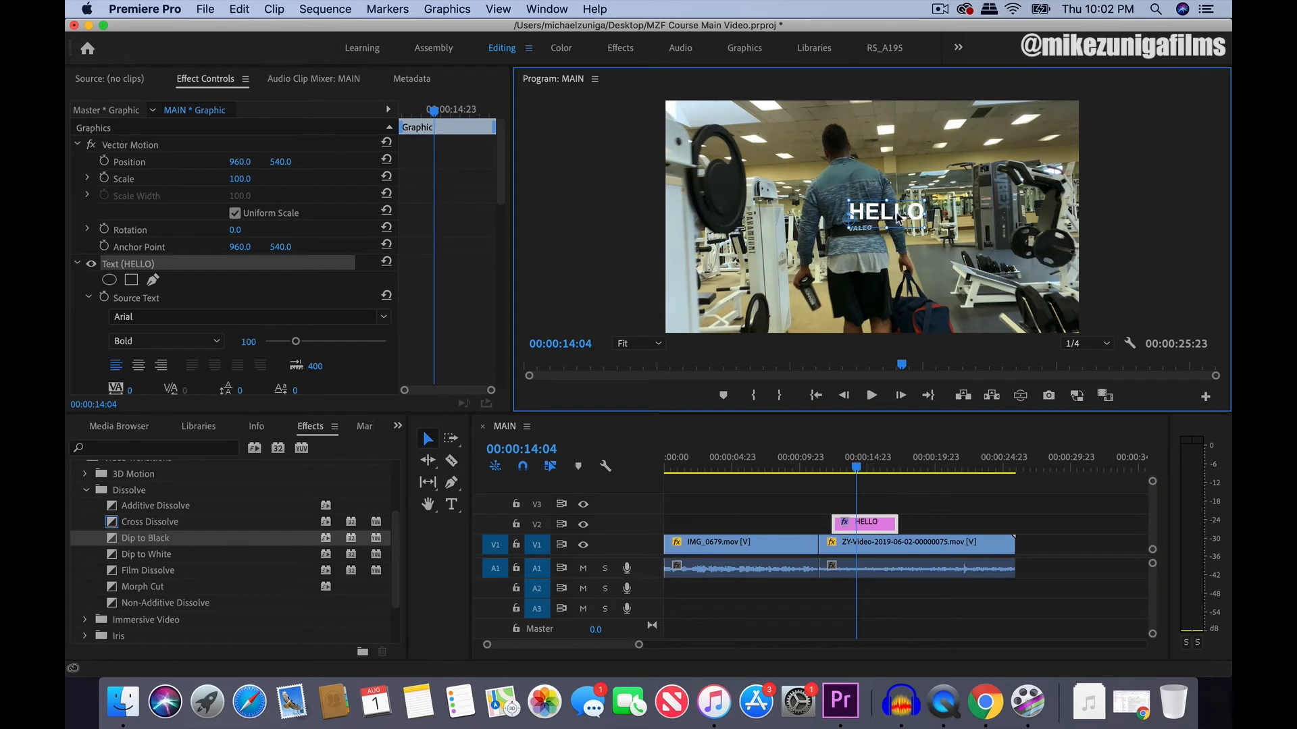
{"action": "left_click_drag", "start_coordinate": [885, 213], "coordinate": [874, 211]}
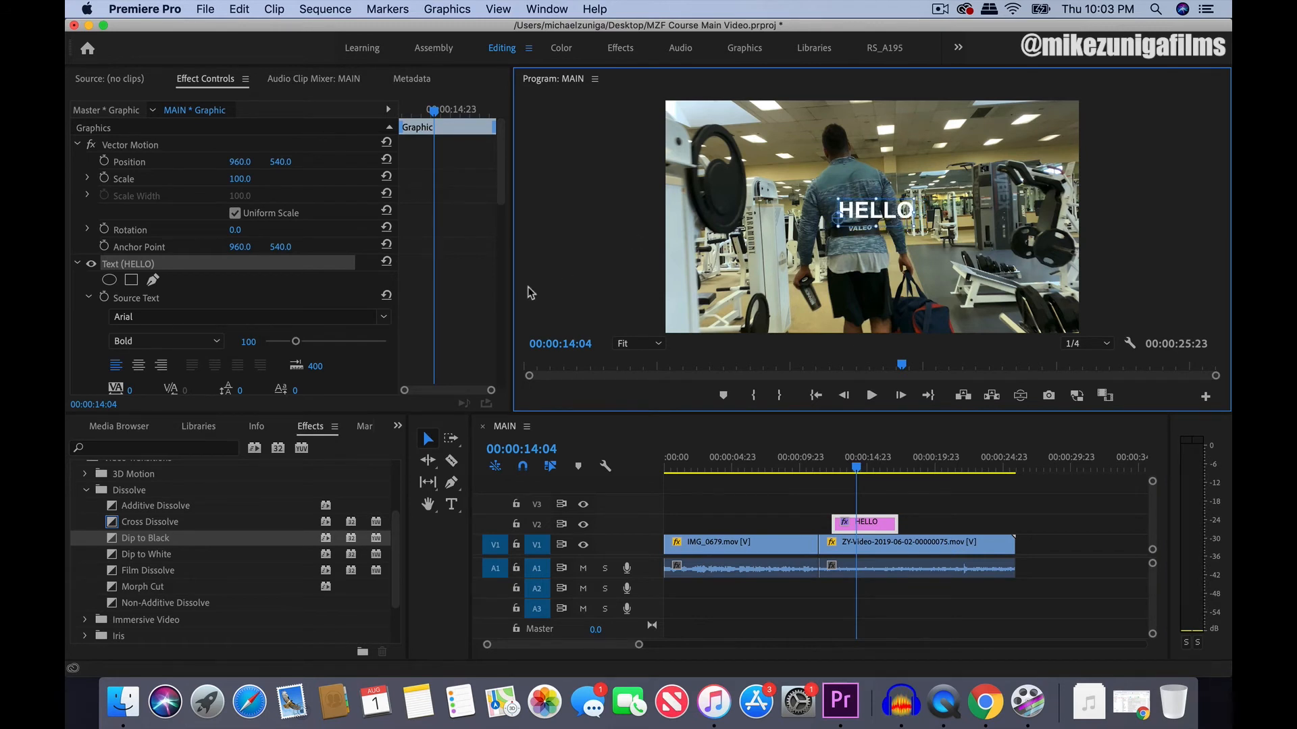
{"action": "scroll", "coordinate": [424, 314], "scroll_direction": "down", "scroll_amount": 4}
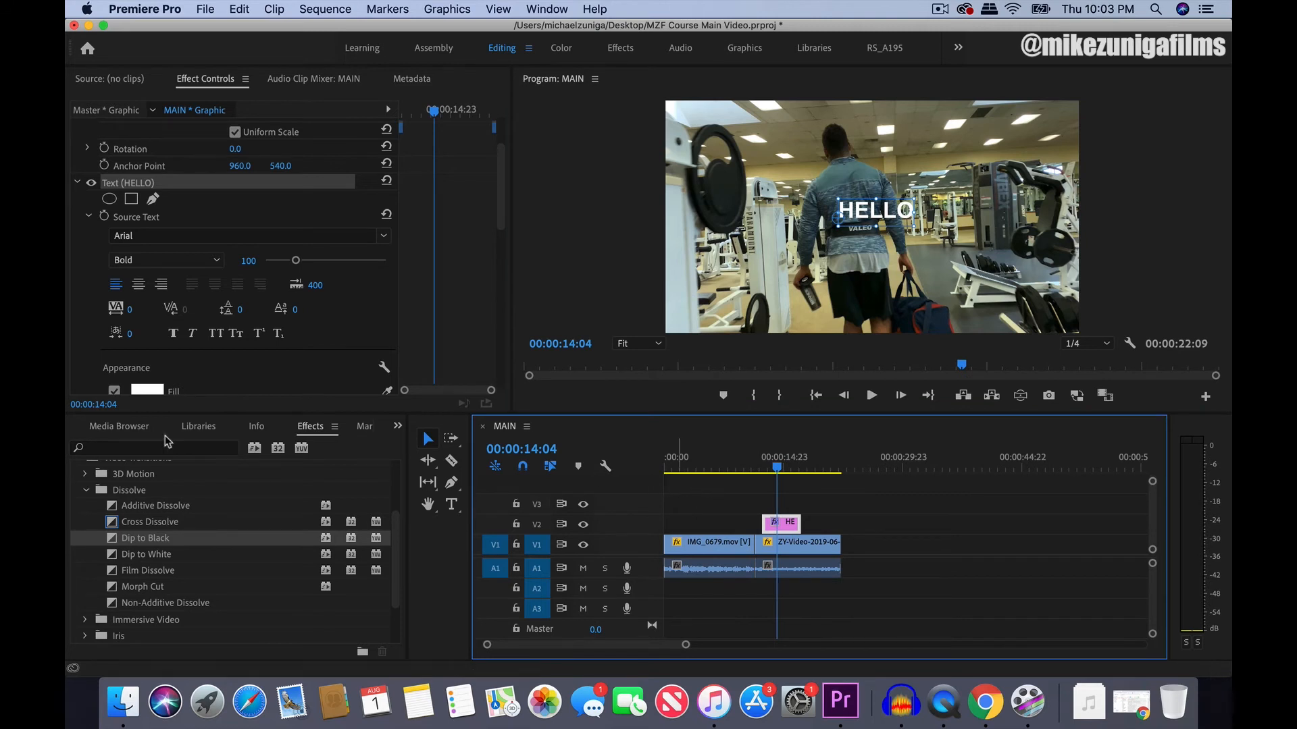
Step: Open the Workout bin inside B-Roll and load ZY-Video-2019-06-02-00000073.mov into the Source monitor
{"action": "left_click", "coordinate": [125, 80]}
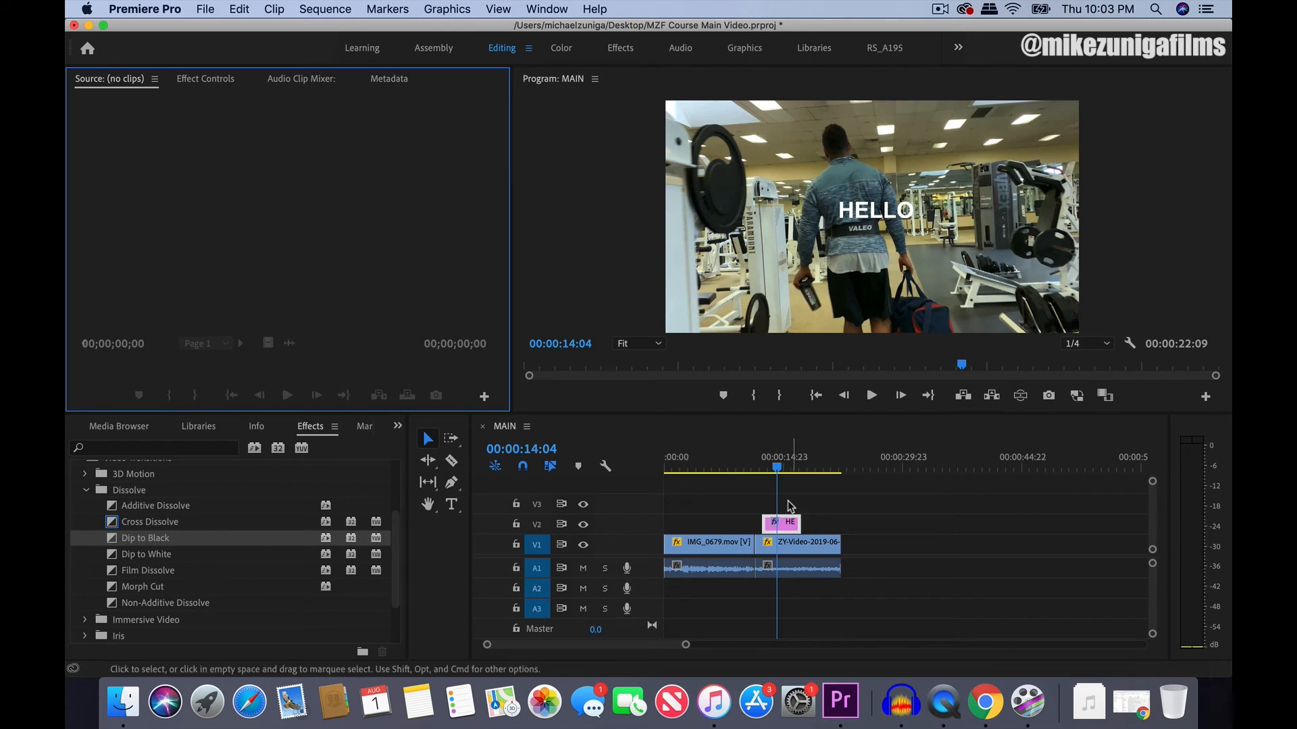
{"action": "left_click", "coordinate": [398, 426]}
{"action": "left_click", "coordinate": [427, 448]}
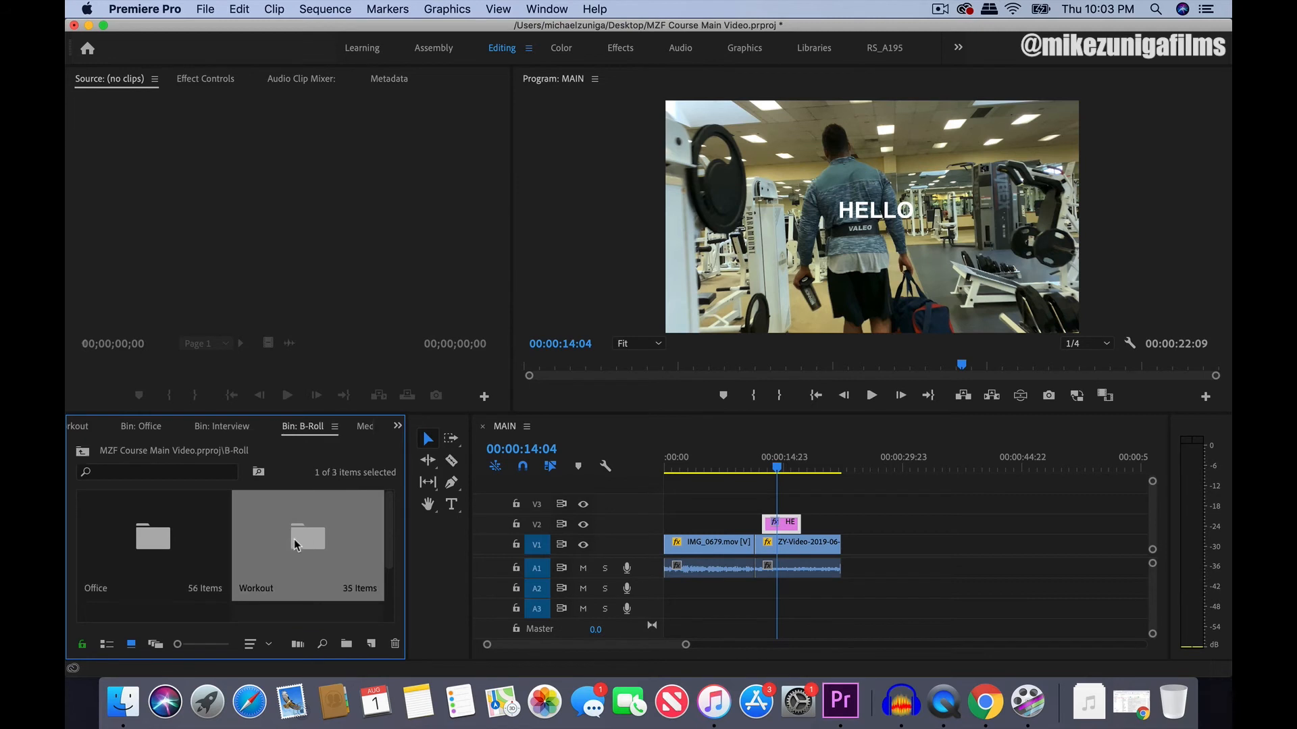
{"action": "double_click", "coordinate": [300, 545]}
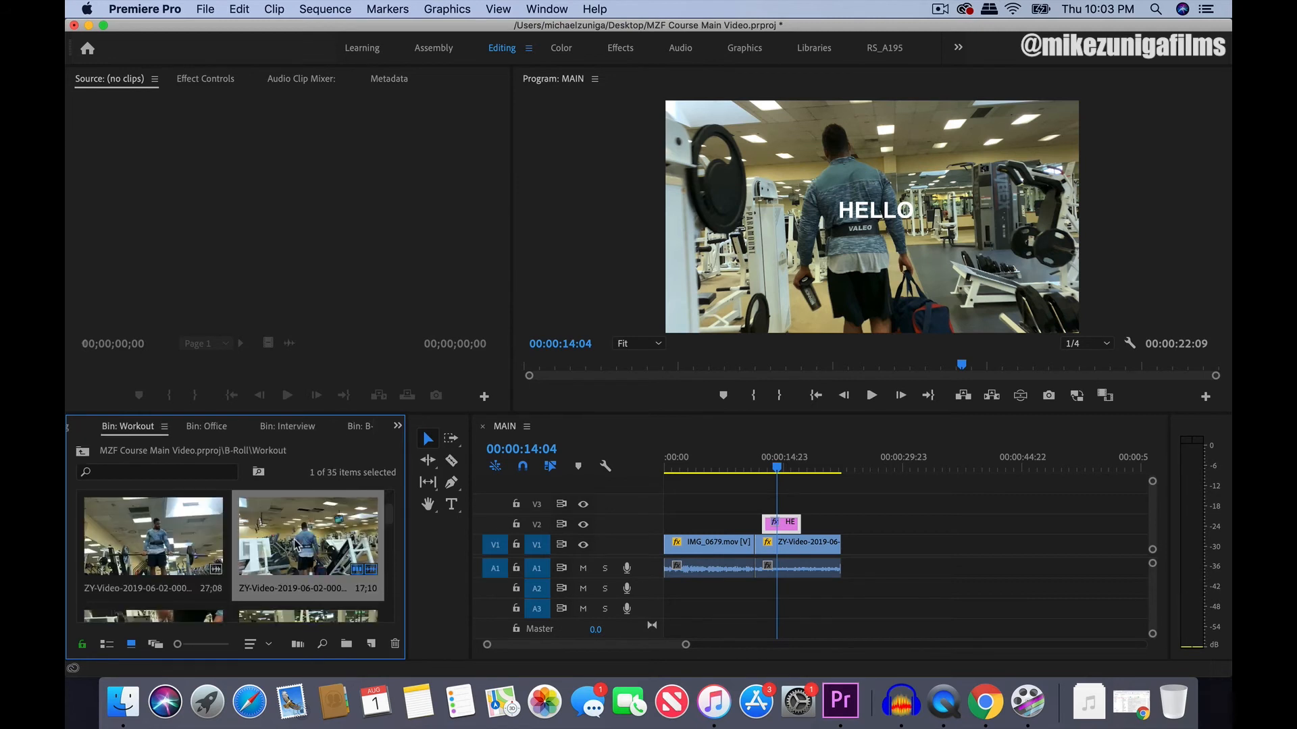
{"action": "double_click", "coordinate": [160, 536]}
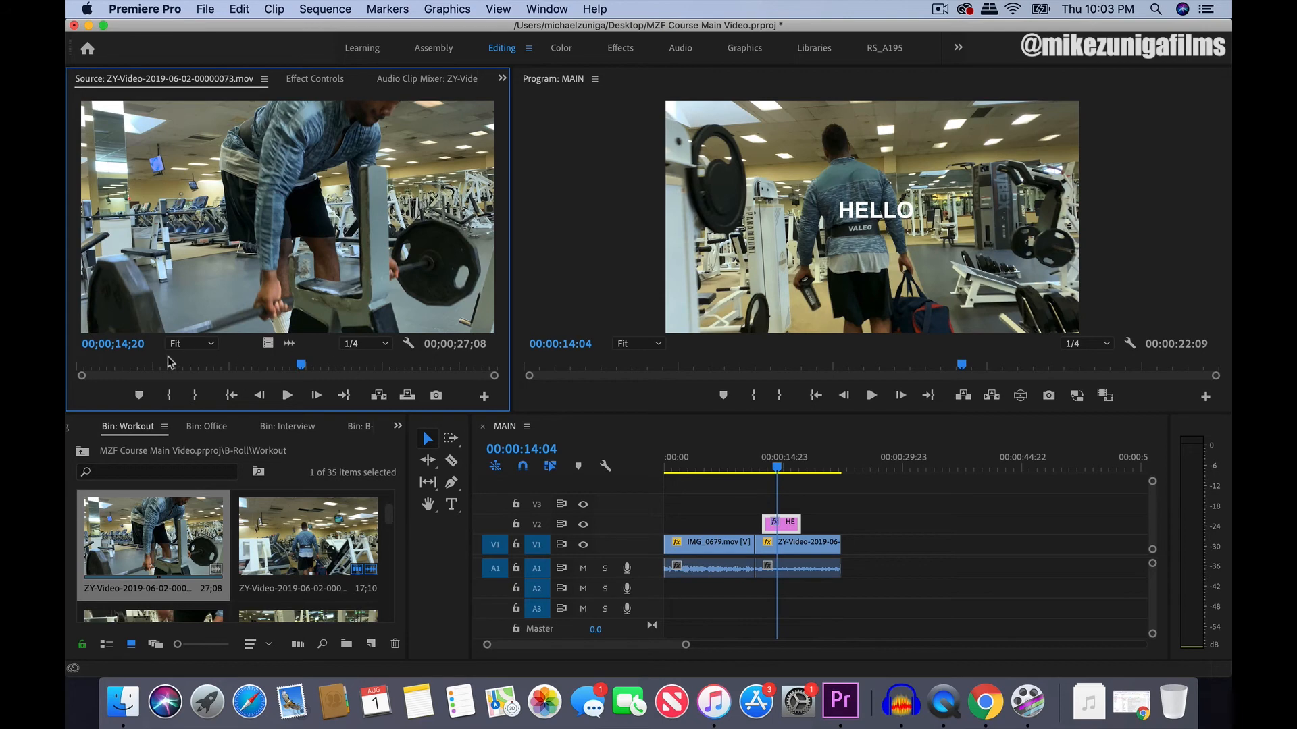
Step: Preview the barbell clip in the Source monitor, and mark In at 00;00;10;03 and Out at 00;00;14;07
{"action": "left_click_drag", "start_coordinate": [142, 374], "coordinate": [232, 368]}
{"action": "key", "text": "space"}
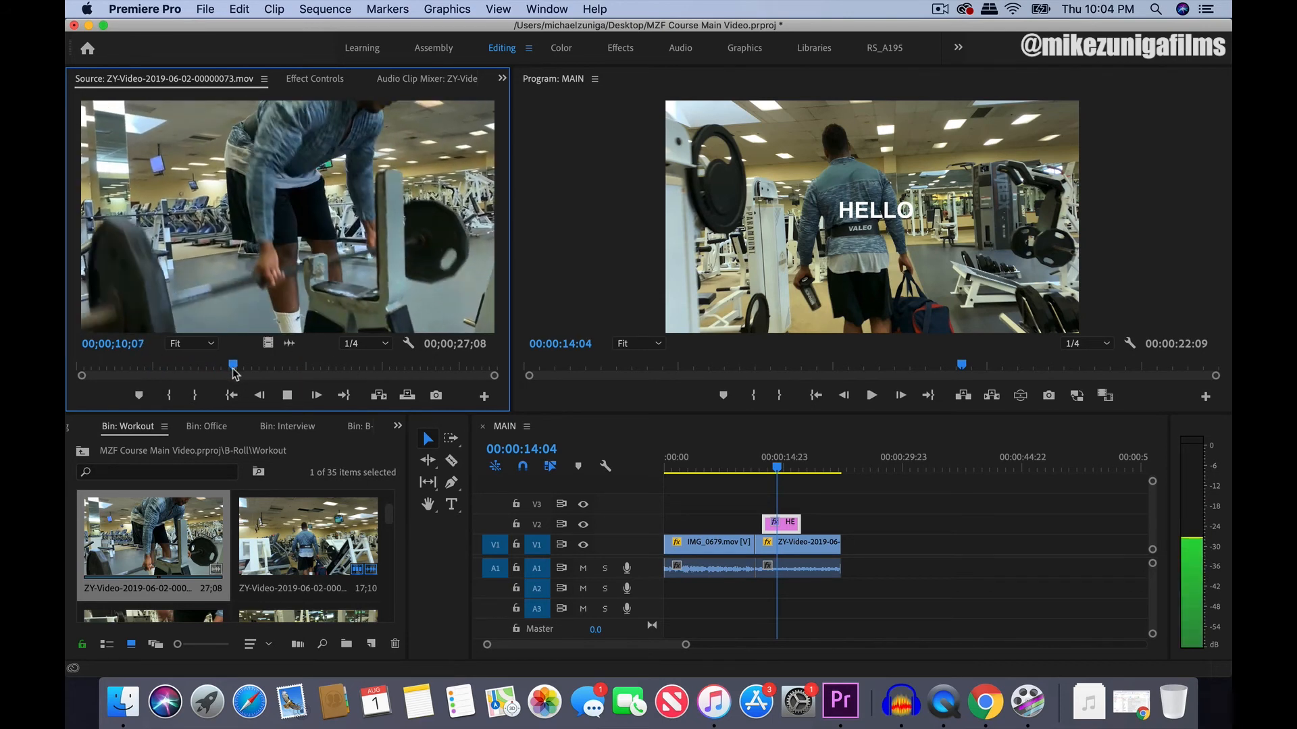
{"action": "left_click", "coordinate": [363, 368]}
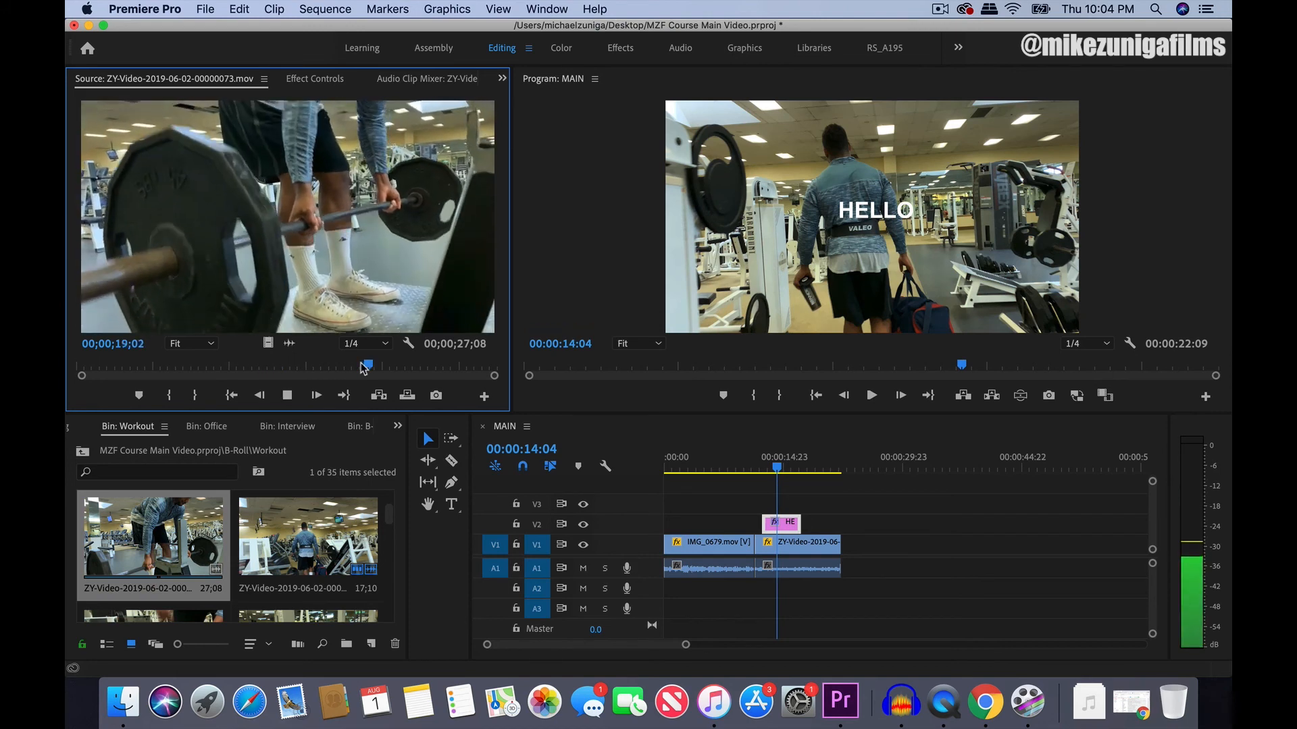
{"action": "key", "text": "space"}
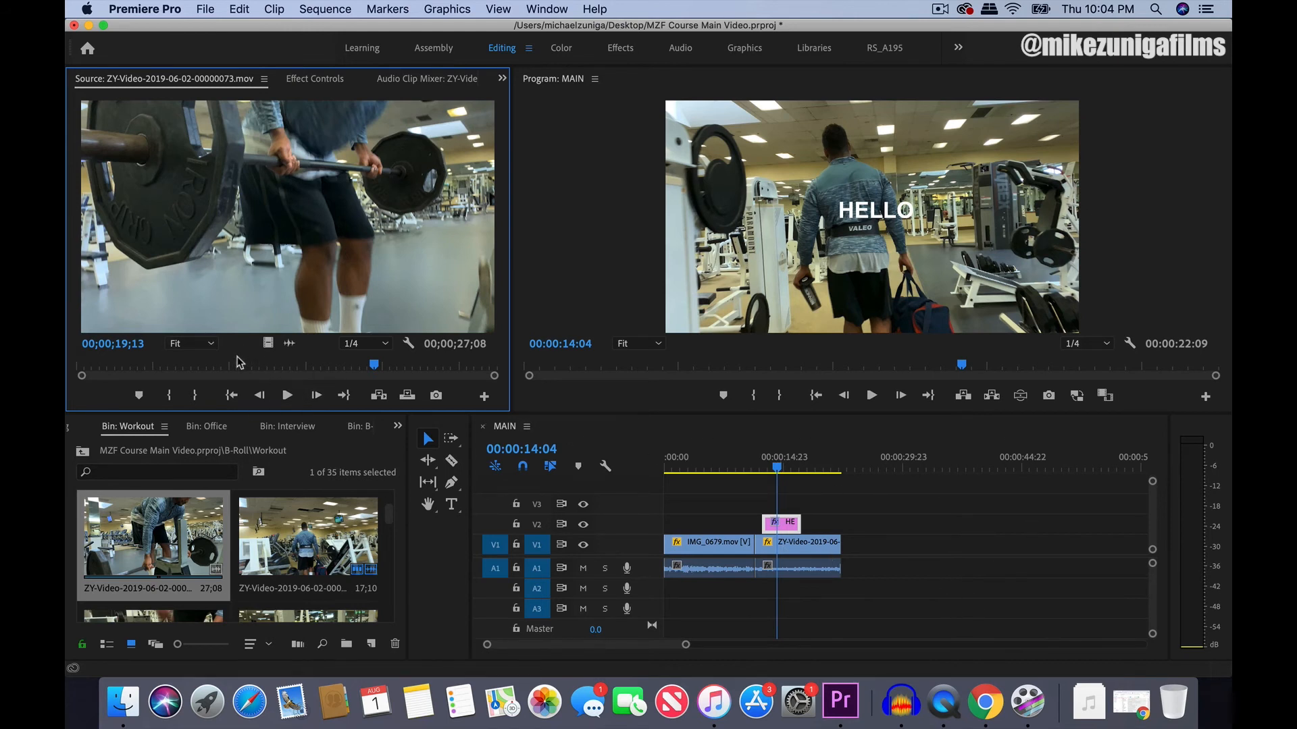
{"action": "left_click_drag", "start_coordinate": [217, 362], "coordinate": [228, 365]}
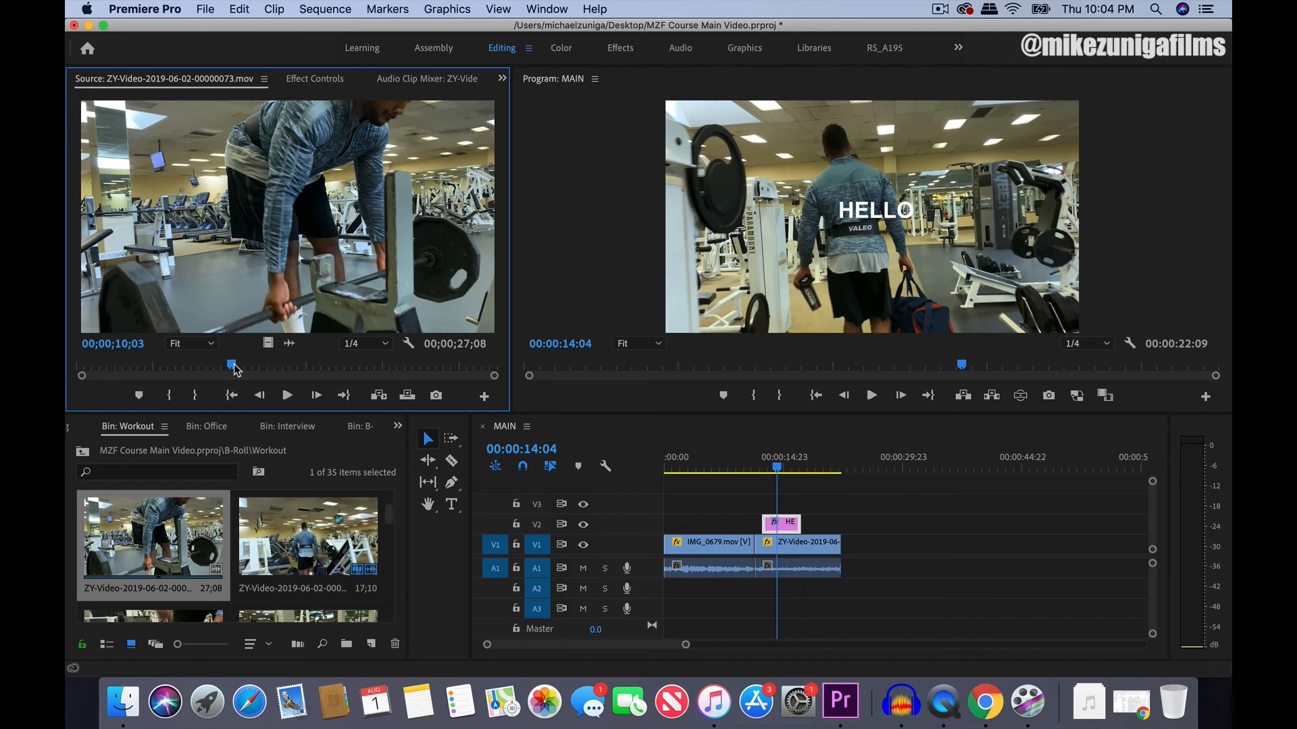
{"action": "key", "text": "i"}
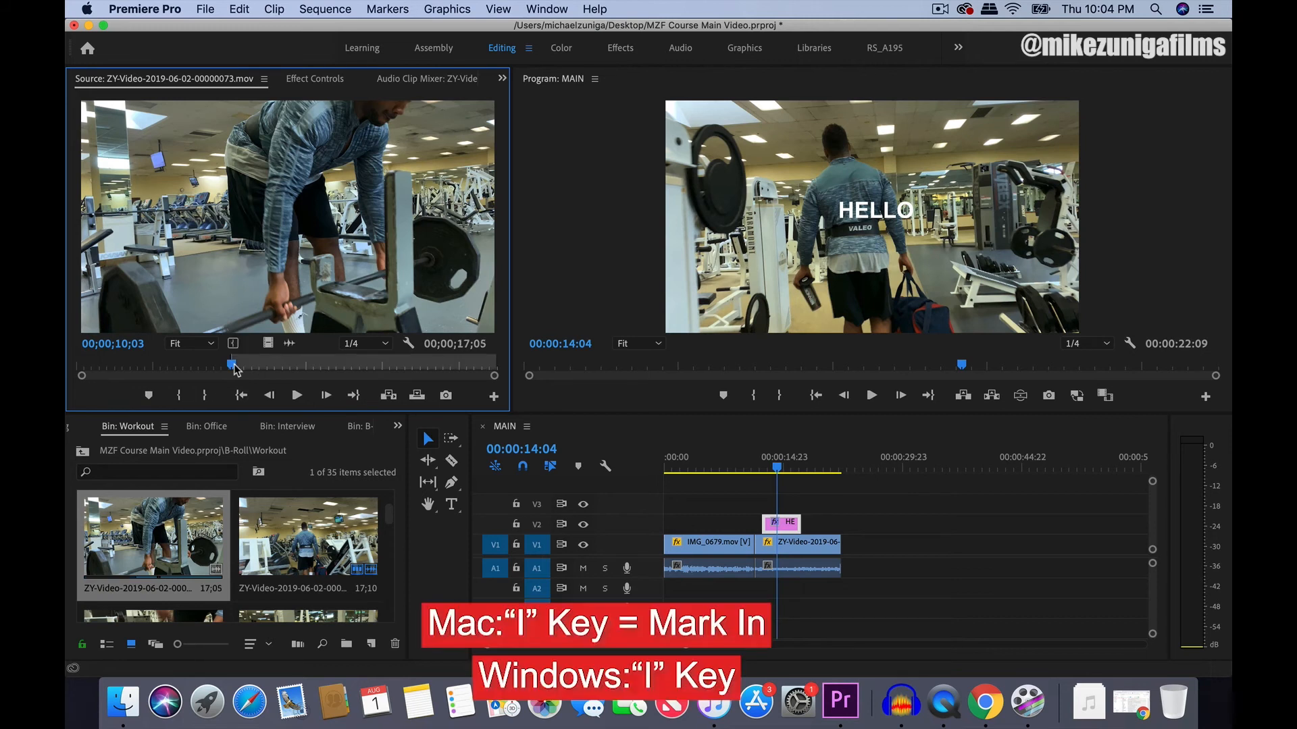
{"action": "key", "text": "space"}
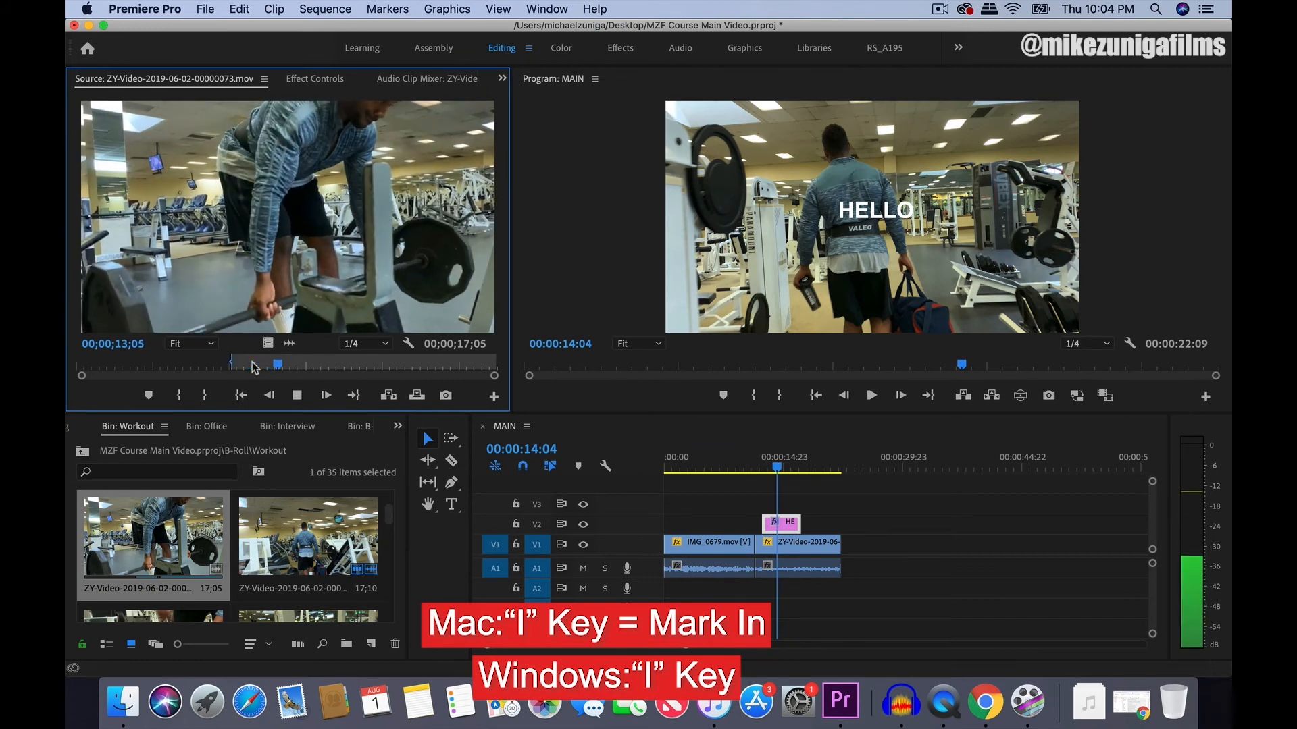
{"action": "key", "text": "space"}
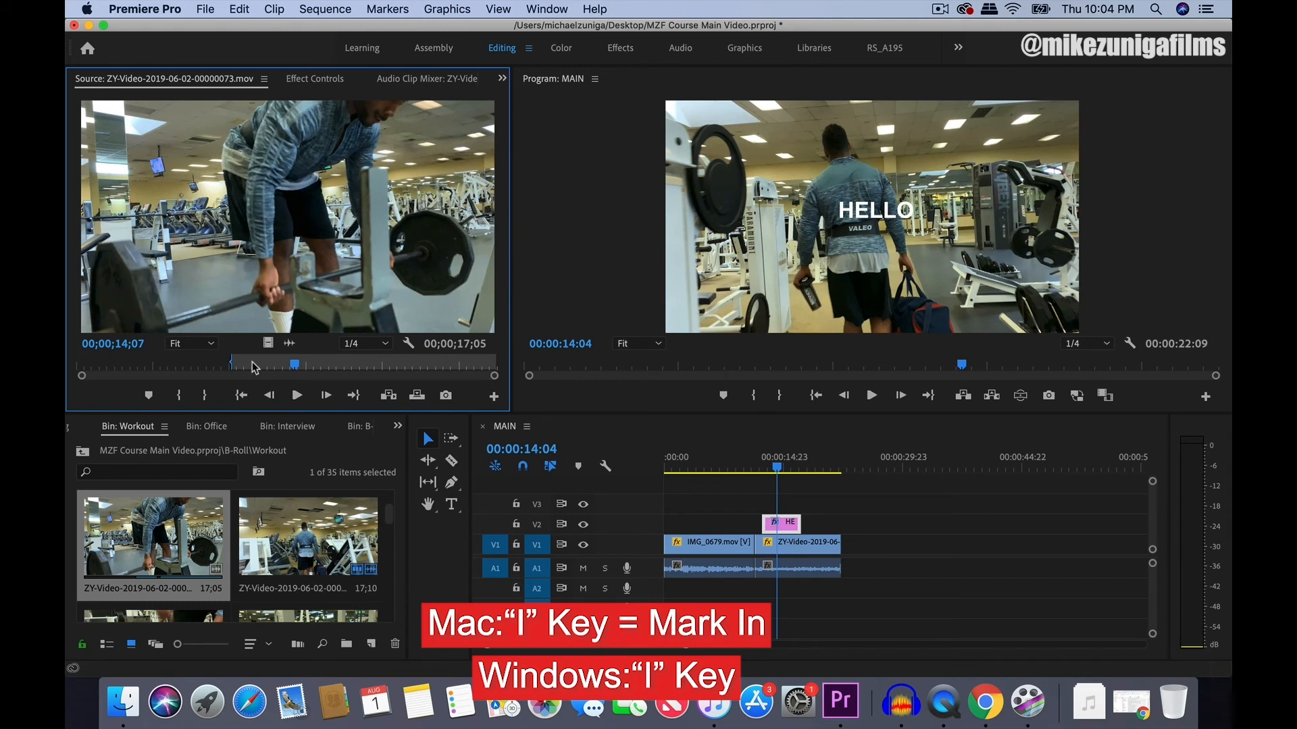
{"action": "key", "text": "o"}
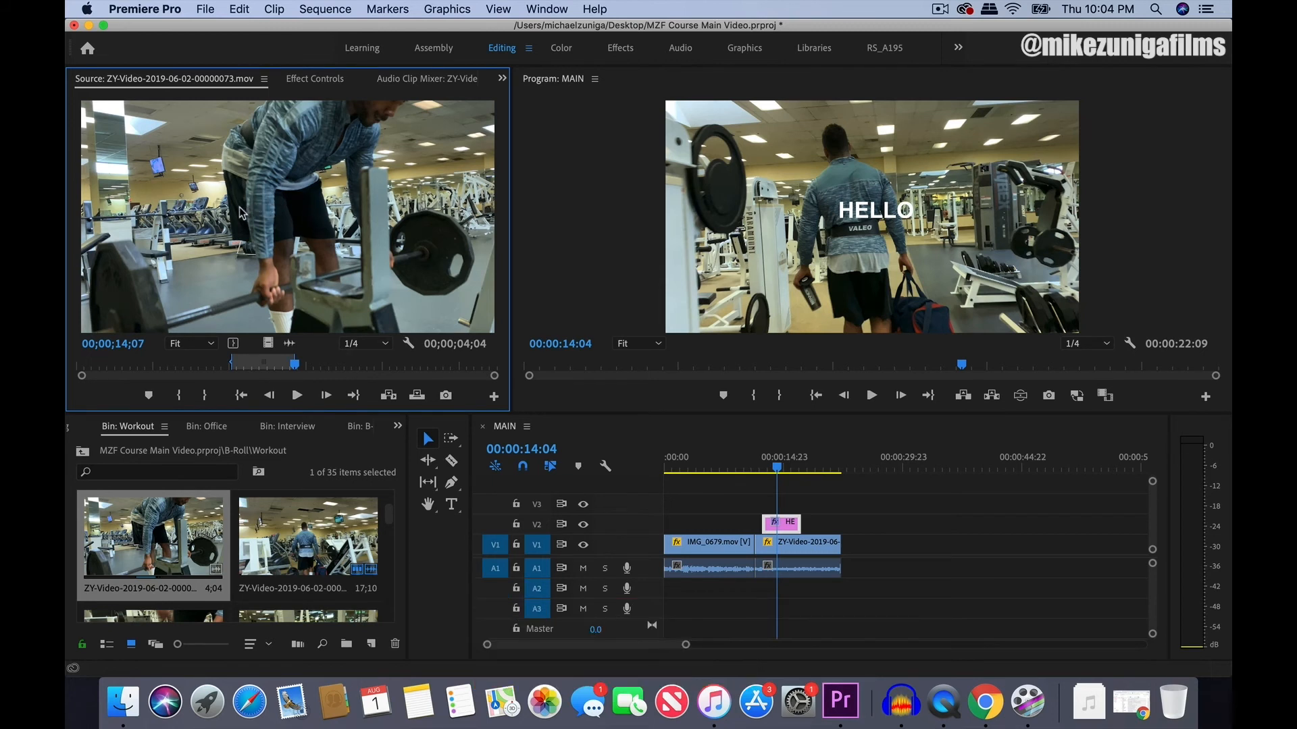
Step: Place the marked barbell section on V1 and A1 after the existing MAIN clips, leaving a gap, and view it at 00:00:28:14
{"action": "left_click_drag", "start_coordinate": [236, 213], "coordinate": [880, 545]}
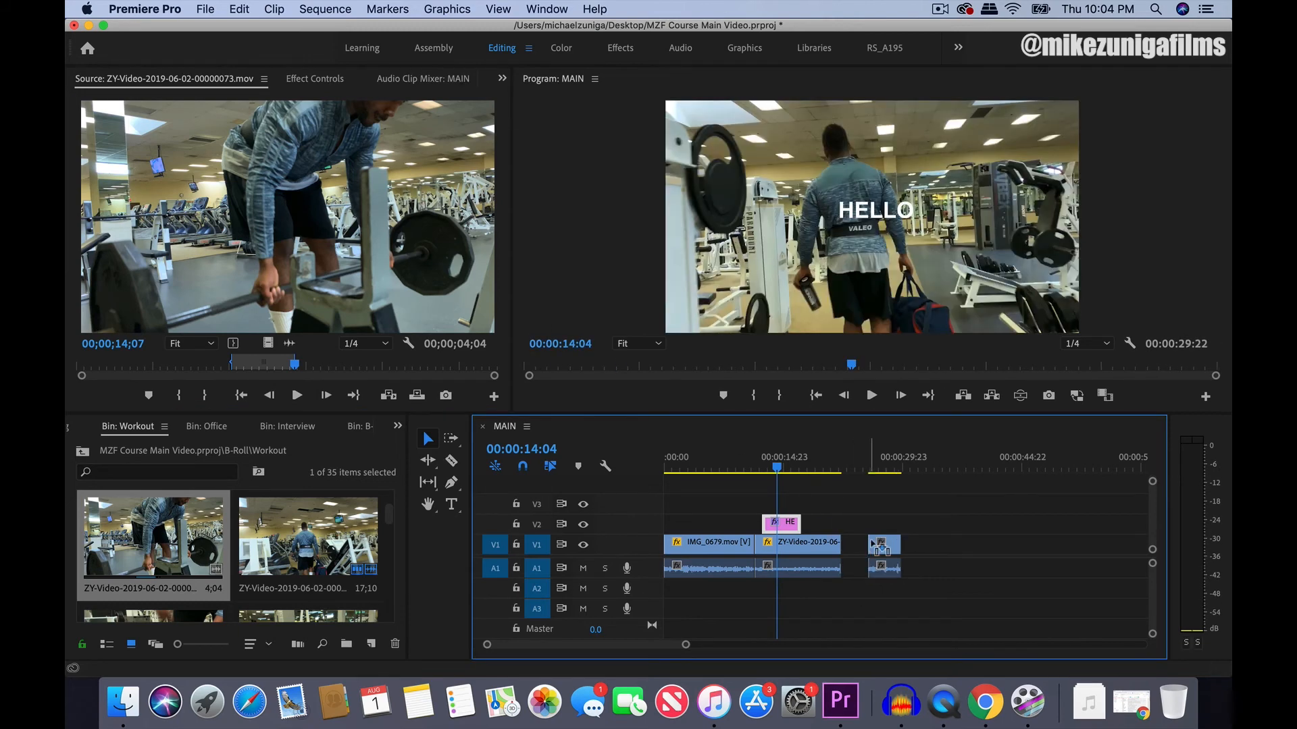
{"action": "left_click", "coordinate": [889, 464]}
{"action": "key", "text": "space"}
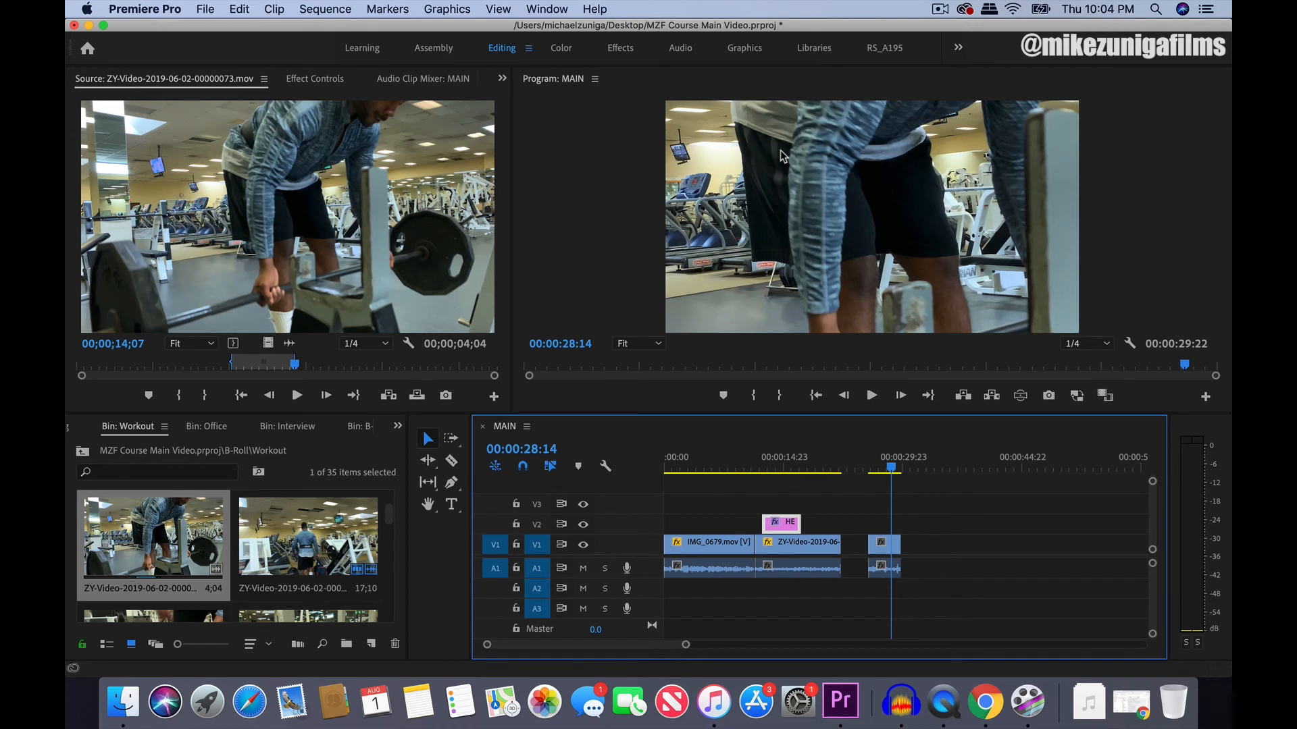
Step: Set the new barbell clip's Scale to 50 and check its framing at 00:00:26:21
{"action": "left_click", "coordinate": [307, 78]}
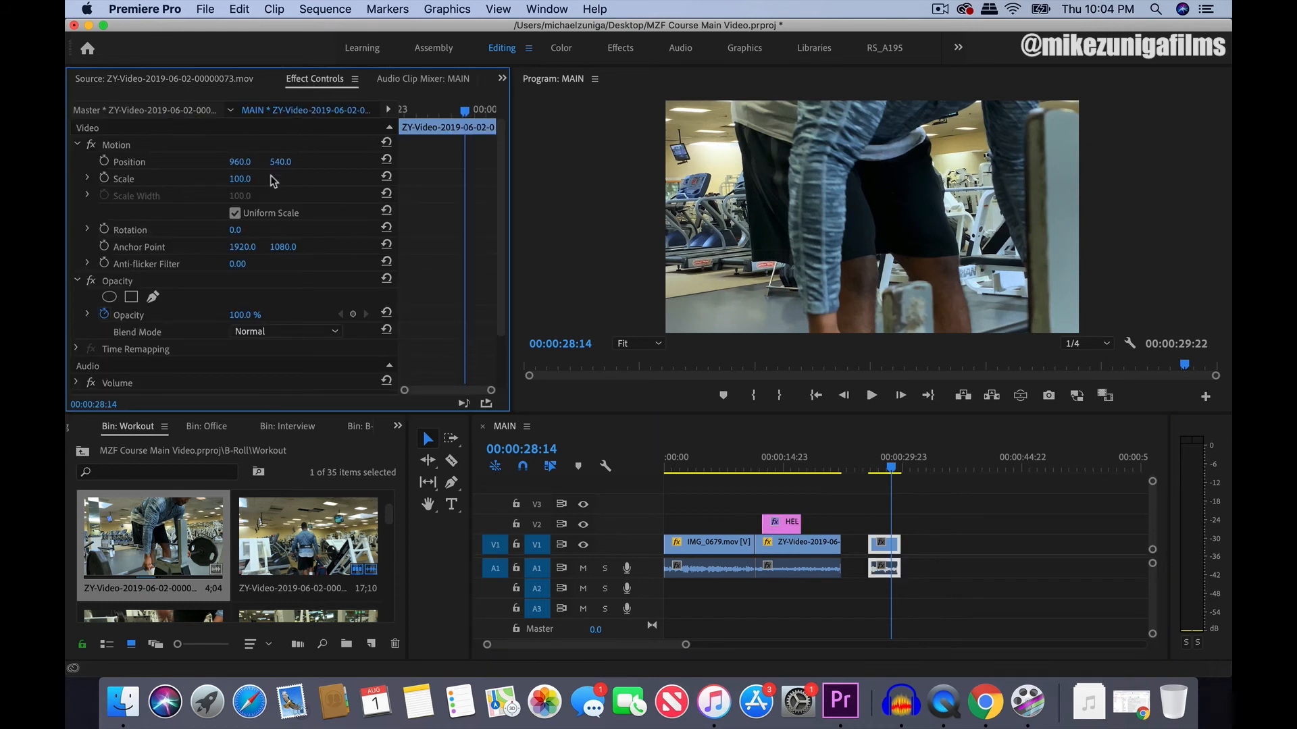
{"action": "left_click", "coordinate": [241, 178]}
{"action": "type", "text": "50"}
{"action": "key", "text": "Return"}
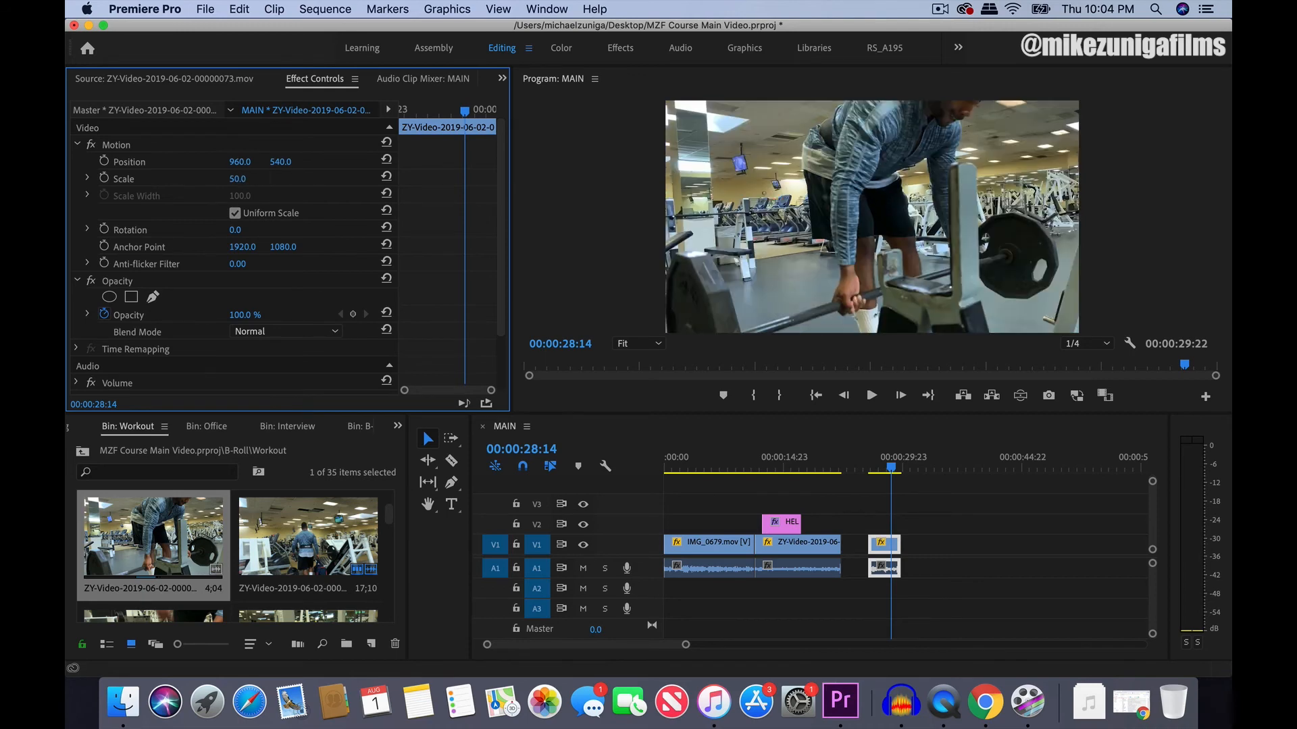
{"action": "left_click", "coordinate": [878, 460]}
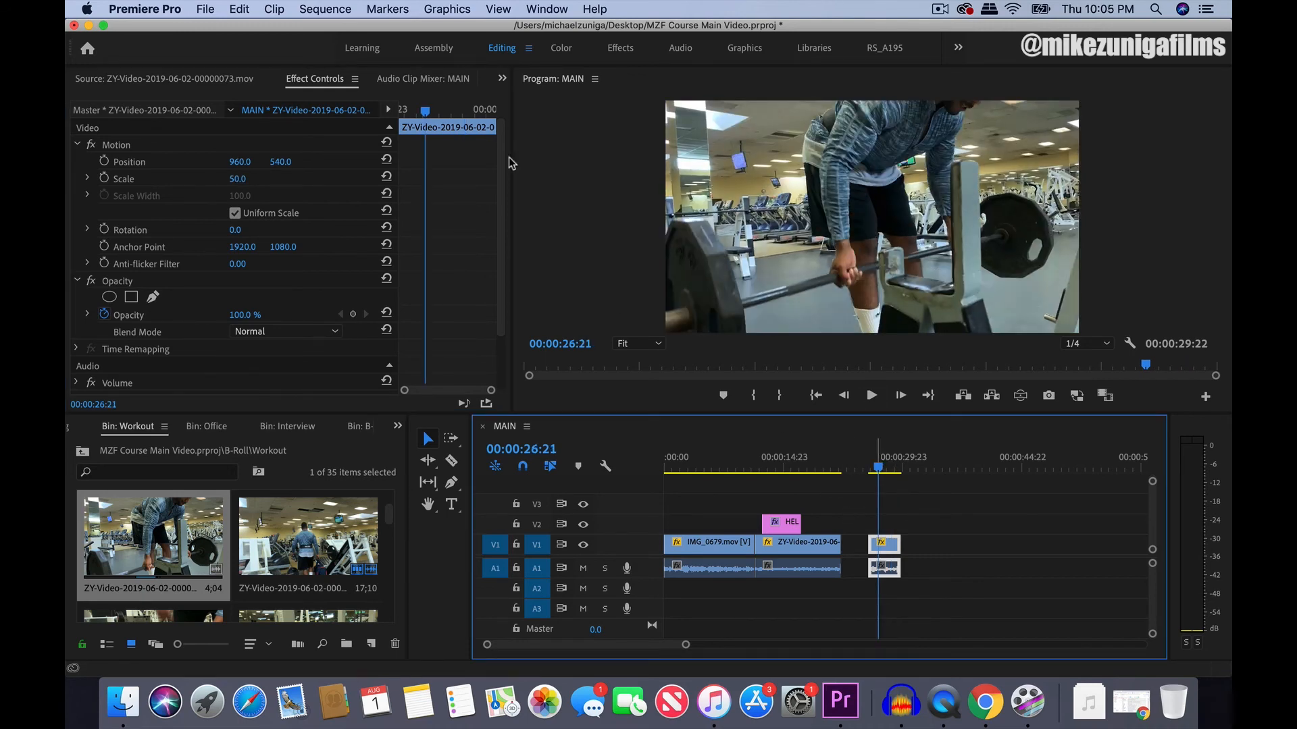
Step: Return to the barbell clip in the Source monitor and briefly play it from inside the marked range
{"action": "left_click", "coordinate": [225, 82]}
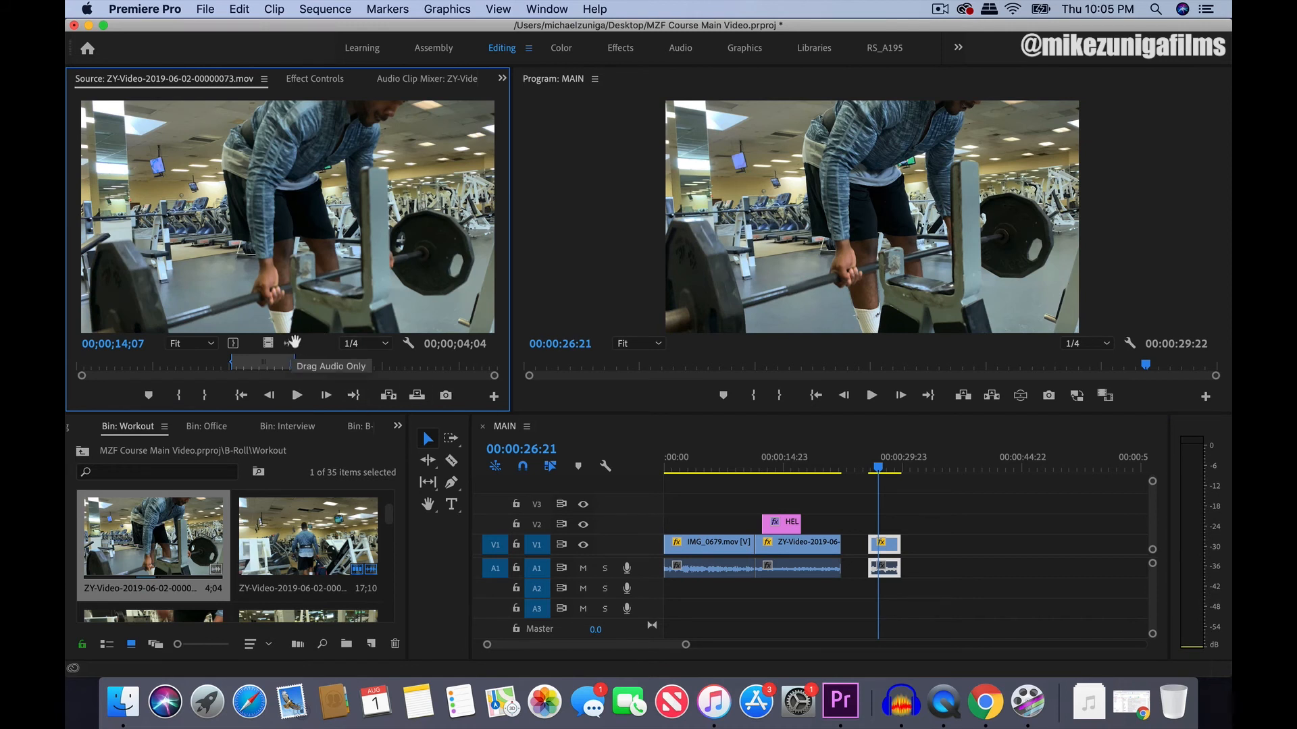
{"action": "left_click", "coordinate": [274, 365]}
{"action": "key", "text": "space"}
{"action": "key", "text": "space"}
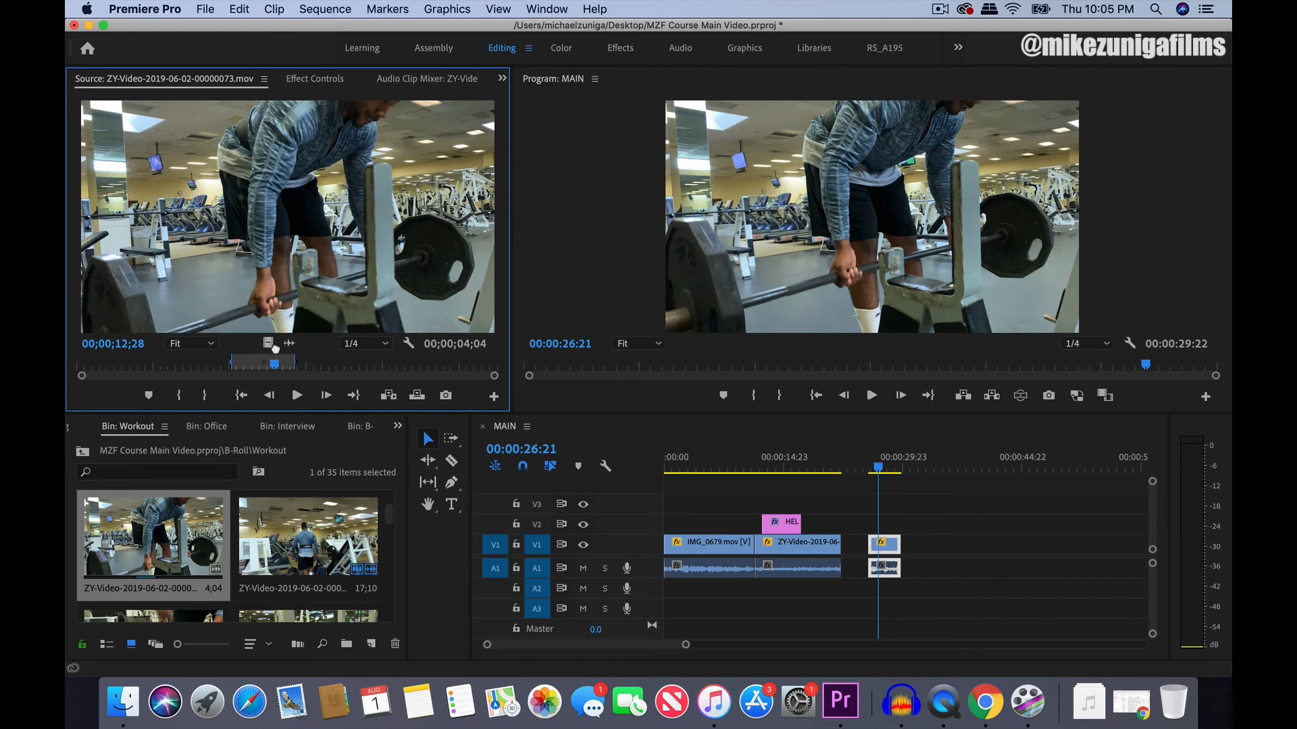
Step: Try placing only the video of the marked barbell section on V1 after a gap, view it at 00:00:34:10, and delete it
{"action": "left_click_drag", "start_coordinate": [582, 441], "coordinate": [932, 546]}
{"action": "left_click", "coordinate": [939, 467]}
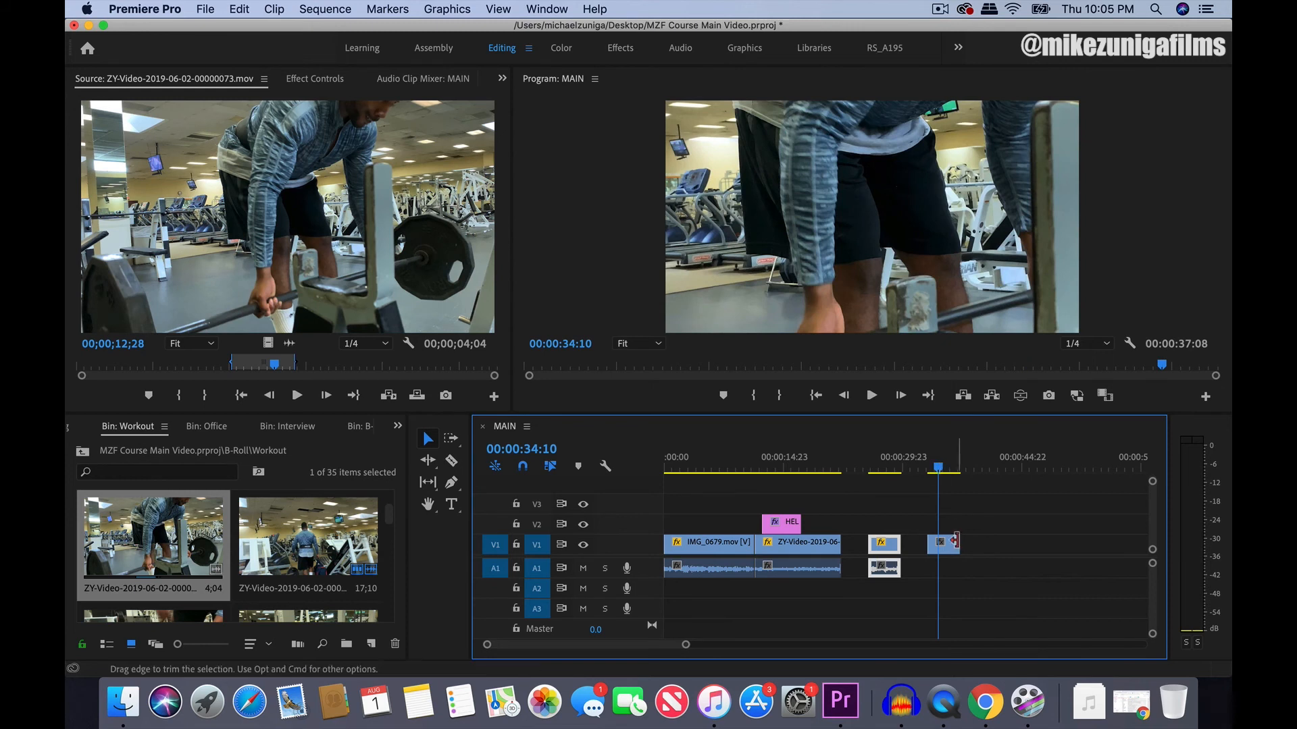
{"action": "left_click", "coordinate": [947, 547]}
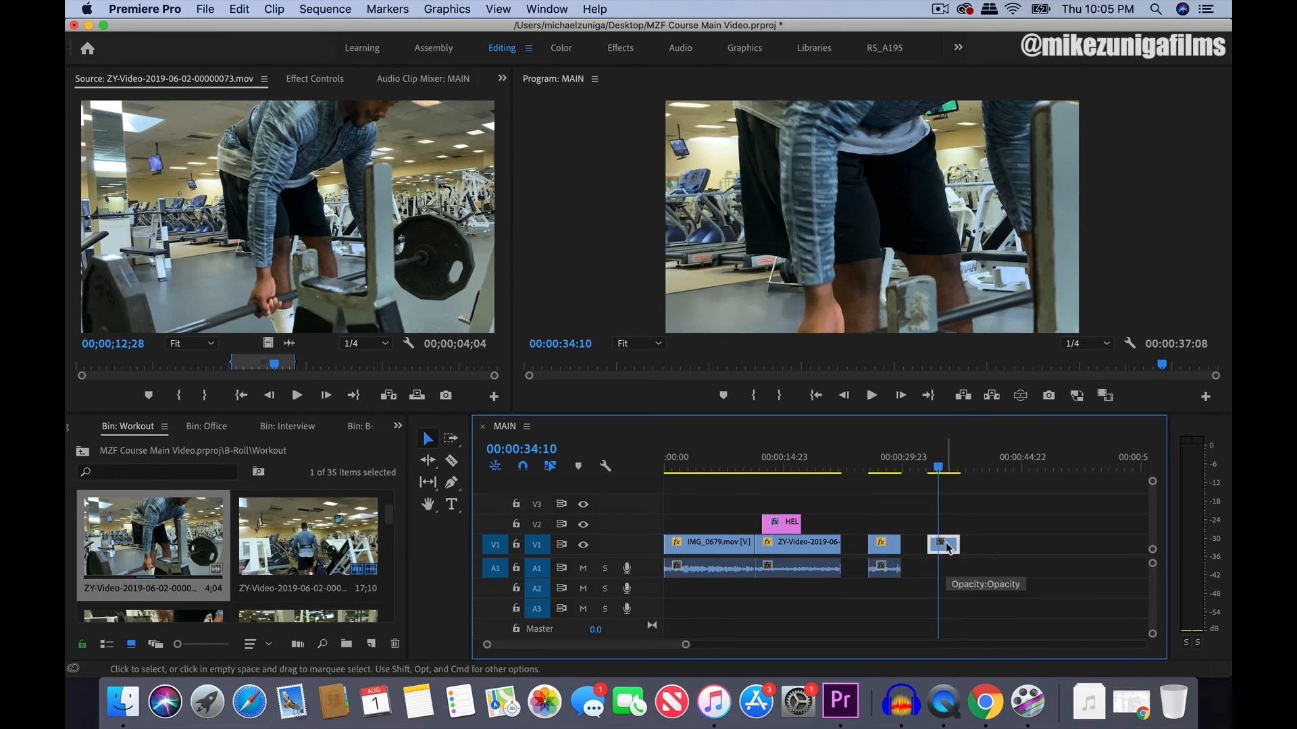
{"action": "key", "text": "Delete"}
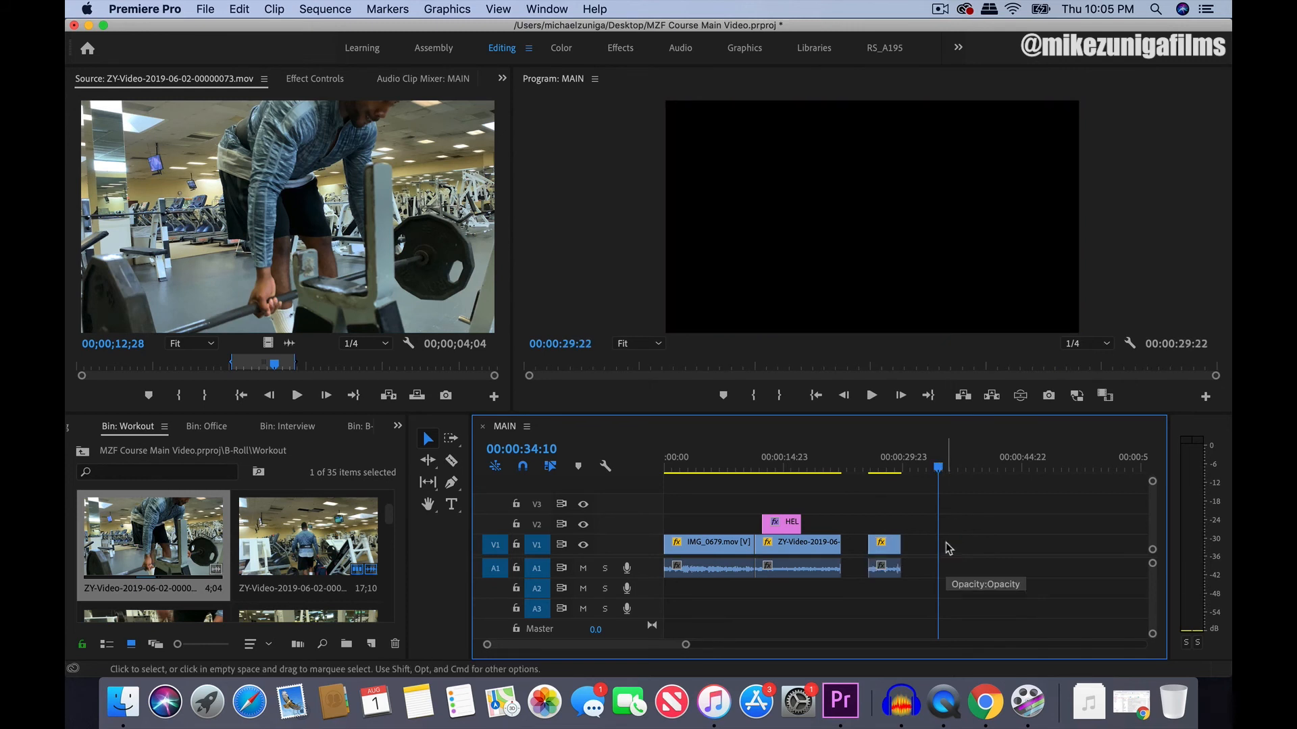
Step: Try placing only the audio of the marked barbell section on A1 after a gap, play it briefly, and delete it
{"action": "left_click", "coordinate": [293, 346]}
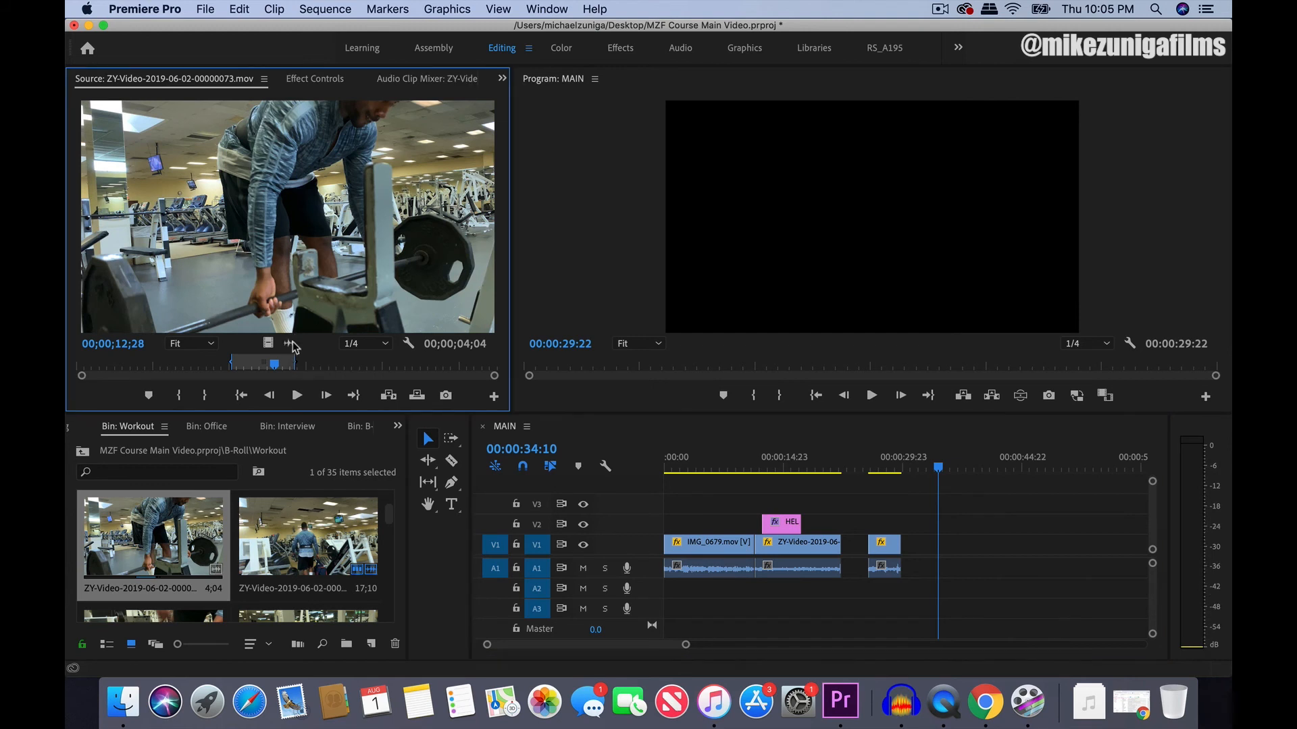
{"action": "left_click_drag", "start_coordinate": [293, 346], "coordinate": [938, 569]}
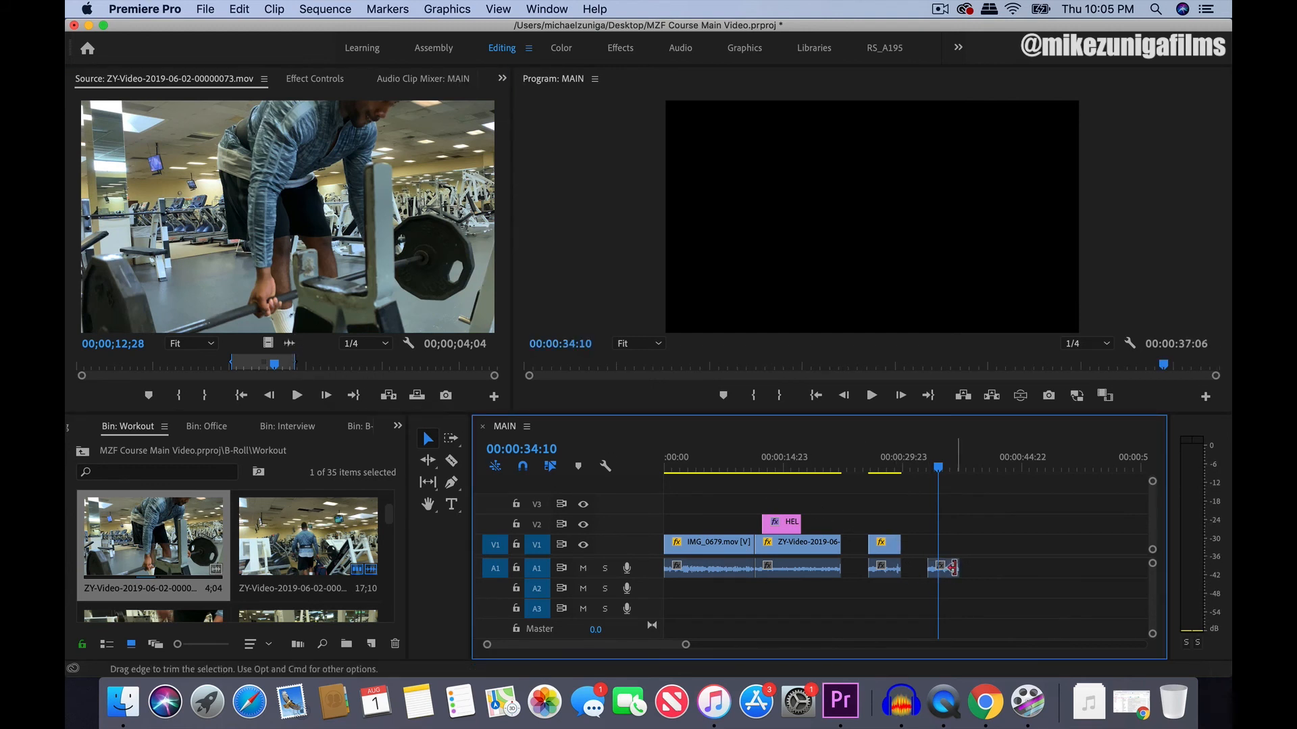
{"action": "key", "text": "space"}
{"action": "key", "text": "space"}
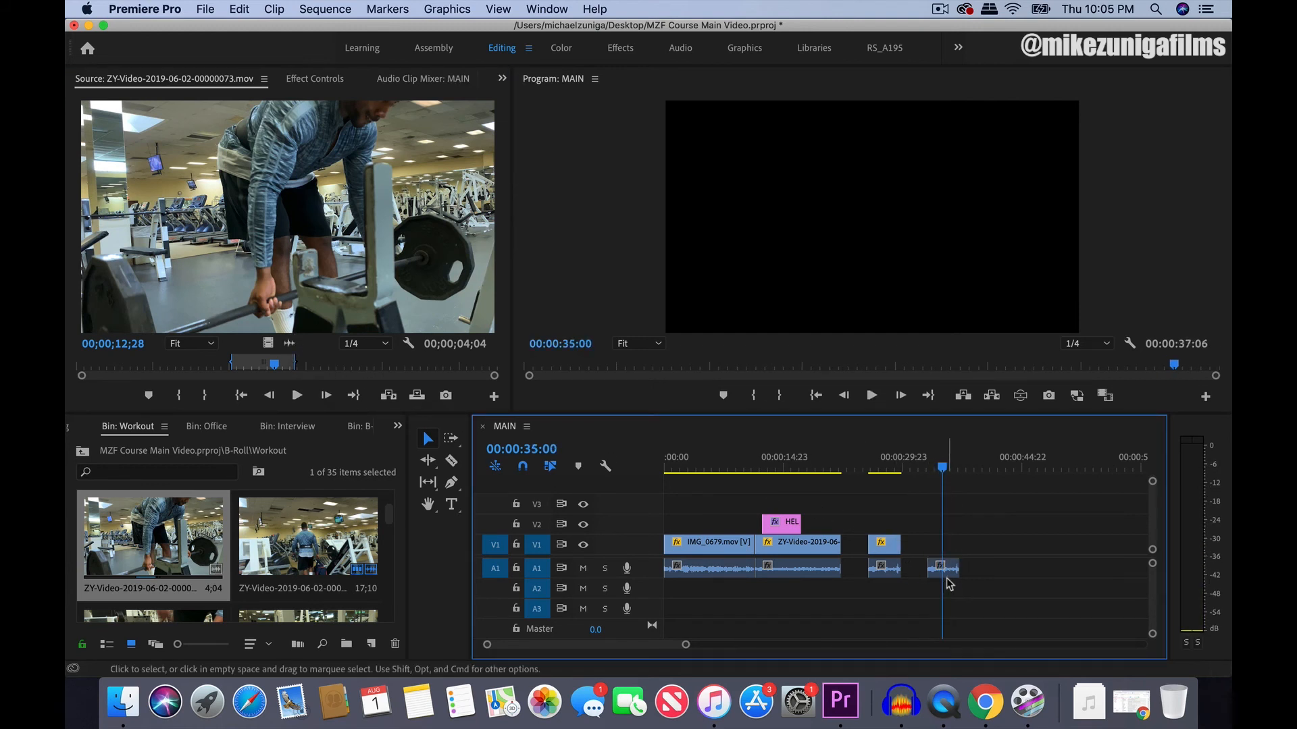
{"action": "left_click", "coordinate": [943, 569]}
{"action": "key", "text": "Delete"}
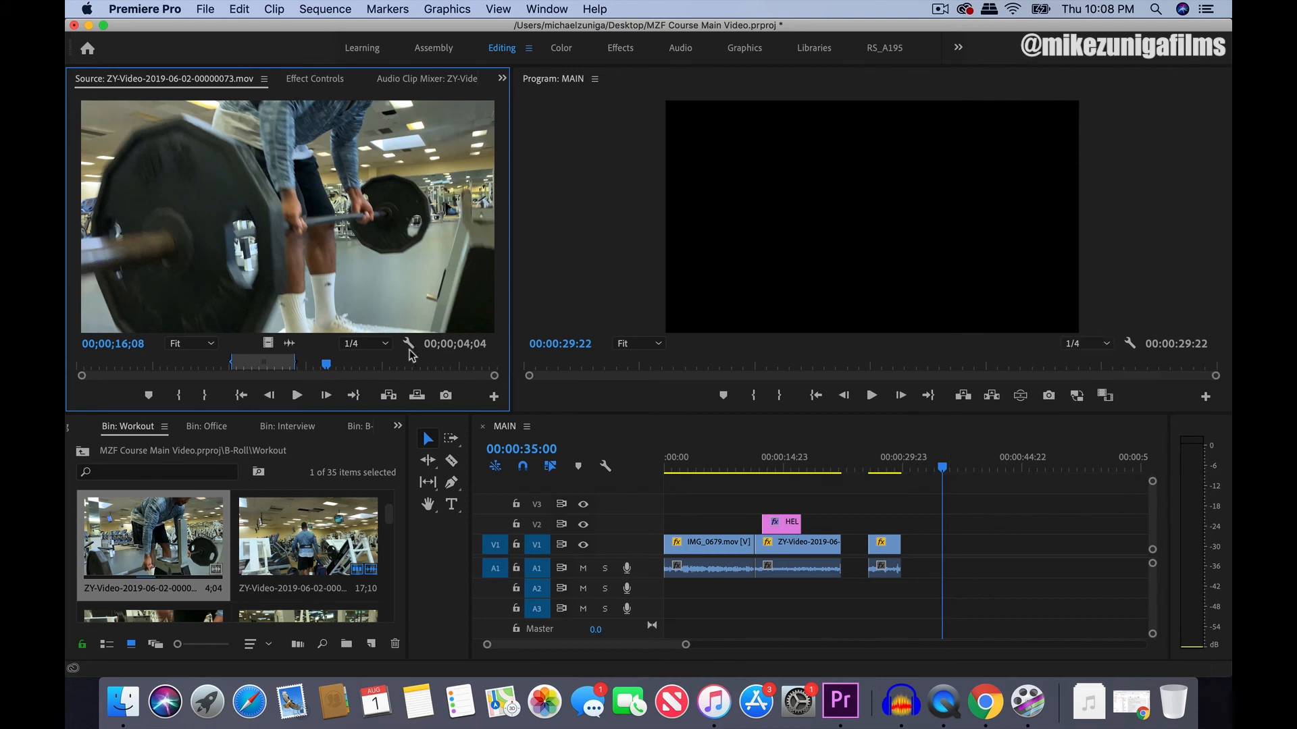
Step: Set the Source monitor's playback resolution to 1/8, play the barbell clip briefly, and return to 00;00;16;24
{"action": "left_click", "coordinate": [370, 344]}
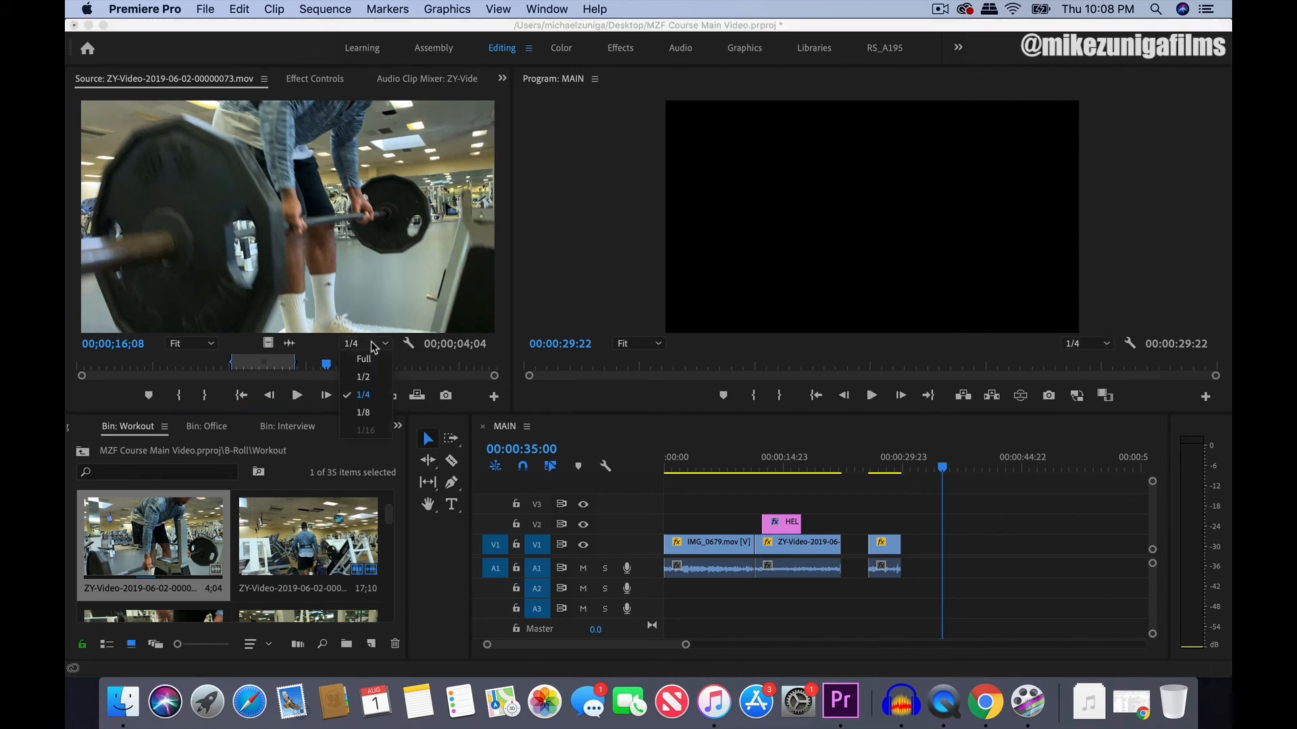
{"action": "left_click", "coordinate": [364, 412]}
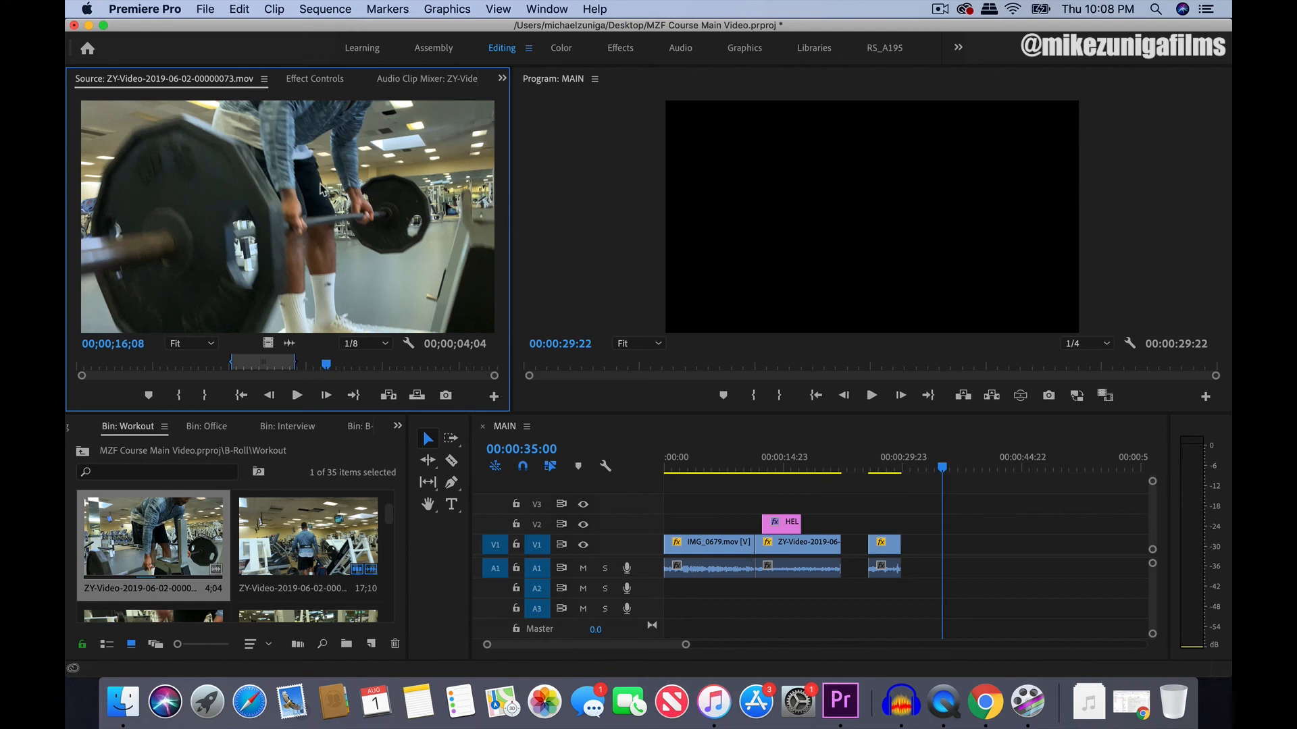
{"action": "key", "text": "space"}
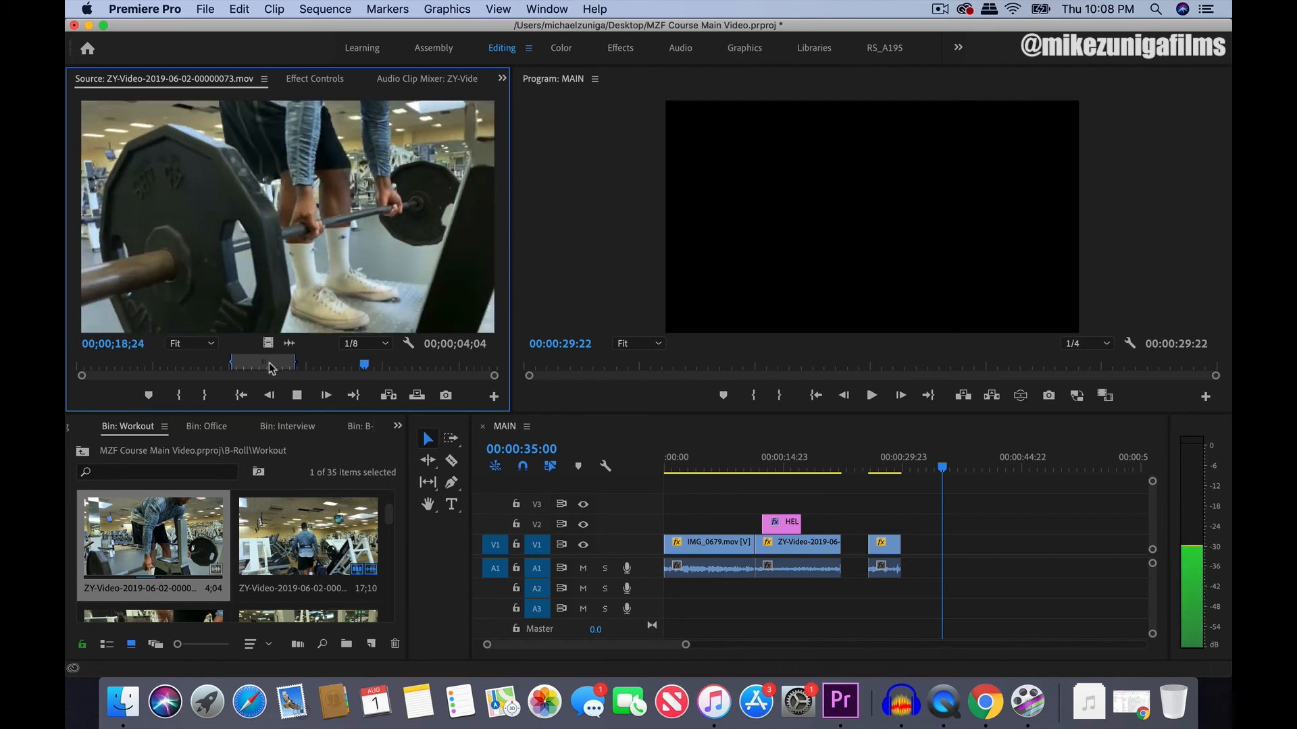
{"action": "key", "text": "space"}
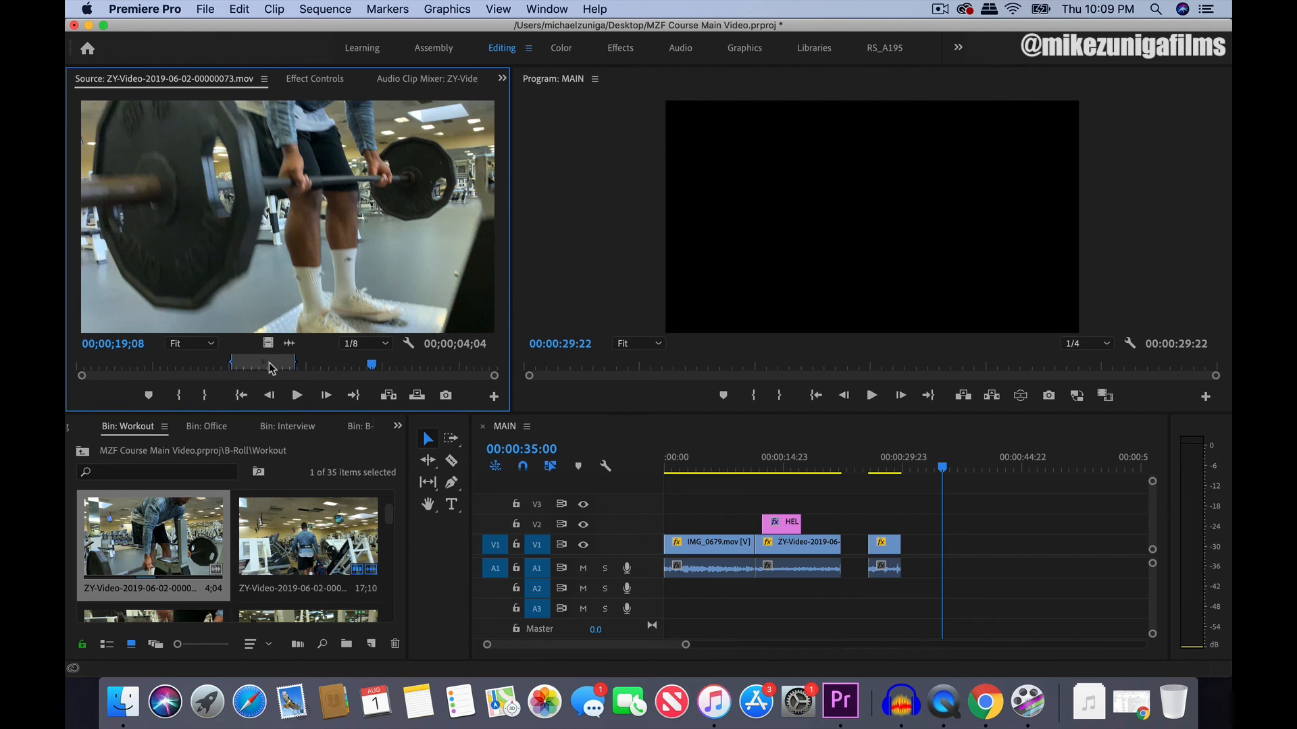
{"action": "left_click", "coordinate": [334, 365]}
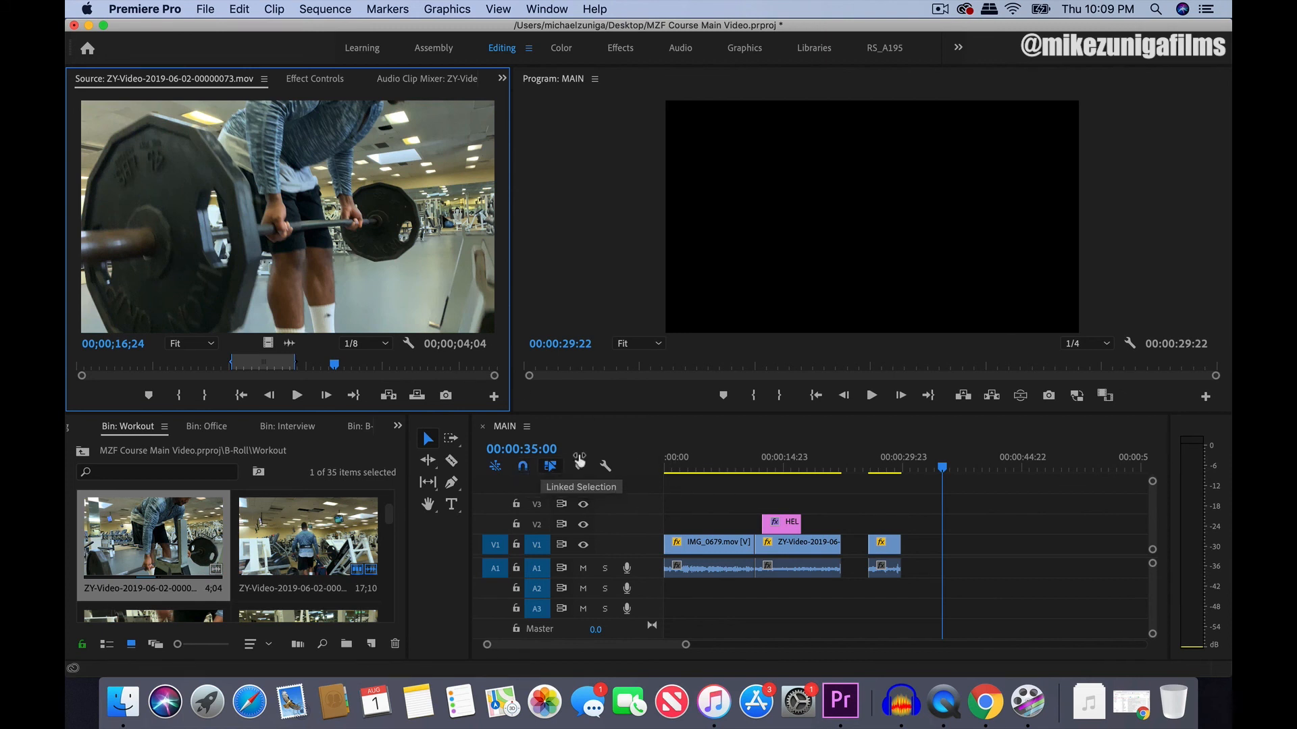
Step: Snap the last barbell clip against the preceding clip, and align the HELLO title's end on V2 with the second clip's end
{"action": "left_click", "coordinate": [524, 471]}
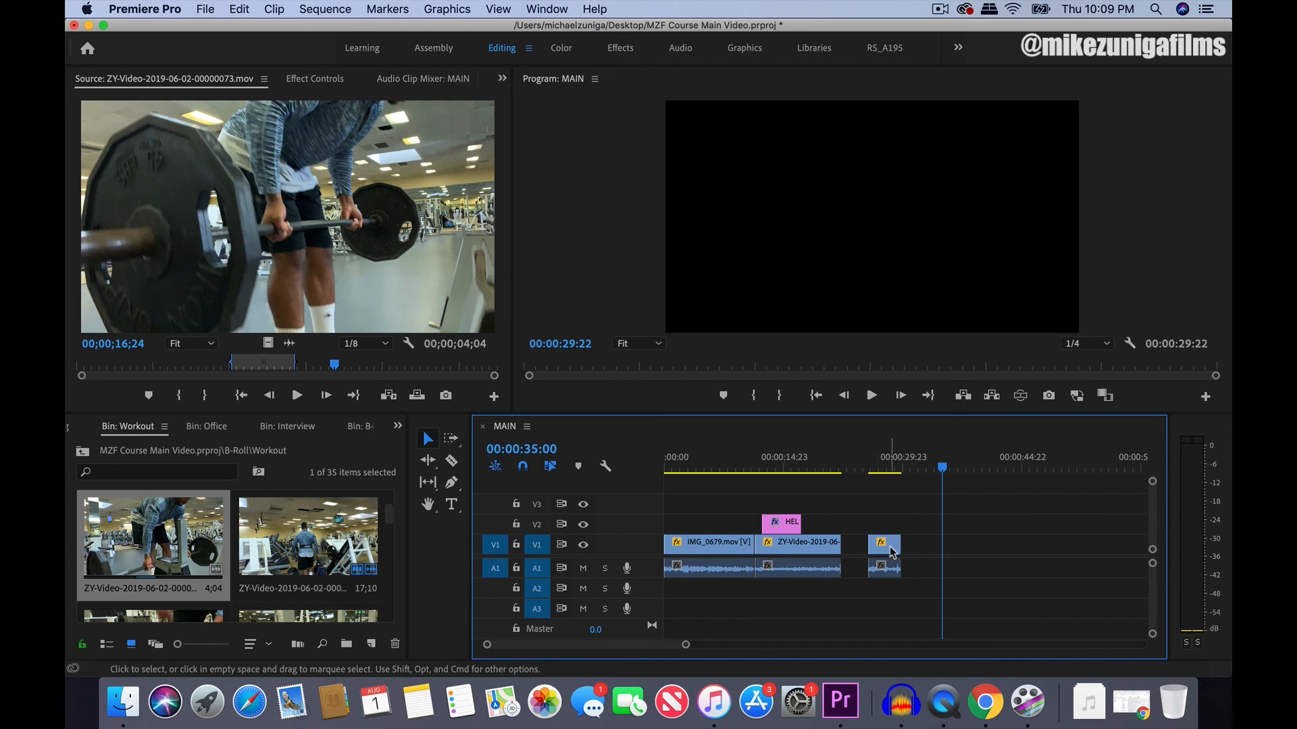
{"action": "left_click_drag", "start_coordinate": [889, 550], "coordinate": [869, 549]}
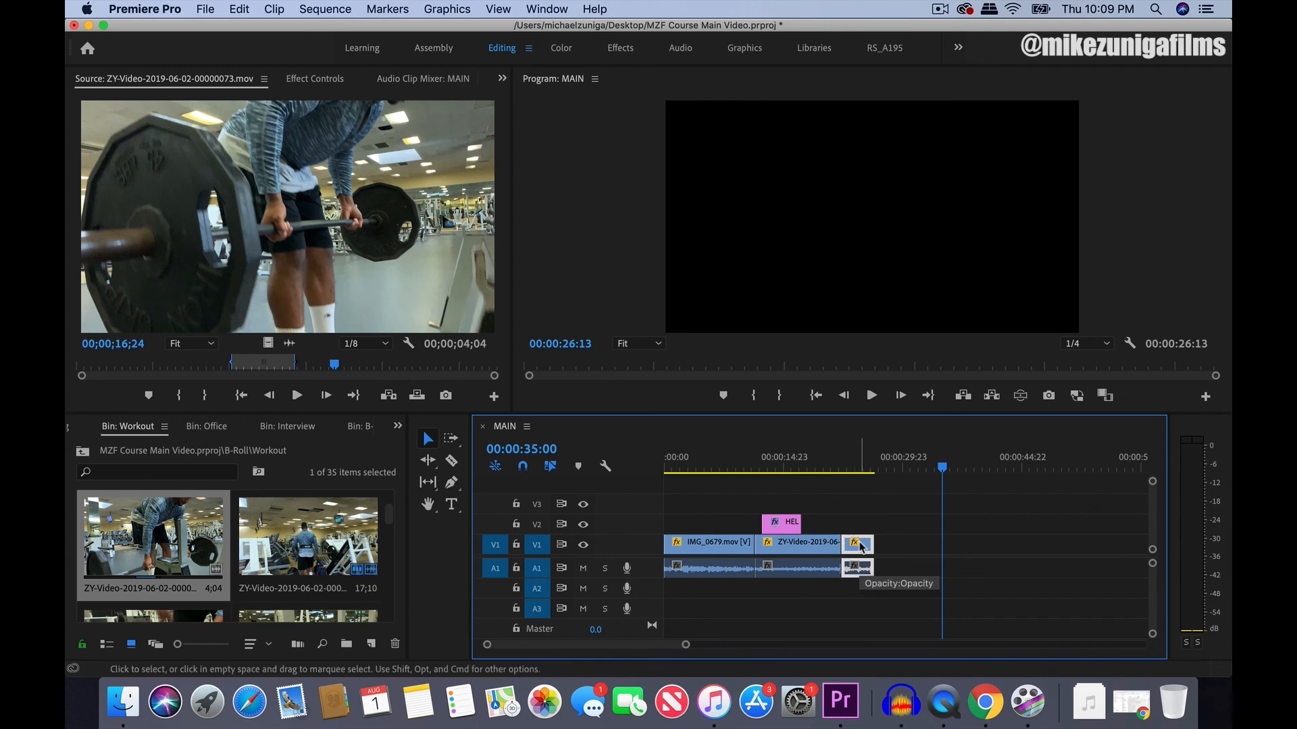
{"action": "left_click_drag", "start_coordinate": [781, 522], "coordinate": [822, 522]}
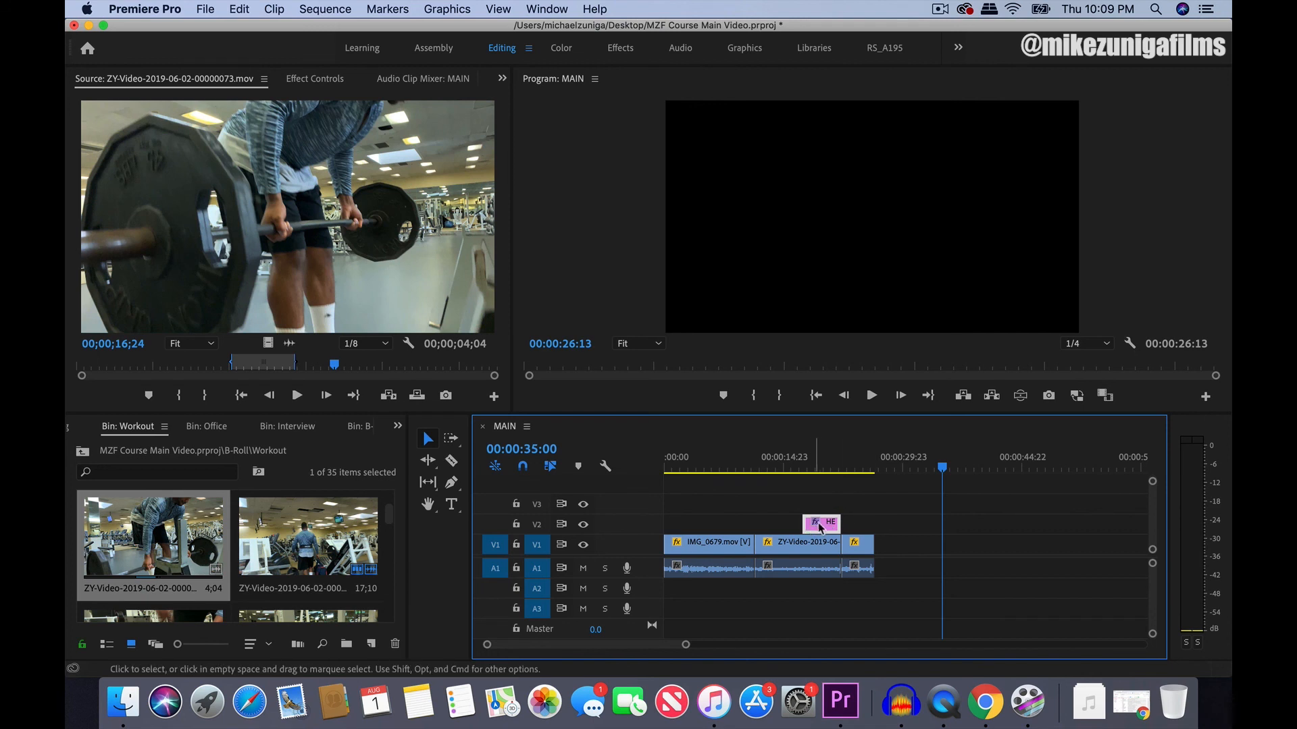
{"action": "left_click_drag", "start_coordinate": [820, 526], "coordinate": [782, 527]}
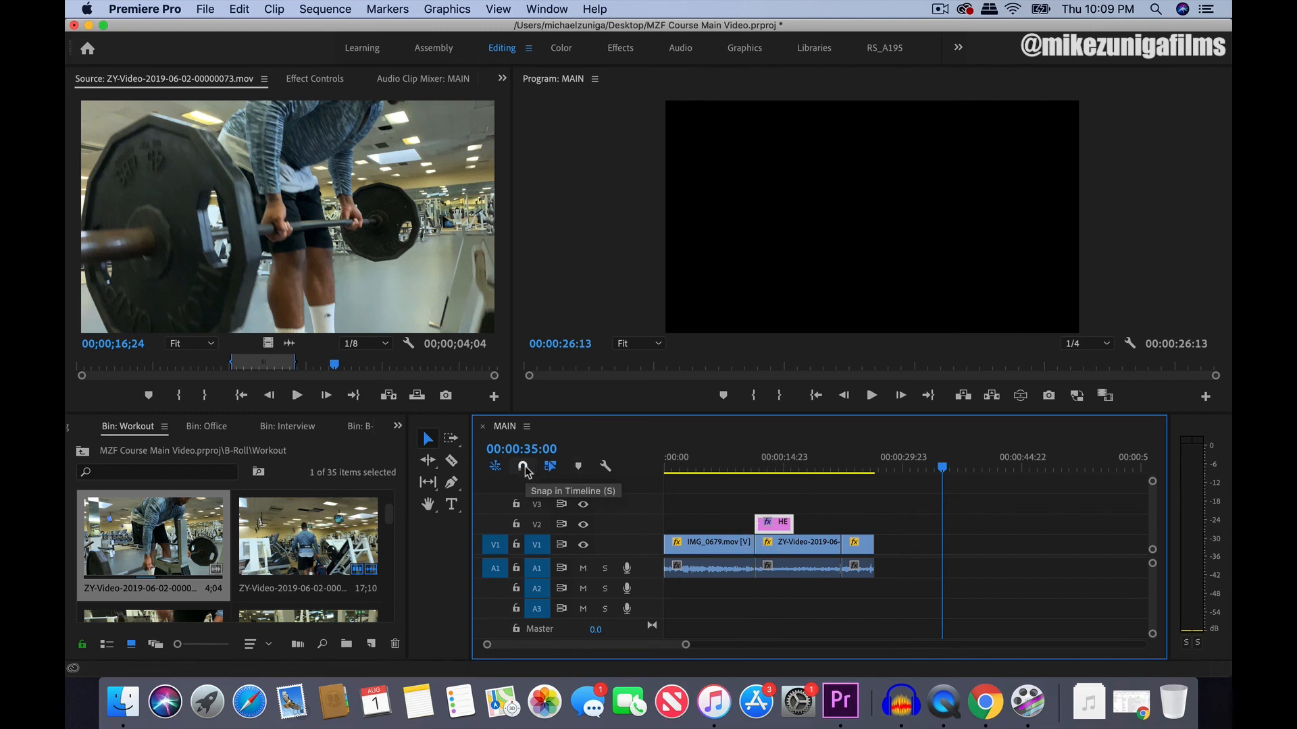
{"action": "left_click_drag", "start_coordinate": [770, 526], "coordinate": [829, 530]}
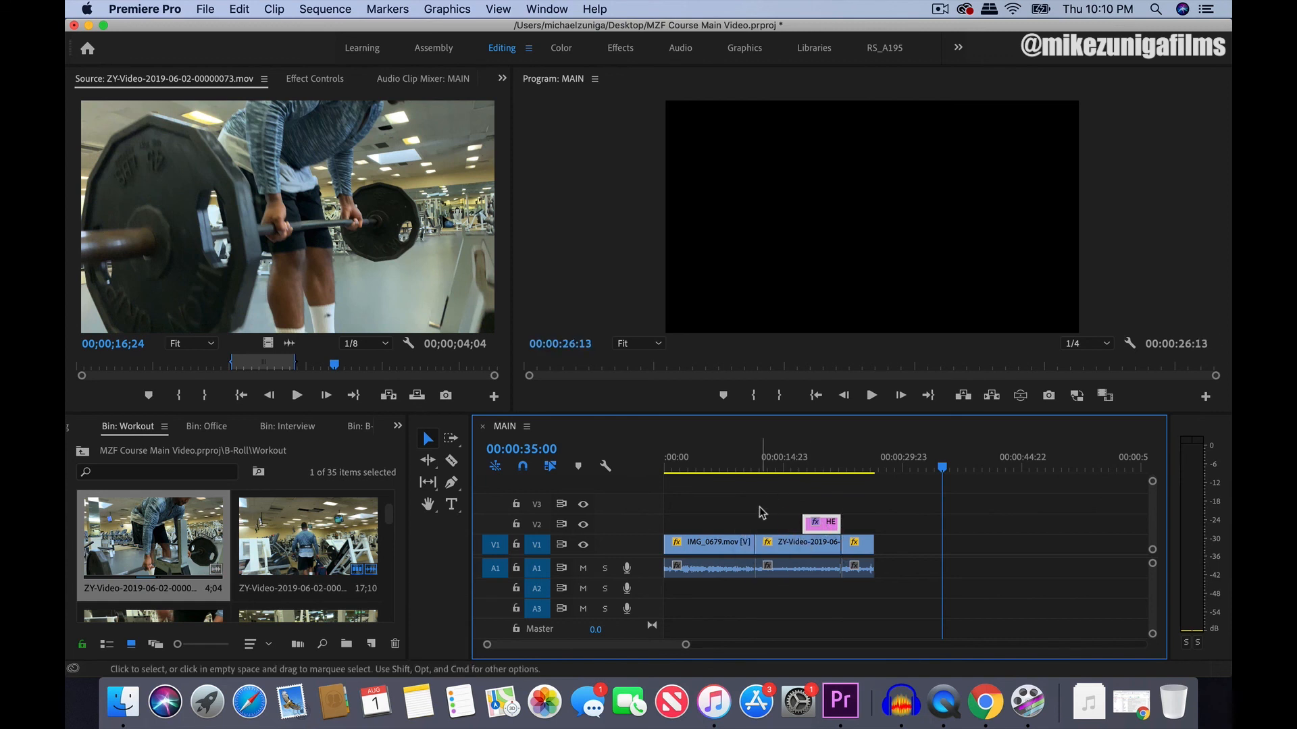
Step: Zoom out the MAIN timeline to look over its tracks, and view the sequence at 00:00:08:14
{"action": "key", "text": "minus"}
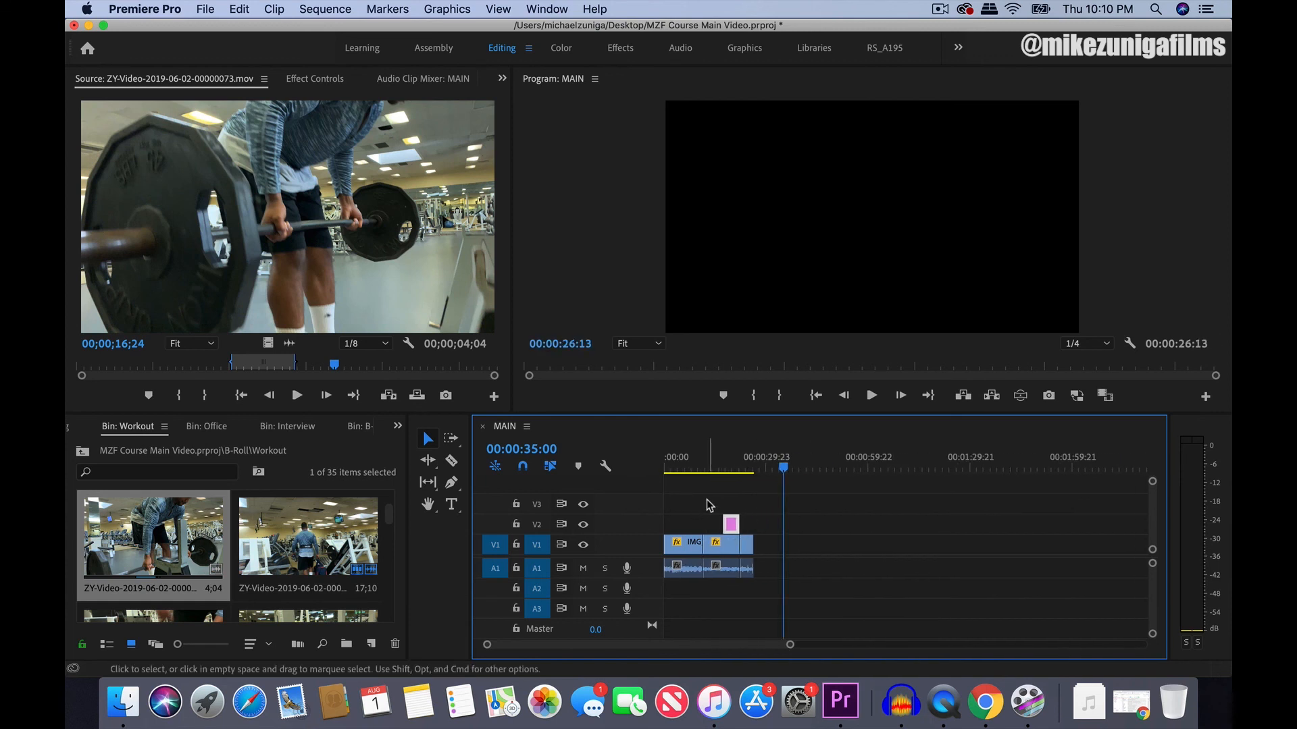
{"action": "scroll", "coordinate": [759, 591], "scroll_direction": "down", "scroll_amount": 1}
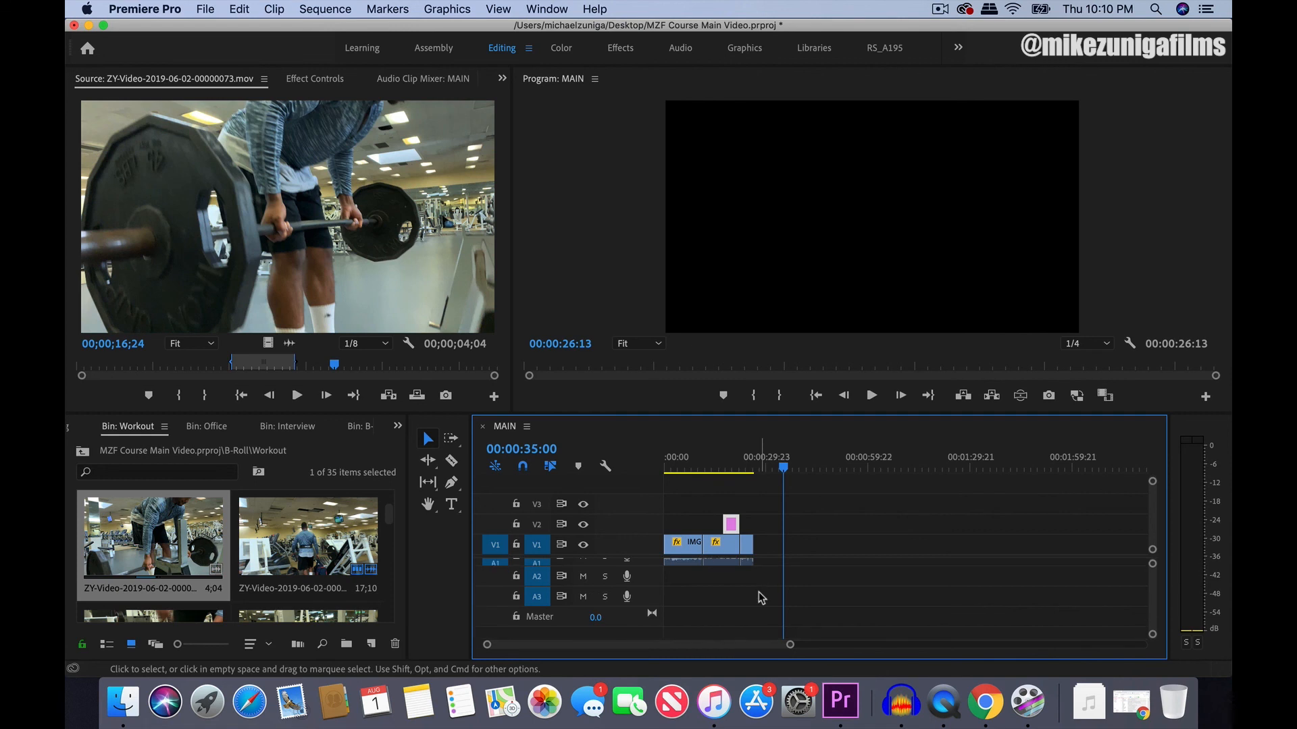
{"action": "scroll", "coordinate": [759, 592], "scroll_direction": "up", "scroll_amount": 1}
{"action": "left_click", "coordinate": [693, 467]}
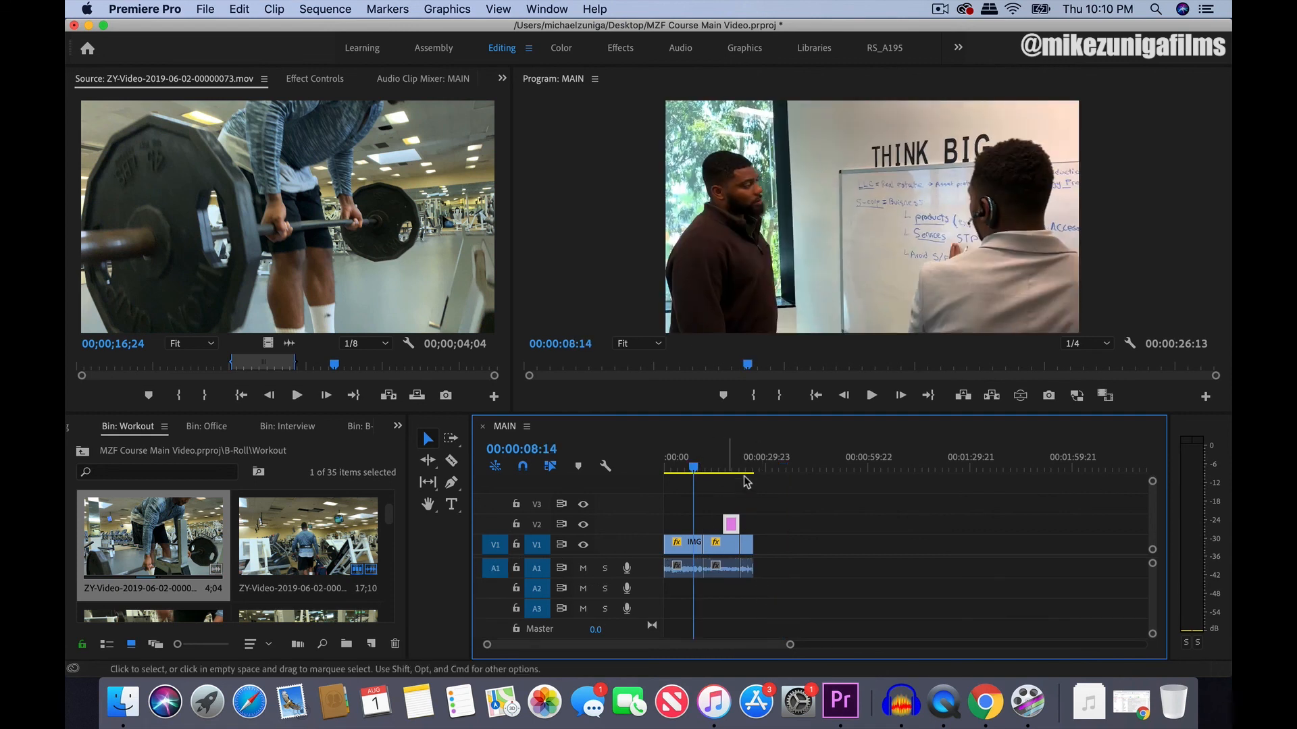